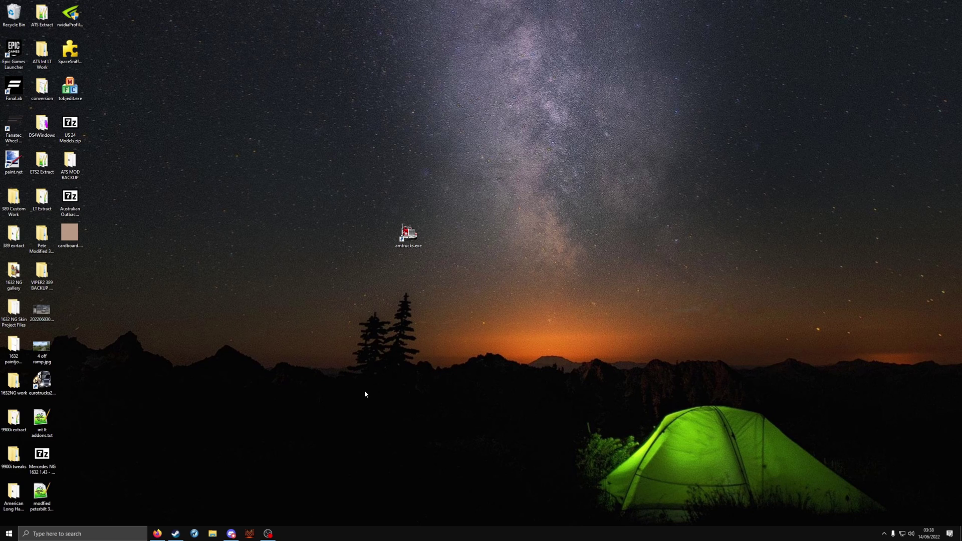
right_click(453, 326)
mouse_move(444, 397)
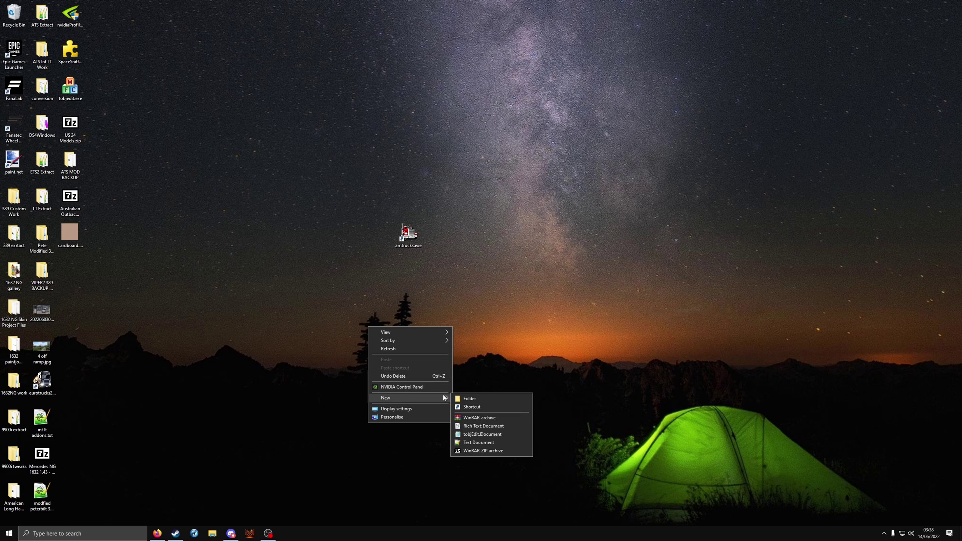
left_click(472, 406)
left_click(594, 183)
Create a new folder named "ats cube" on the desktop and open it.
right_click(447, 328)
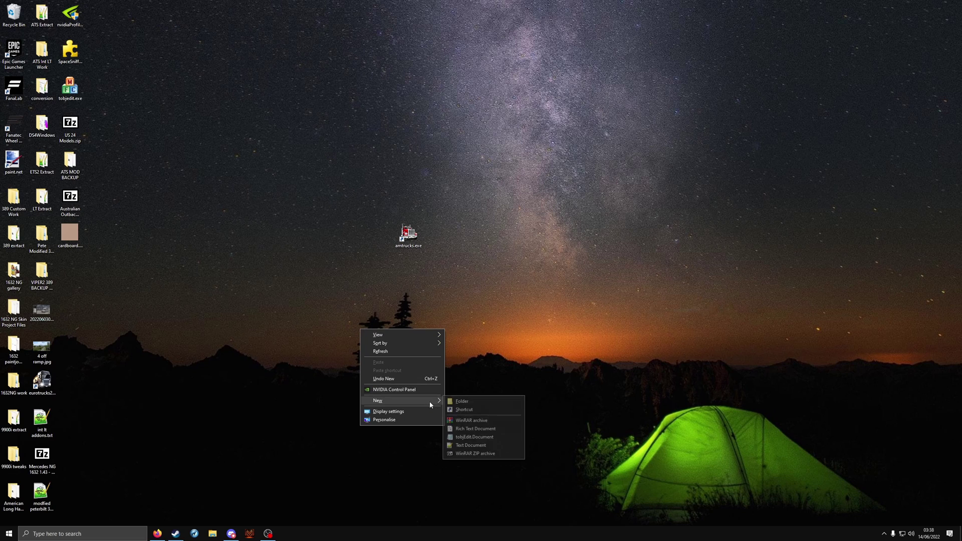
left_click(457, 401)
type("ats cube")
key("Return")
key("Return")
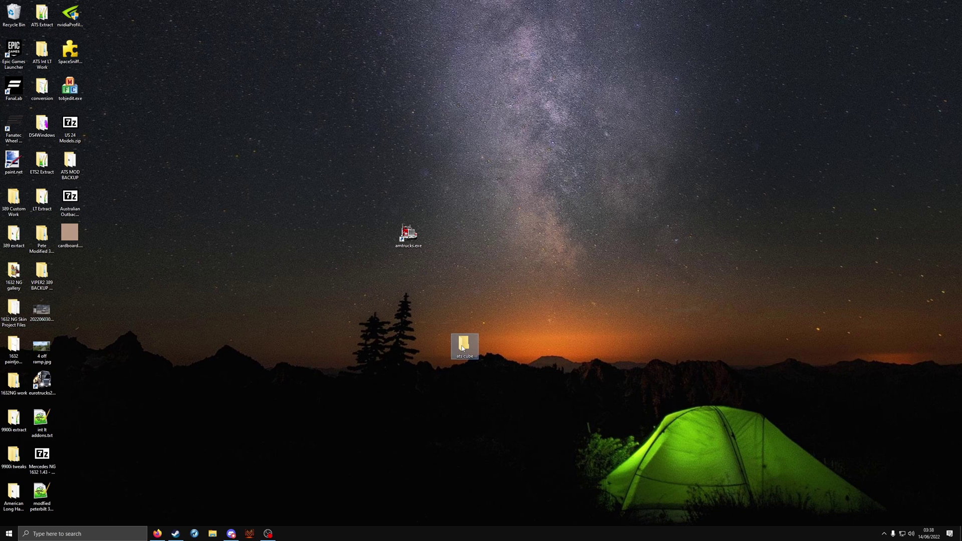
Create a folder named "def" inside the ats cube folder and open it.
right_click(607, 295)
mouse_move(583, 383)
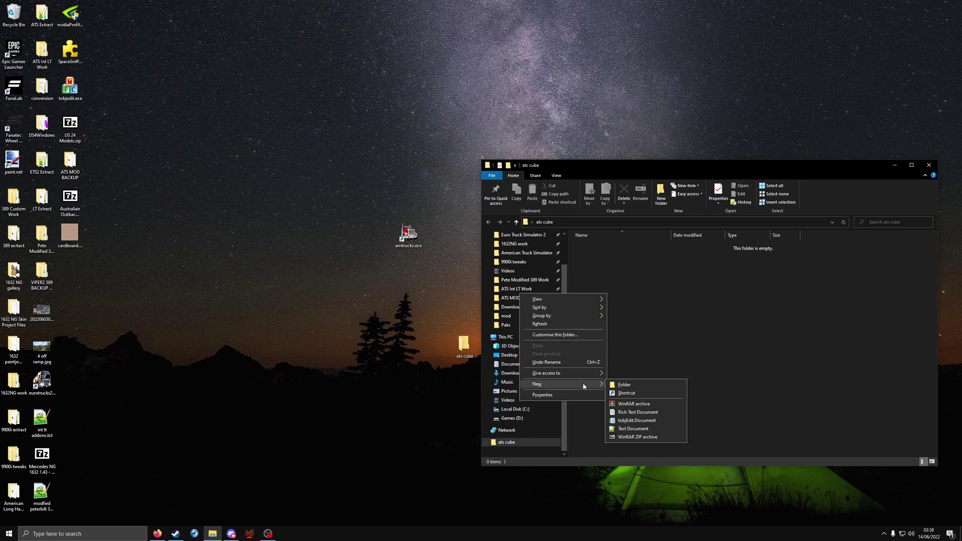
left_click(629, 385)
type("def")
key("Return")
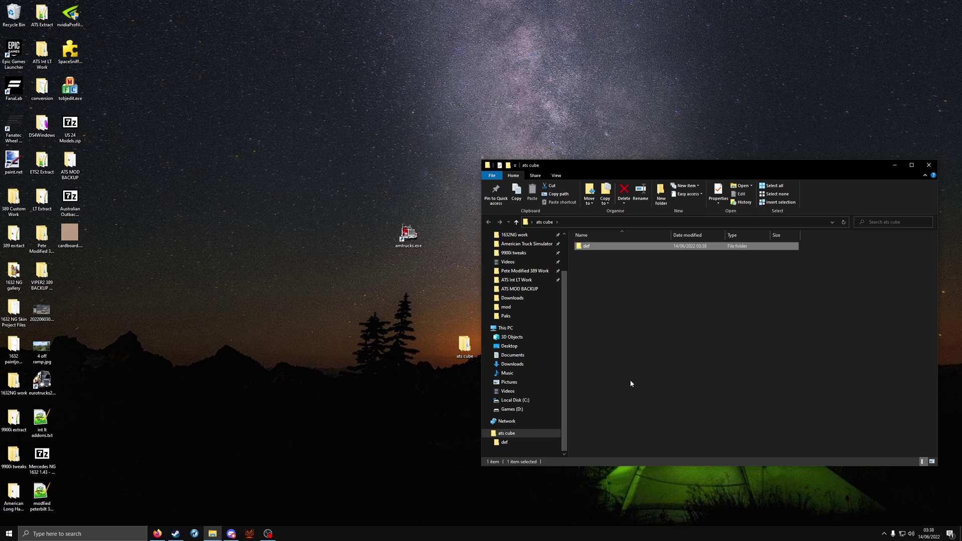
key("Return")
Create a folder named "world" inside the def folder and open it.
right_click(619, 341)
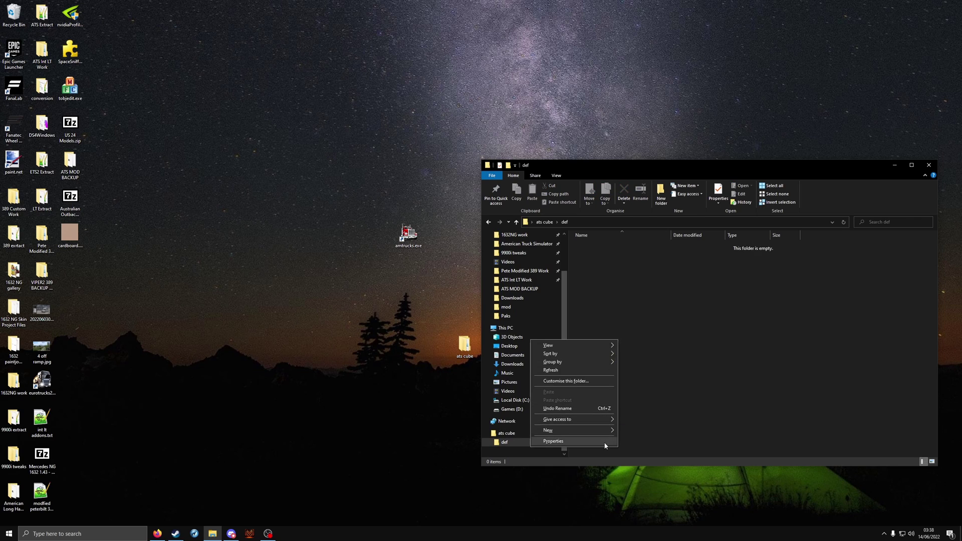
left_click(632, 431)
type("world")
key("Return")
key("Return")
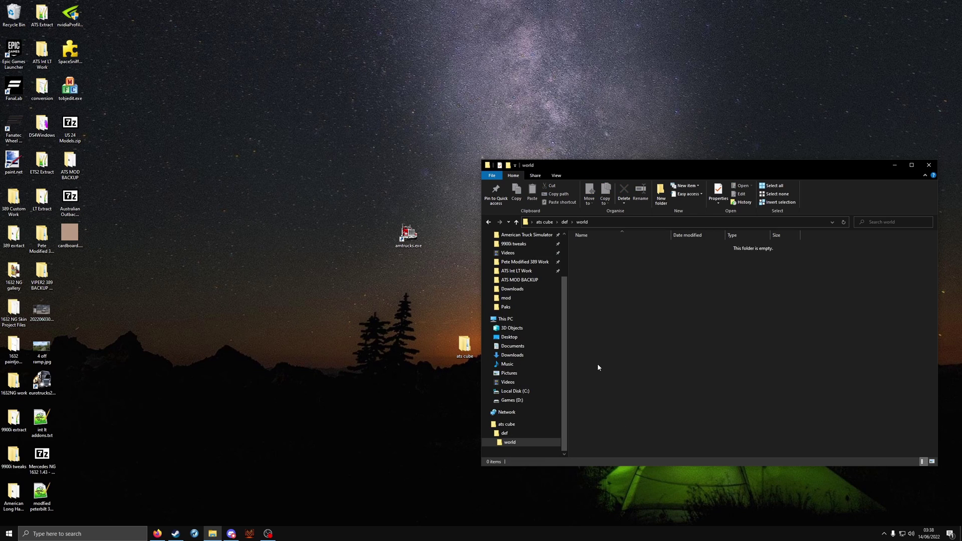
Copy model.koala.sii from def\world in the desktop's Australian Outback Map archive into the new world folder.
double_click(70, 200)
left_click_drag(612, 200, 226, 191)
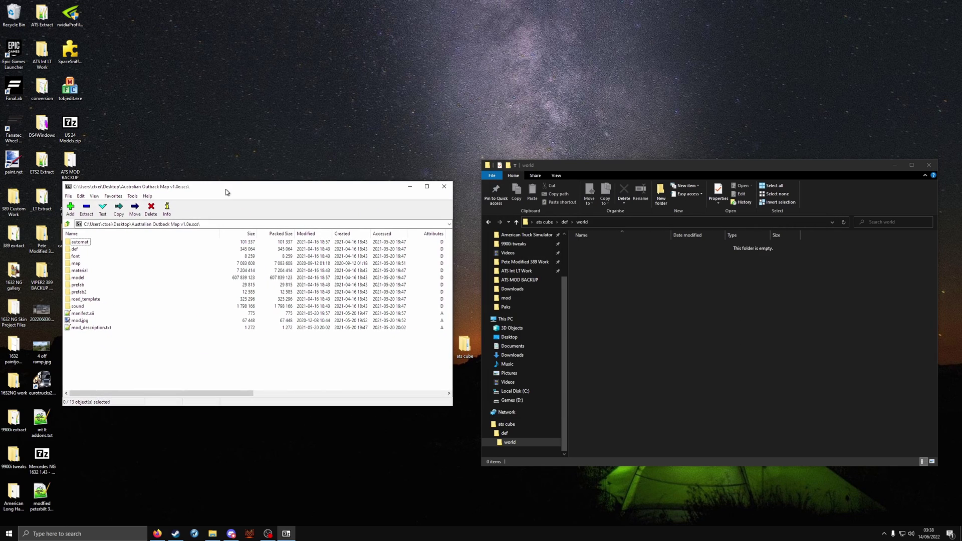
double_click(77, 250)
double_click(75, 279)
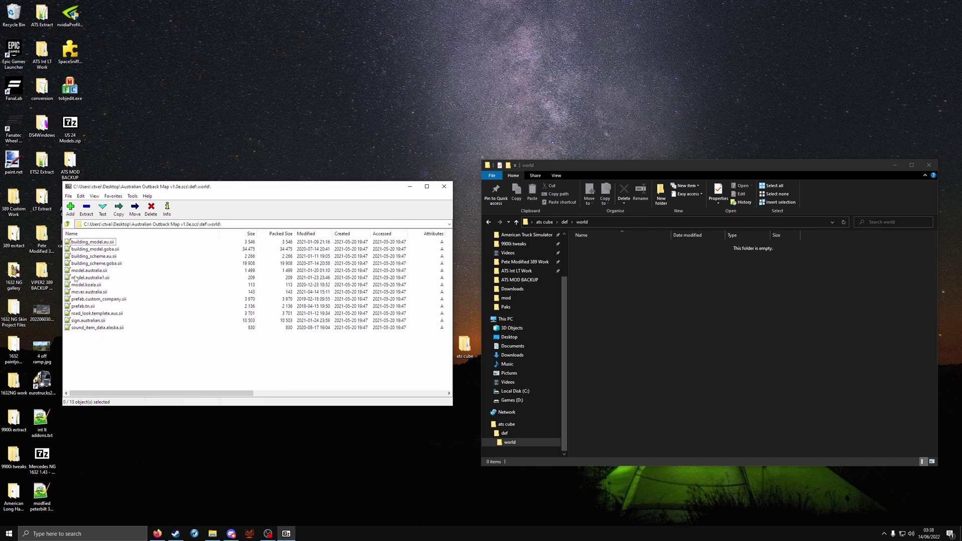
left_click(81, 285)
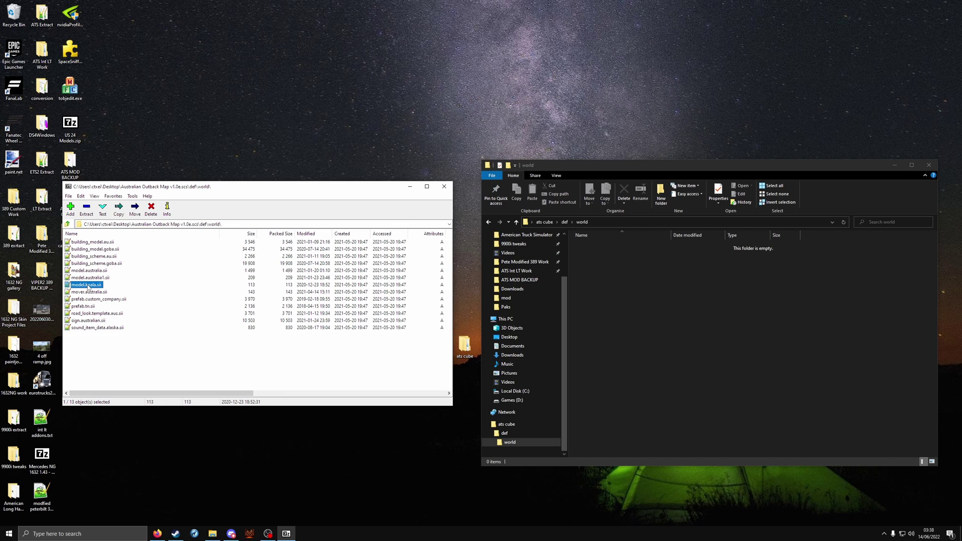
left_click_drag(75, 286, 651, 294)
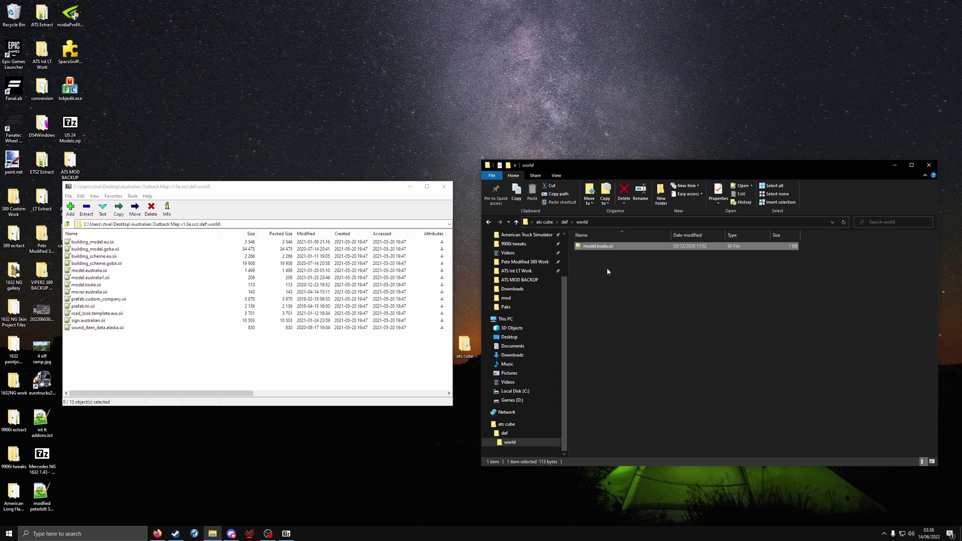
Rename the copied model.koala.sii file as model.dgx.sii.
key("F2")
key("Right")
key("BackSpace")
key("BackSpace")
key("BackSpace")
key("BackSpace")
key("BackSpace")
type("dgx")
key("Return")
Open model.dgx.sii in Notepad++ and change the model_def name to model.dgx1.
double_click(600, 248)
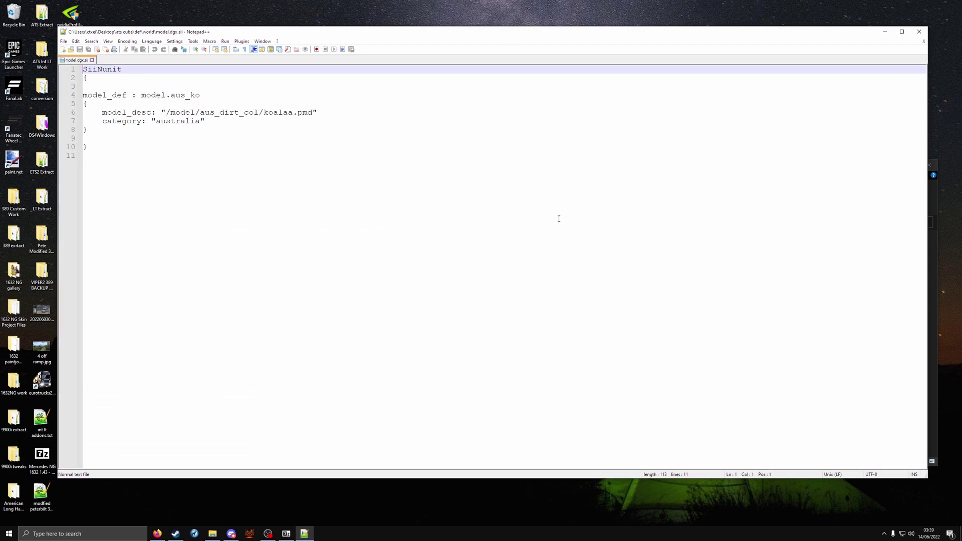
left_click_drag(208, 96, 170, 97)
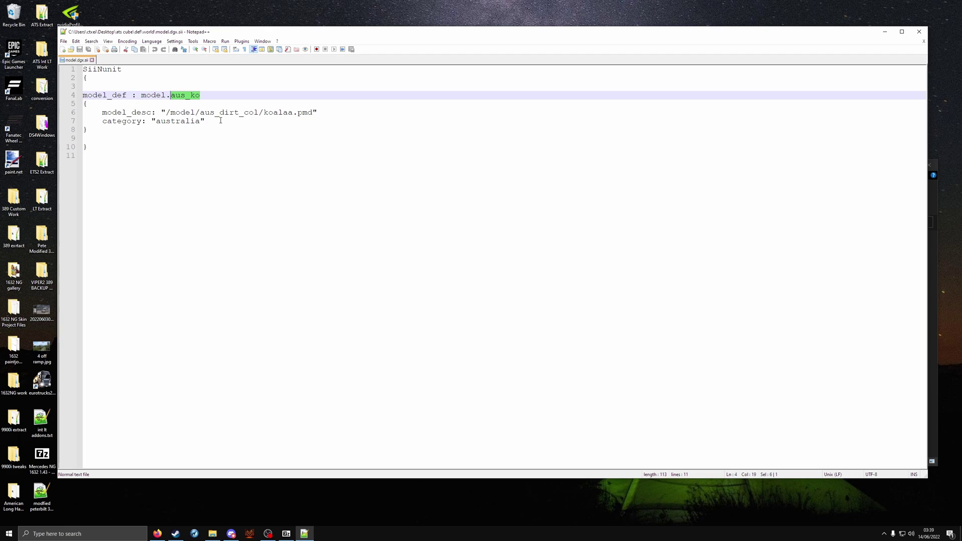
type("2")
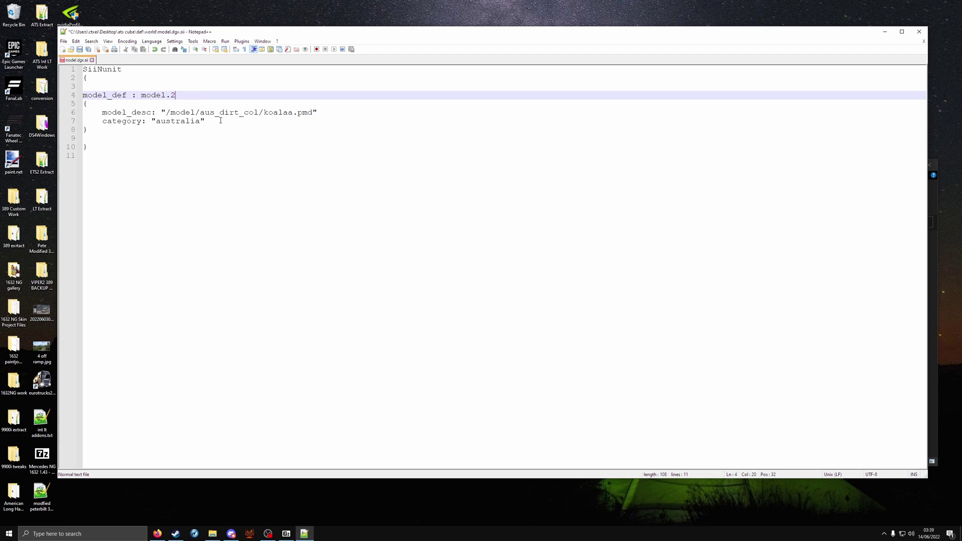
key("BackSpace")
type("dgx1")
Change the model_desc path to "/model/cube/cube.pmd".
left_click(107, 113)
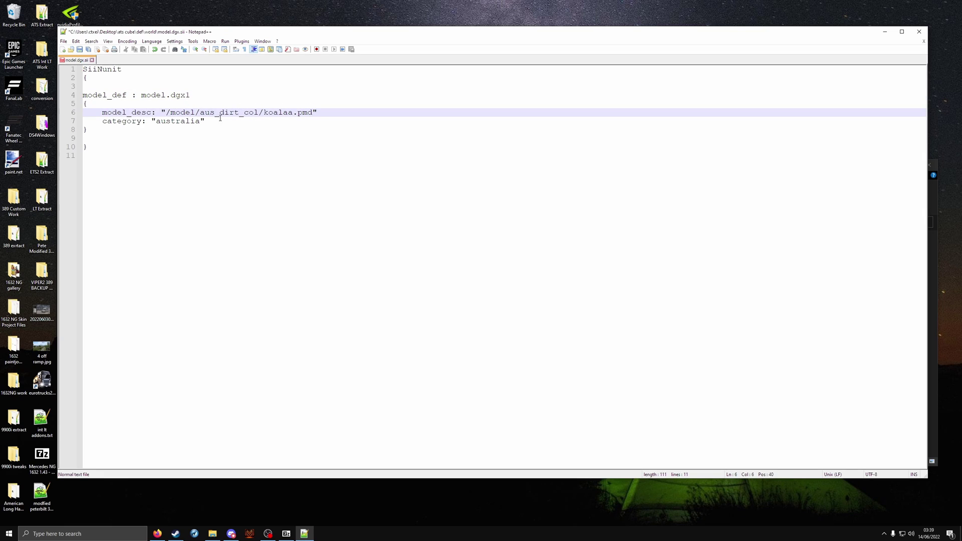
left_click_drag(200, 113, 259, 114)
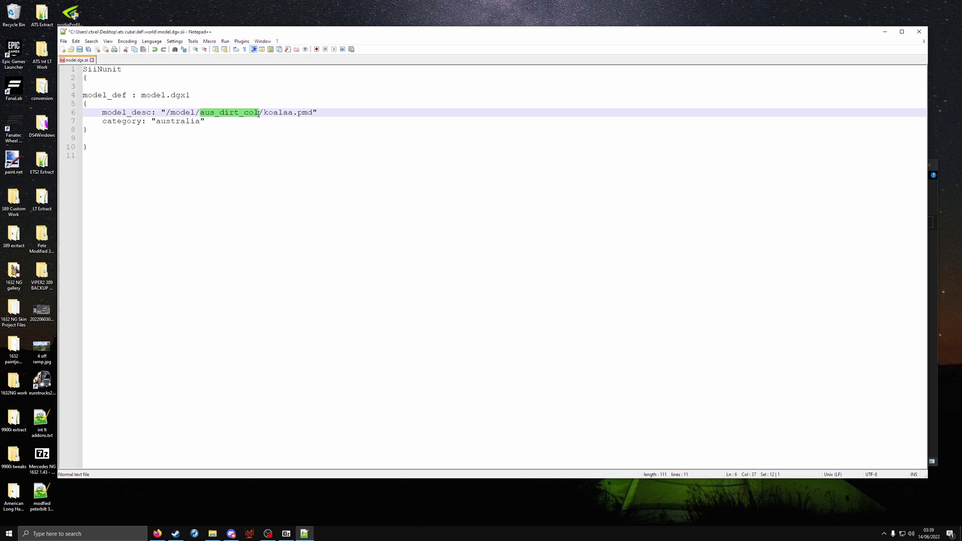
type("cube")
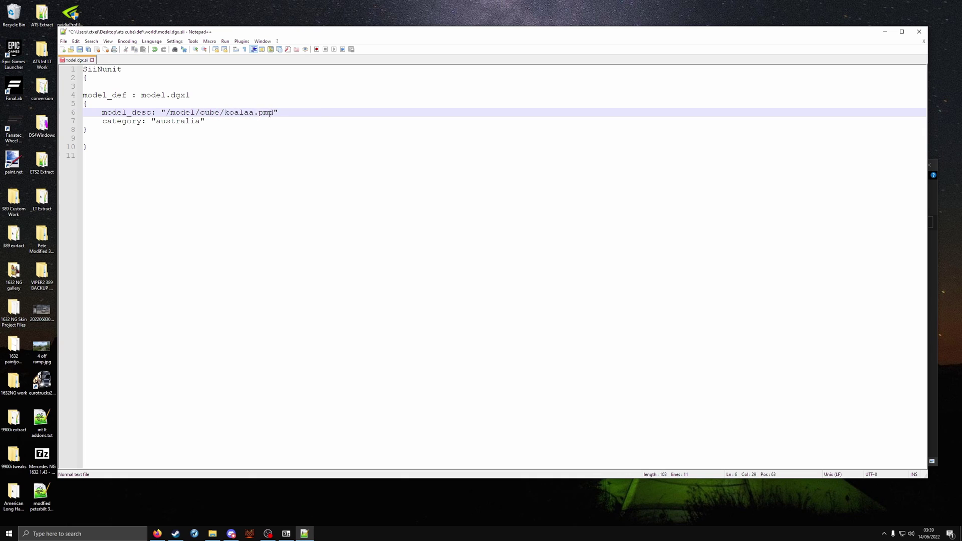
left_click_drag(225, 113, 256, 114)
type("cube")
left_click(225, 146)
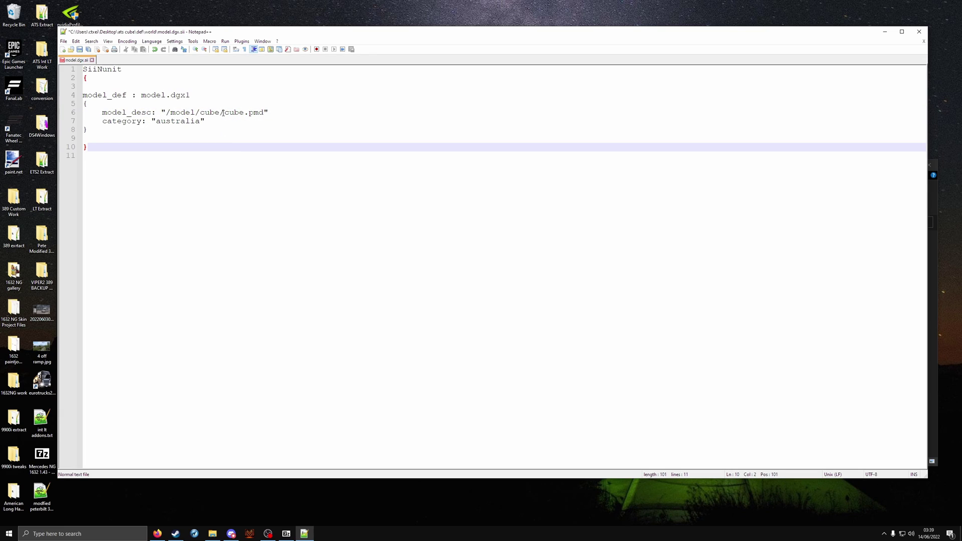
Set the model definition's category to "mycube".
left_click(124, 123)
double_click(157, 123)
type("mycube")
left_click(137, 196)
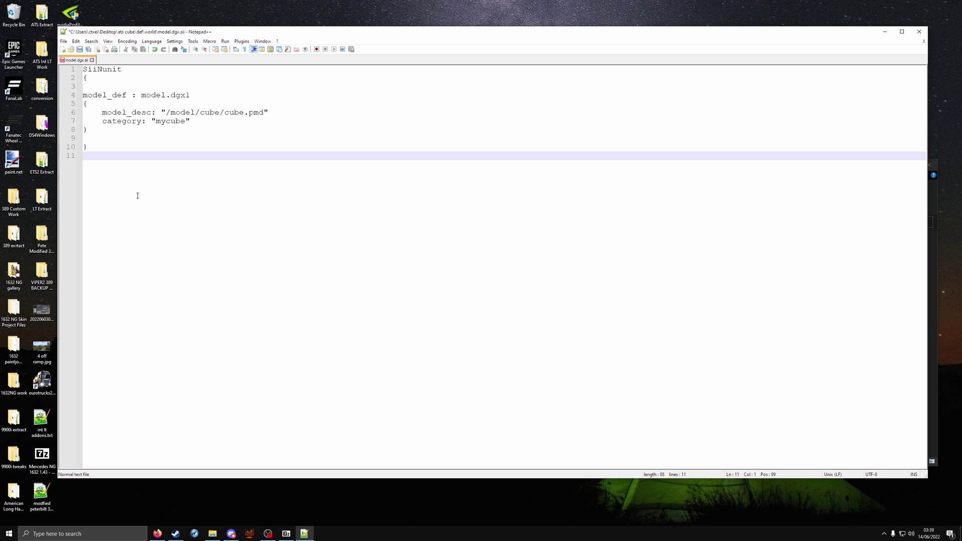
Review the edited definition lines, then save model.dgx.sii and close the text editor.
left_click(105, 93)
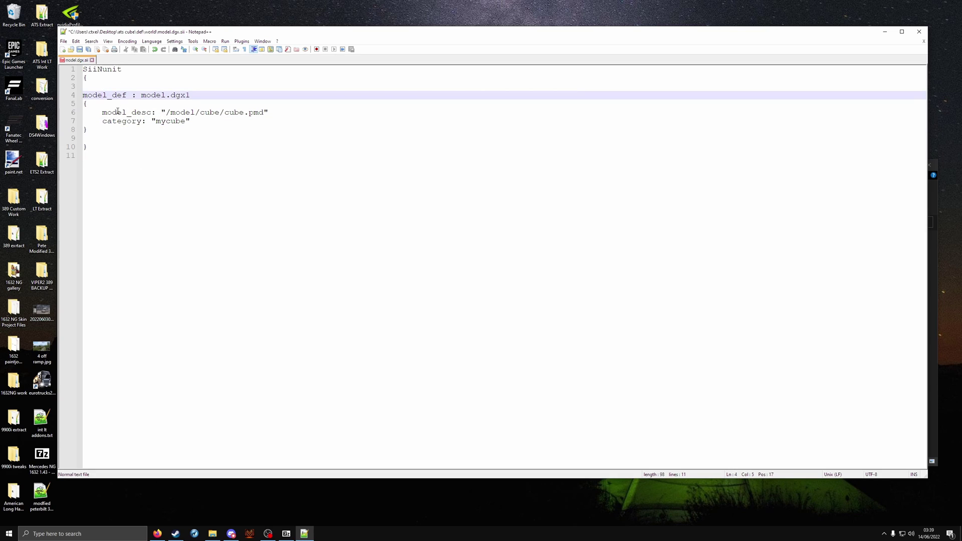
left_click(118, 113)
left_click(126, 121)
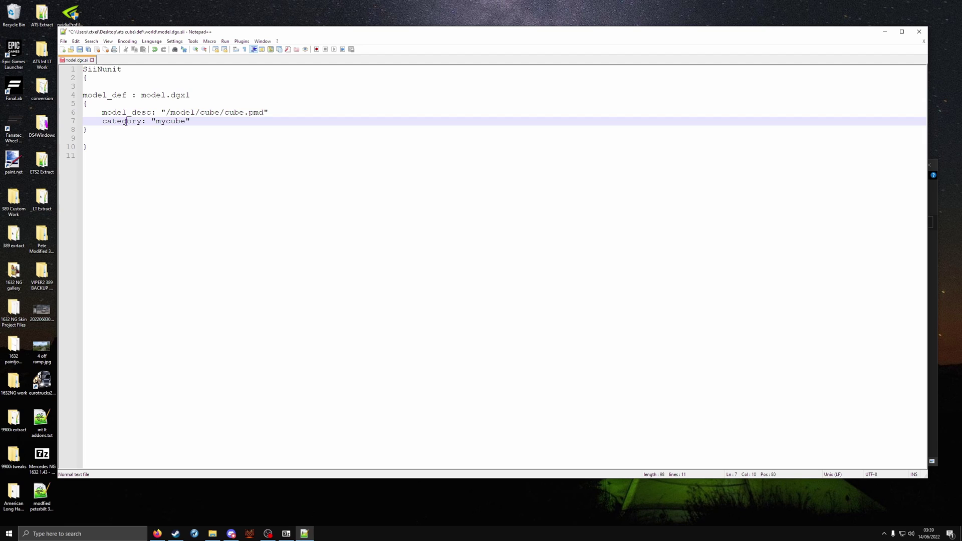
key("ctrl+s")
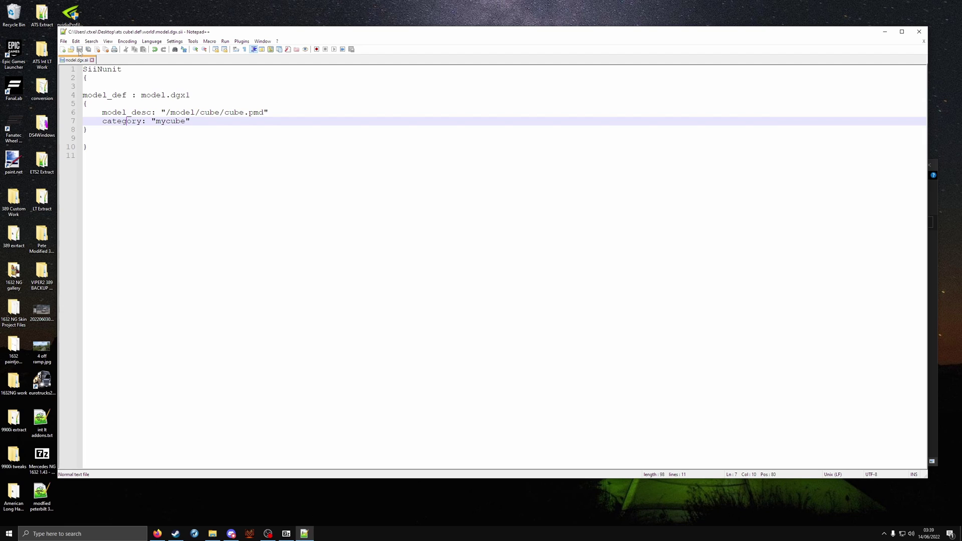
left_click(918, 33)
Create a folder named "model" in the ats cube folder, beside def, and open it.
left_click(550, 222)
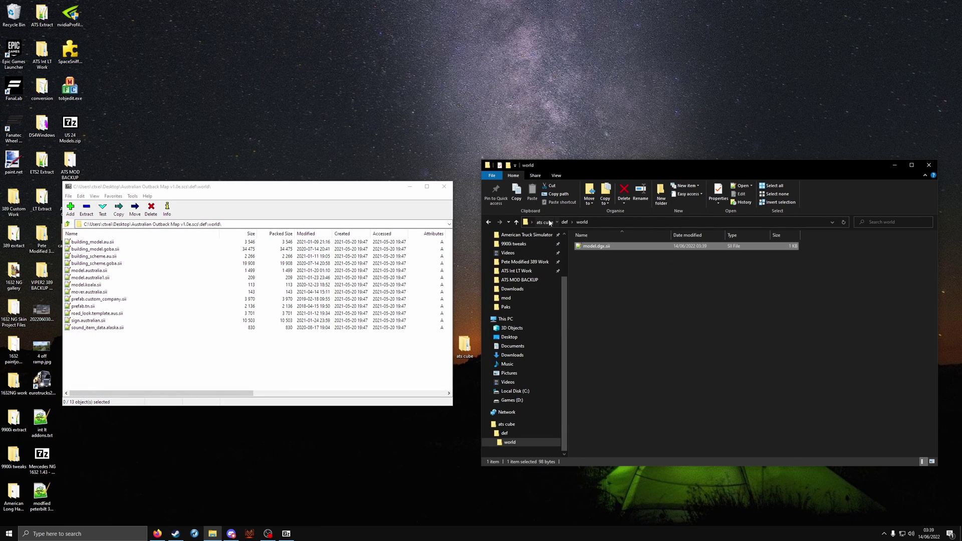
right_click(614, 296)
mouse_move(591, 391)
left_click(646, 386)
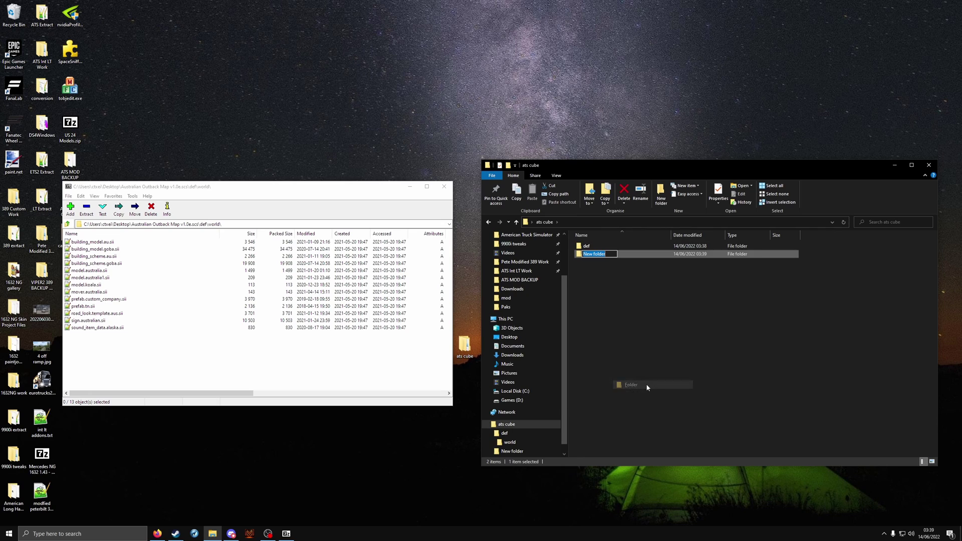
type("model")
key("Return")
key("Return")
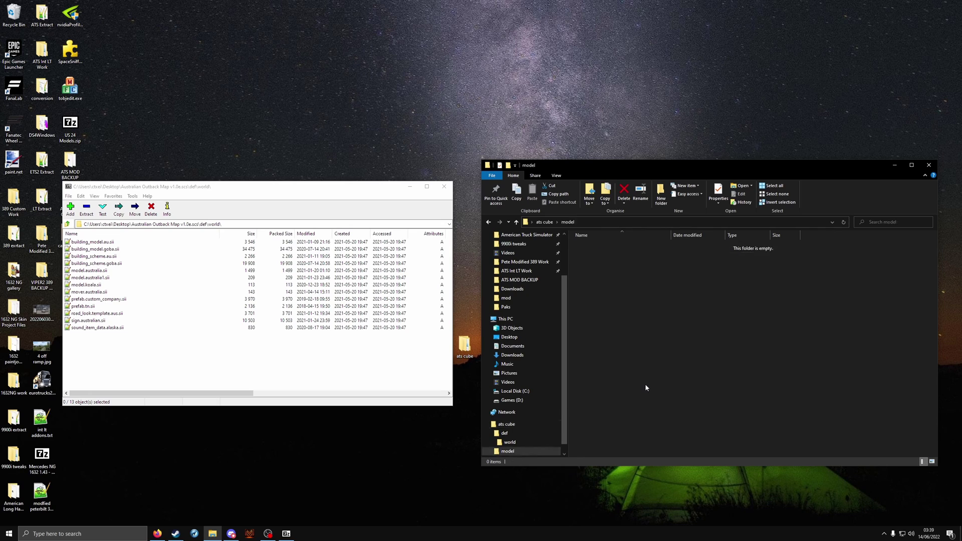
Create a folder named "cube" inside the model folder, open it, and close the map archive window.
right_click(638, 347)
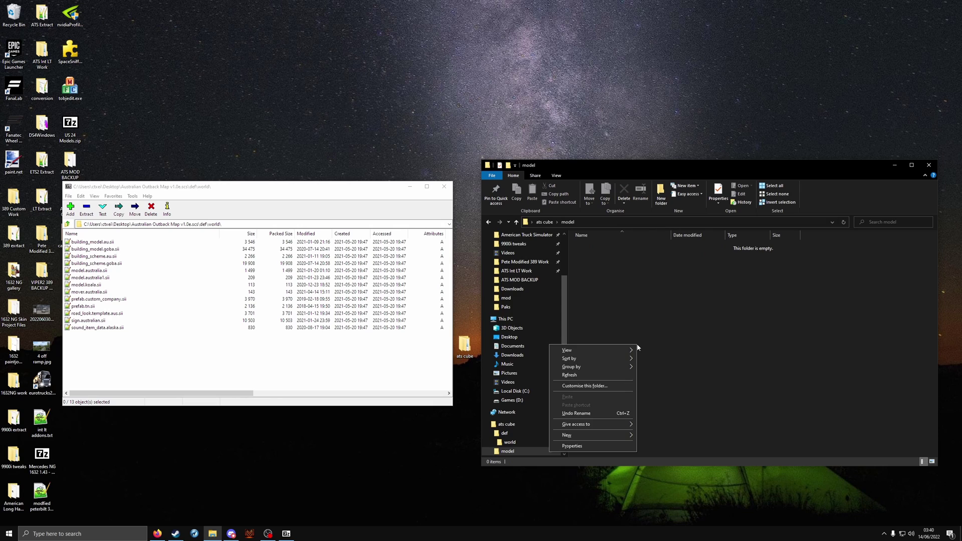
left_click(651, 434)
type("cube")
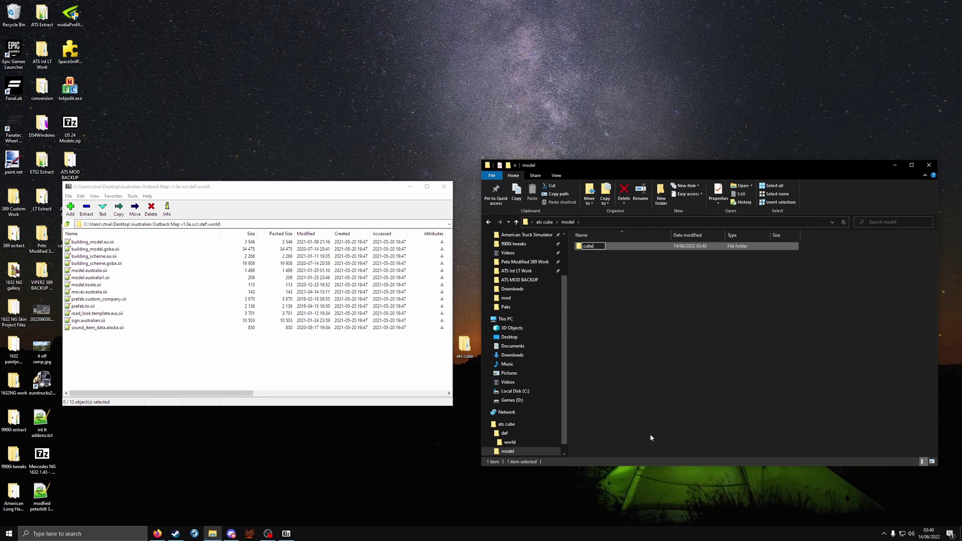
key("Return")
key("Return")
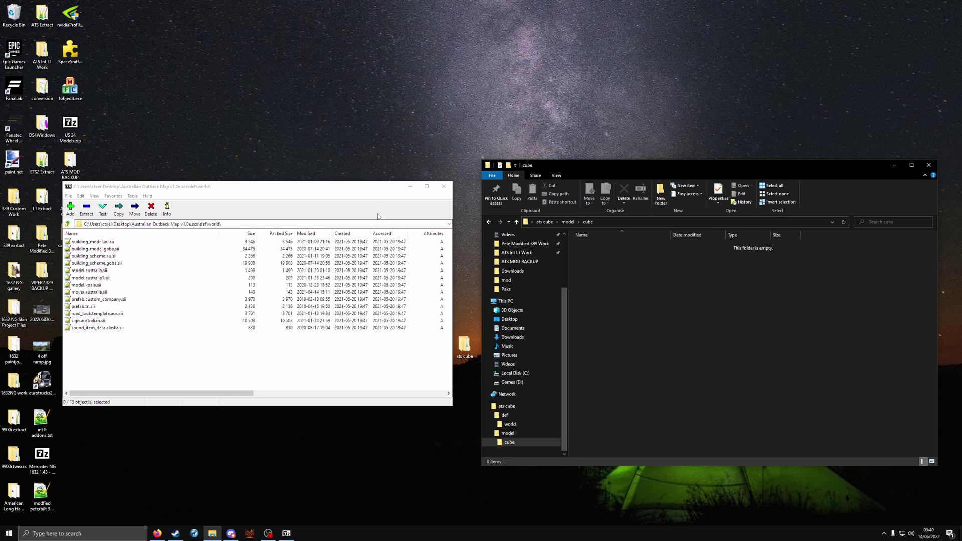
left_click(444, 187)
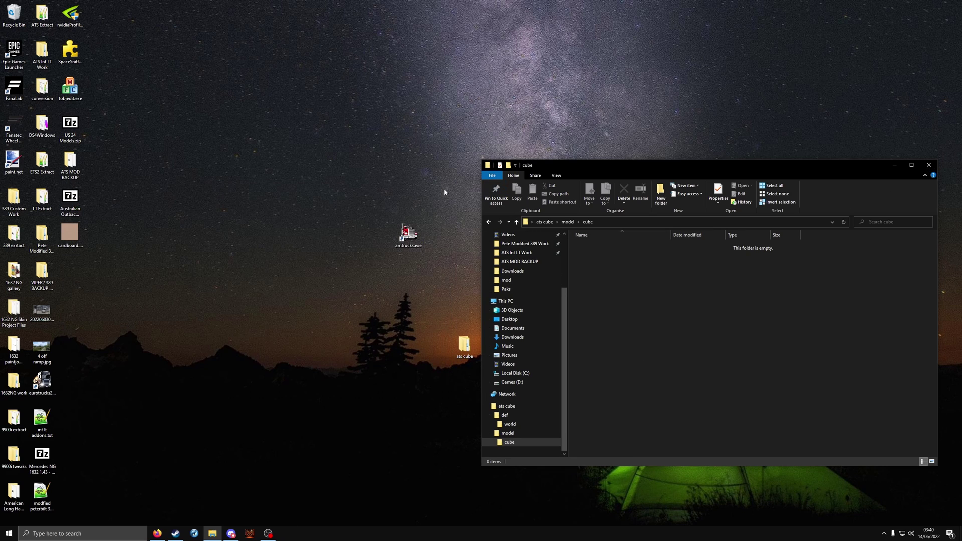
Open the desktop's cardboard.tga texture in paint.net, check its pixel dimensions without resizing, and close it.
double_click(76, 236)
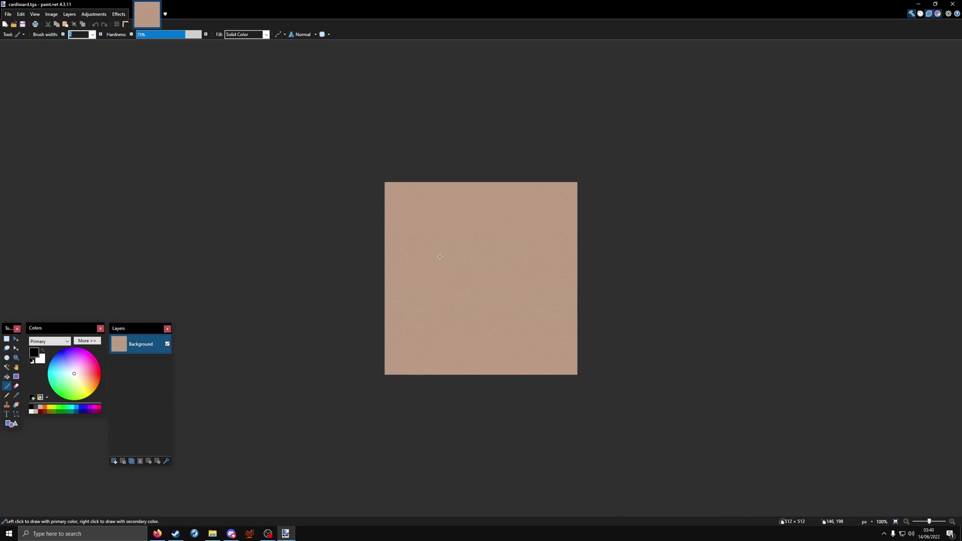
key("ctrl+r")
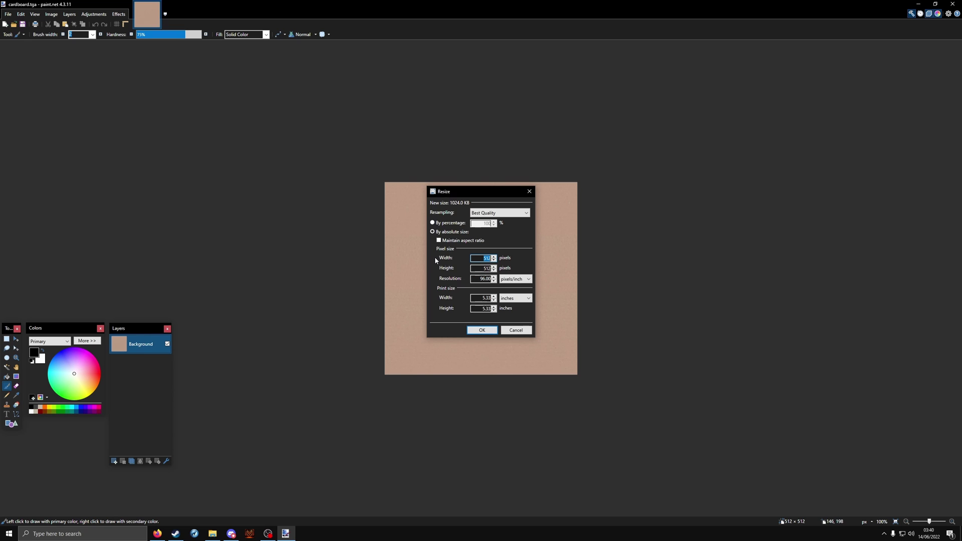
left_click(521, 331)
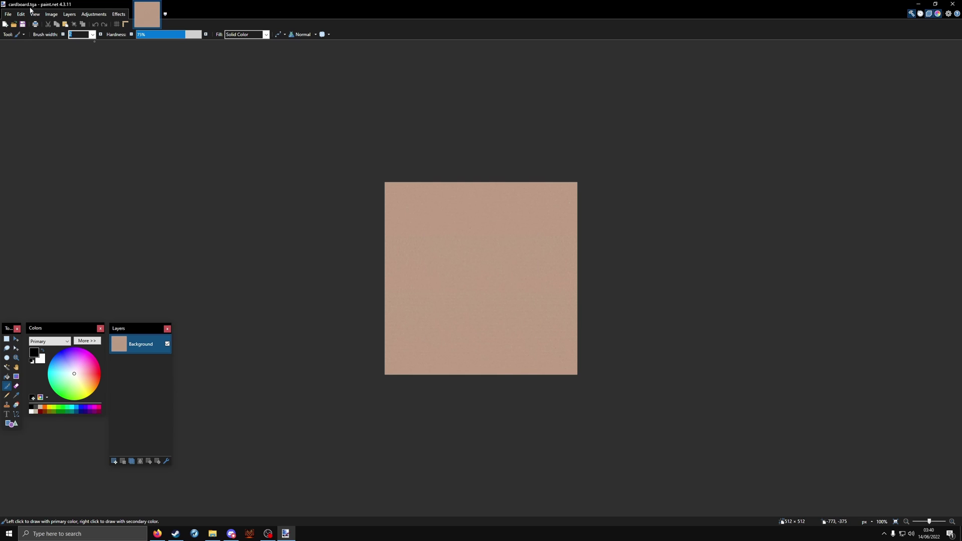
left_click(953, 4)
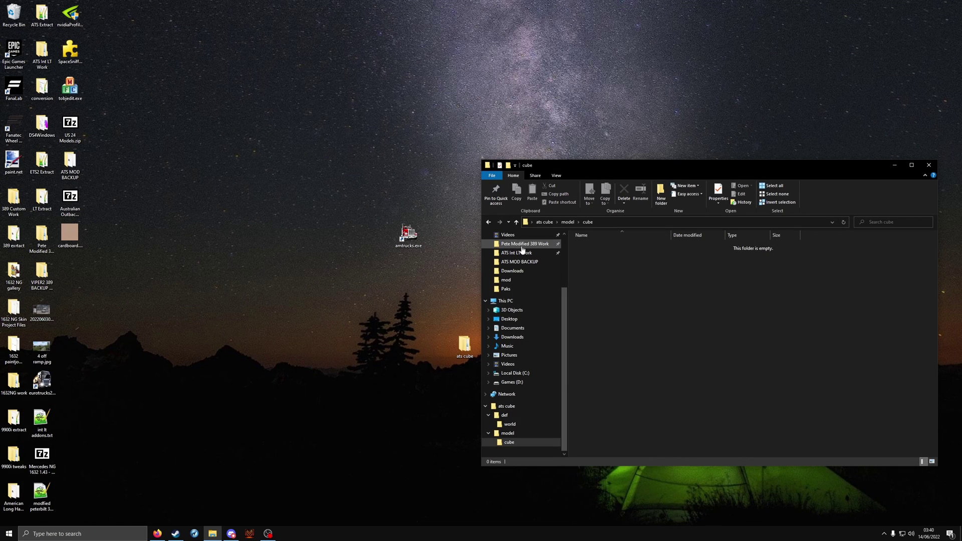
Move cardboard.tga from the desktop into the model\cube folder and return to the ats cube folder.
left_click_drag(69, 234, 699, 336)
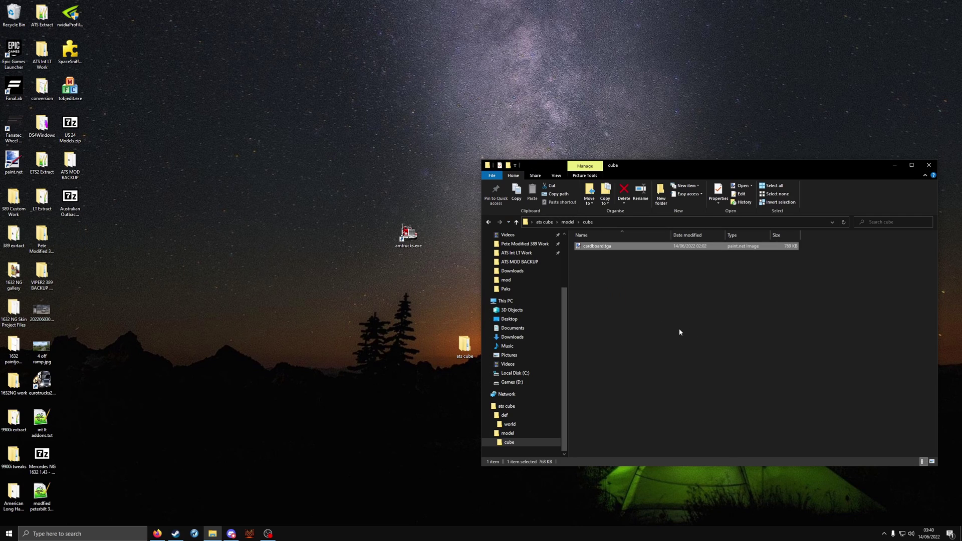
left_click(544, 222)
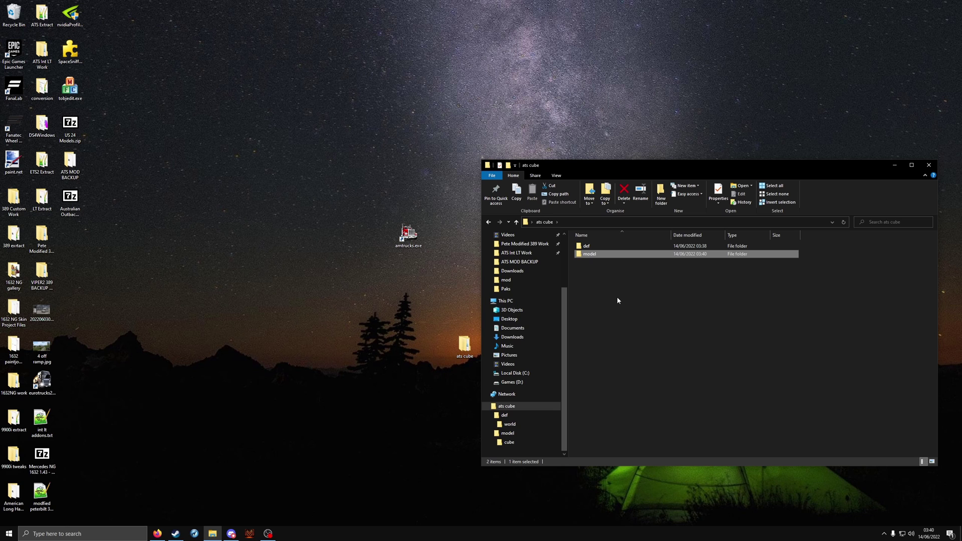
Close the ats cube folder window and launch Blender, dismissing its splash screen.
left_click(929, 165)
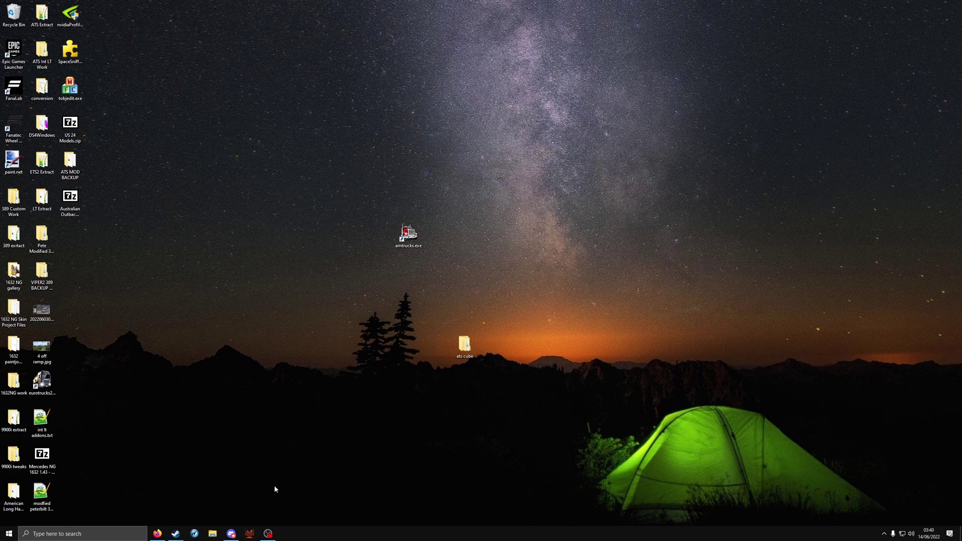
left_click(176, 534)
left_click(217, 161)
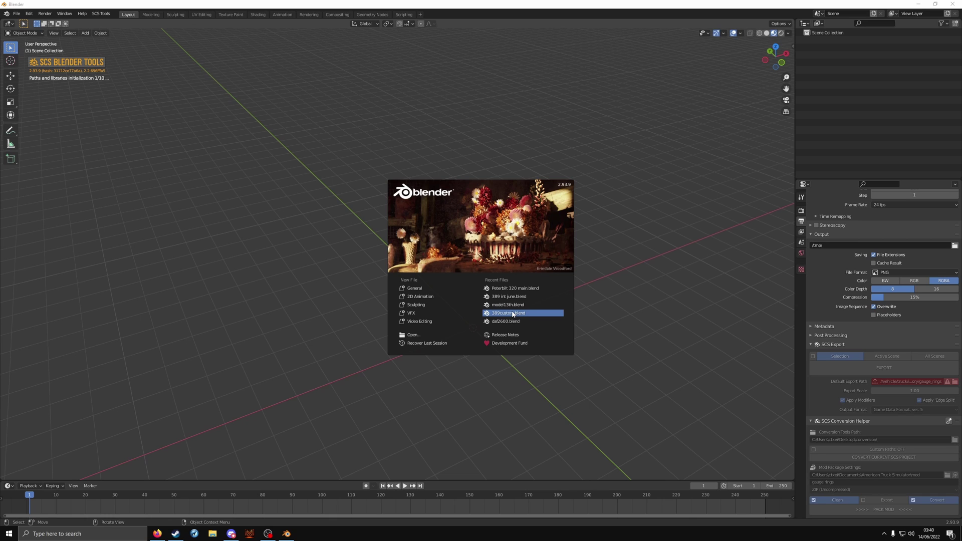
left_click(699, 271)
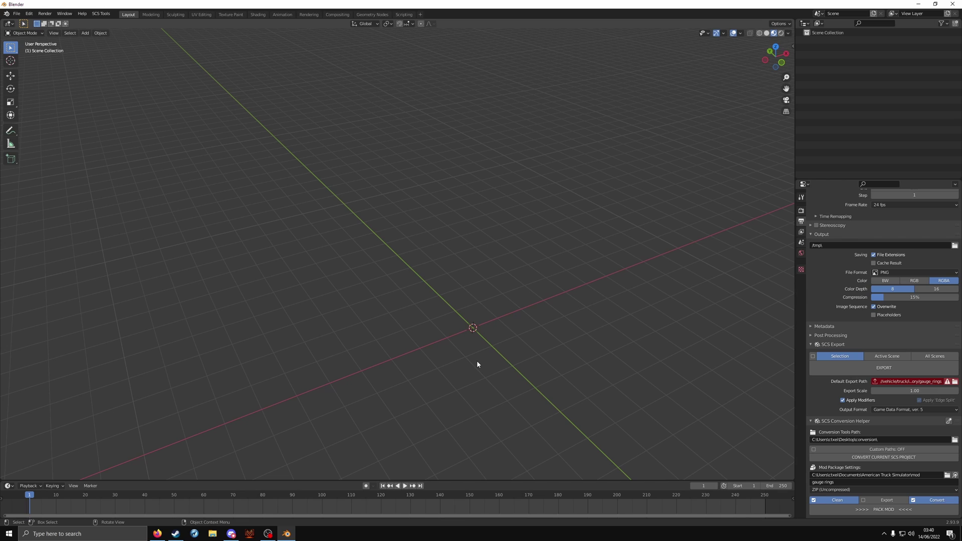
Set the SCS Project Base Path to the ats cube folder on the desktop.
left_click(802, 199)
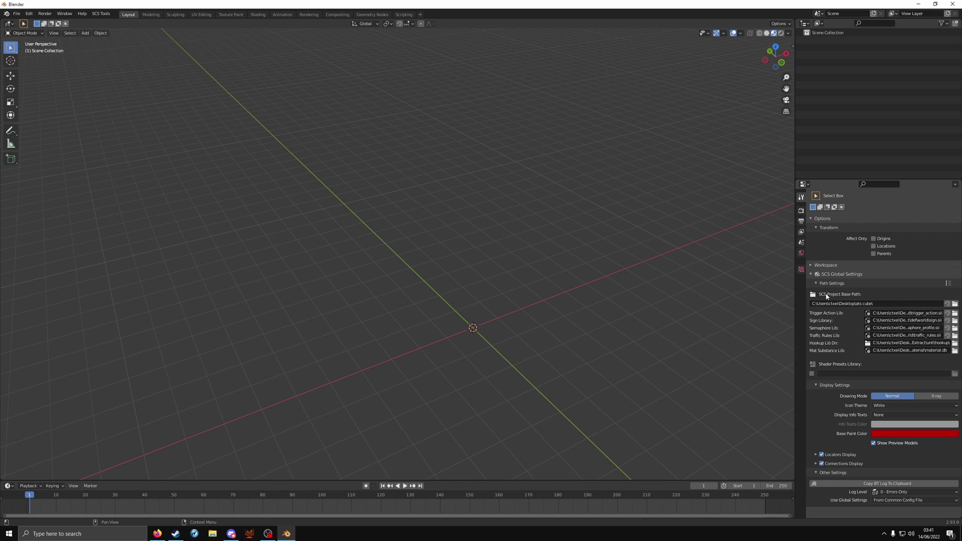
left_click(956, 304)
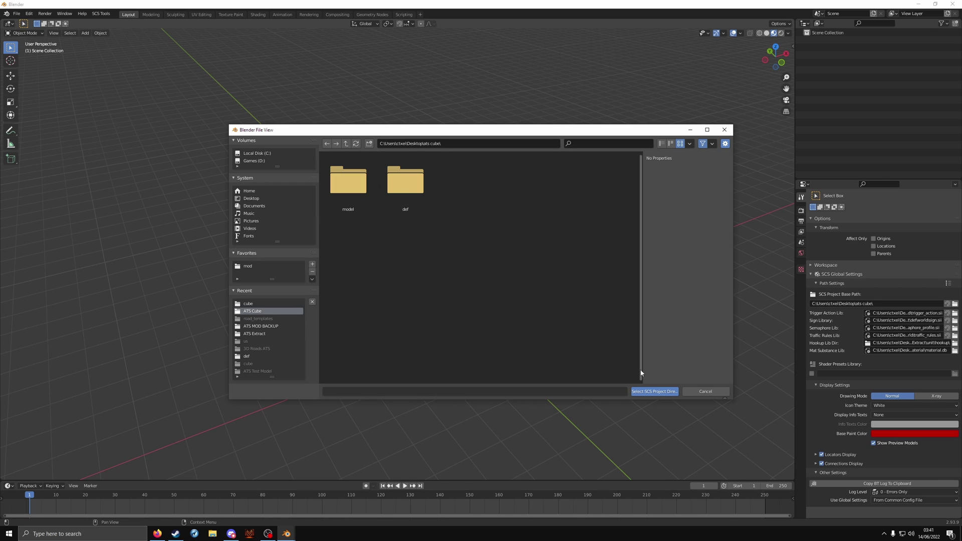
left_click(654, 391)
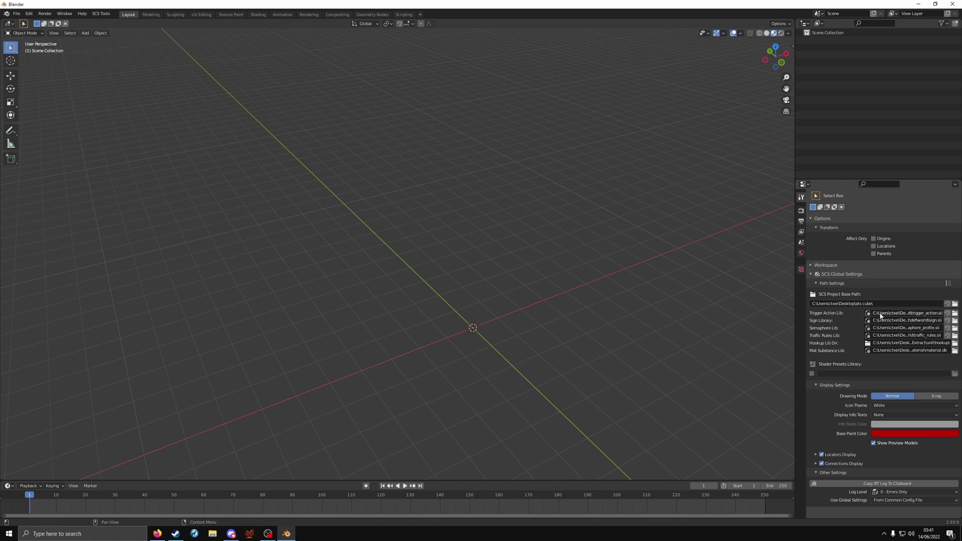
Add a cube mesh at the origin of the empty scene.
scroll(447, 355, "up", 4)
middle_click_drag(486, 378, 391, 296, "shift")
key("shift+a")
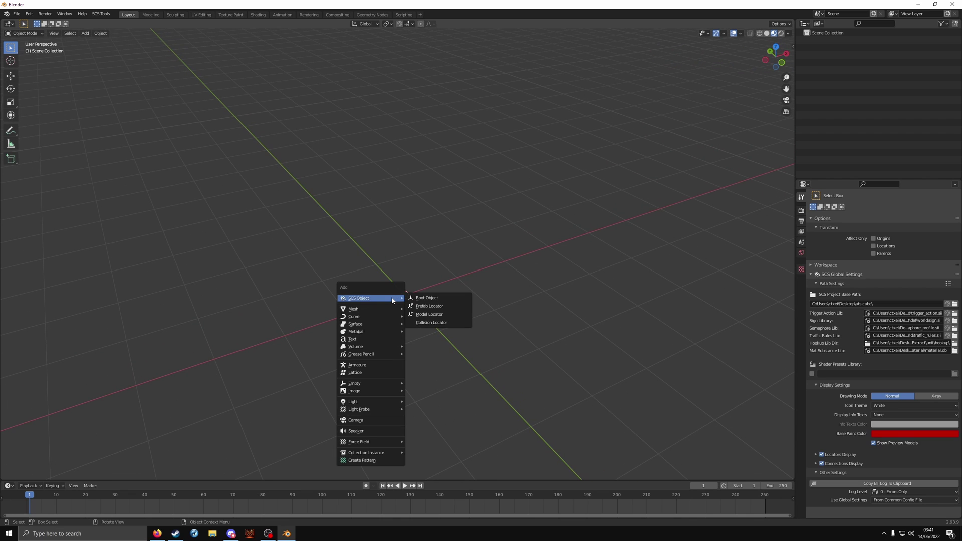
left_click(415, 318)
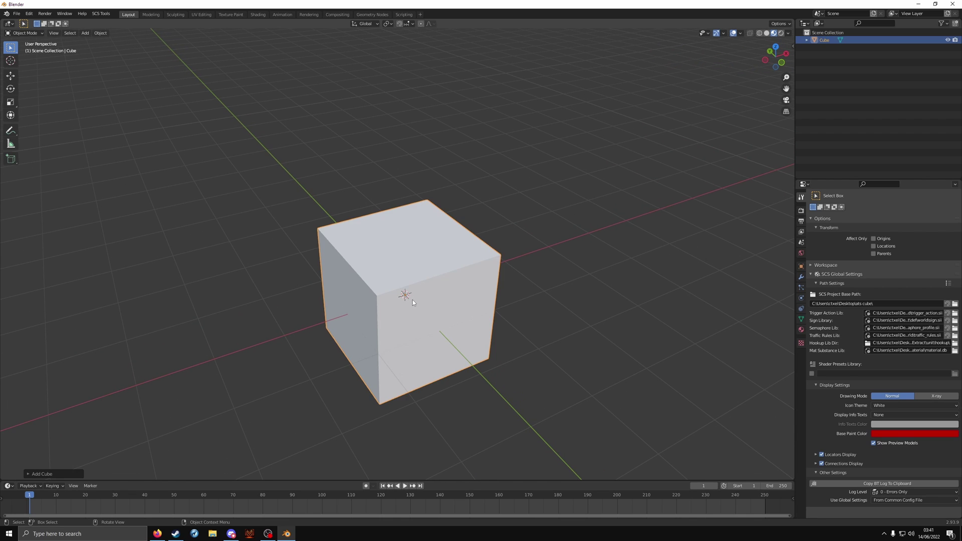
Add an SCS Root Object as the parent of the selected cube and rename it "cube".
key("shift+a")
mouse_move(415, 301)
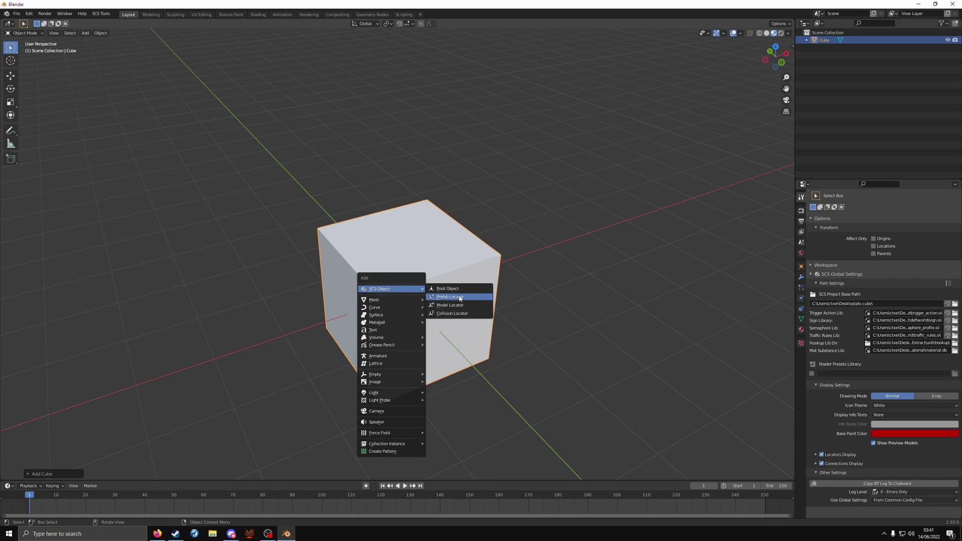
left_click(476, 289)
scroll(417, 136, "down", 5)
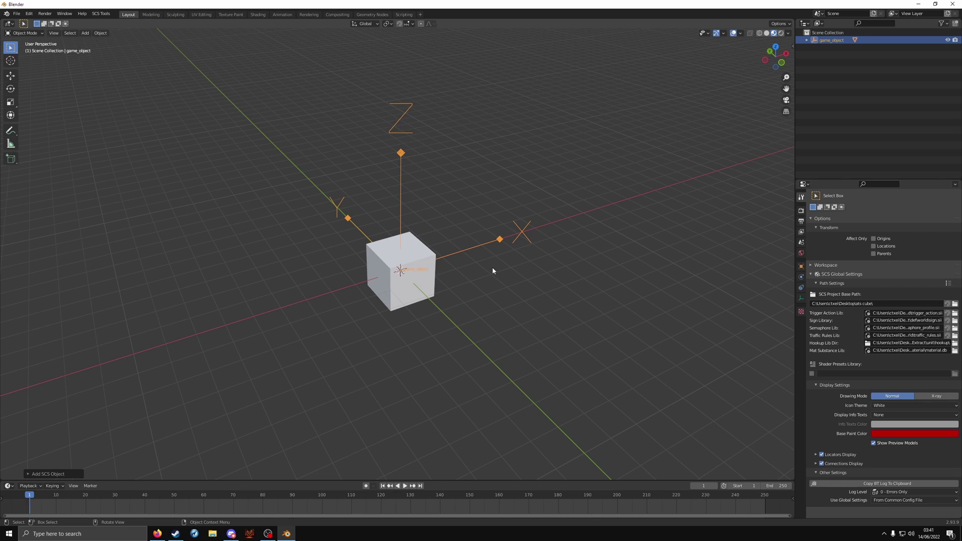
double_click(835, 41)
type("cube")
key("Return")
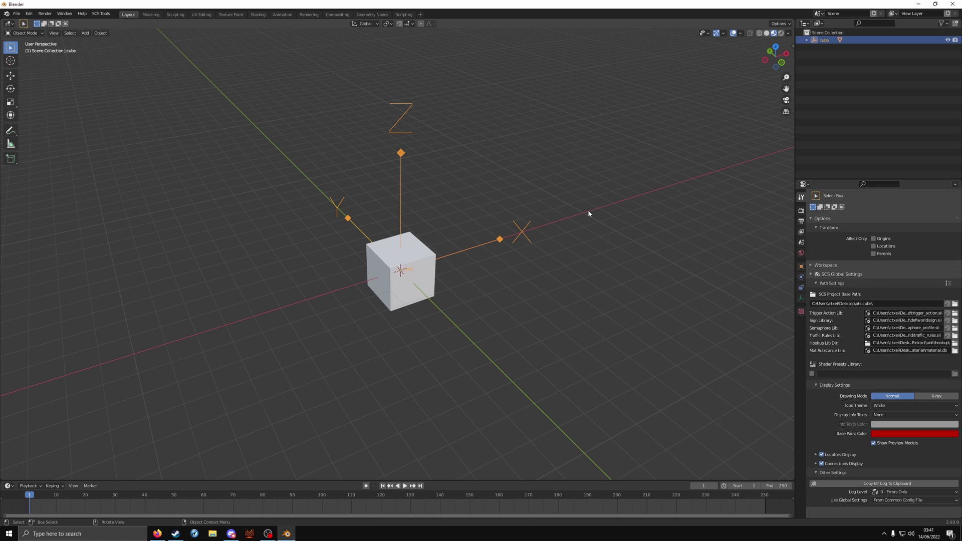
Select the Cube mesh under the root object and duplicate it twice in place without moving the copies.
left_click(807, 41)
left_click(829, 48)
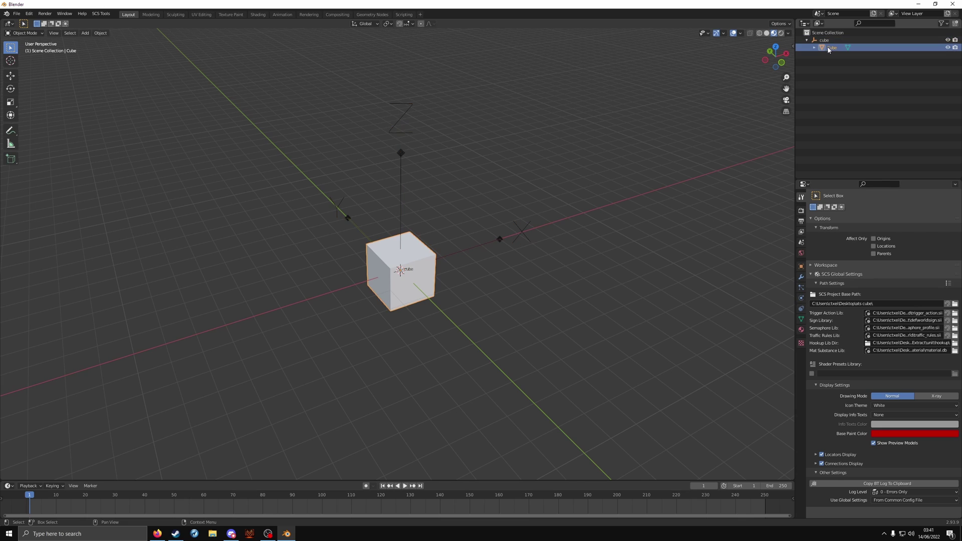
scroll(513, 294, "up", 2)
scroll(482, 290, "up", 2)
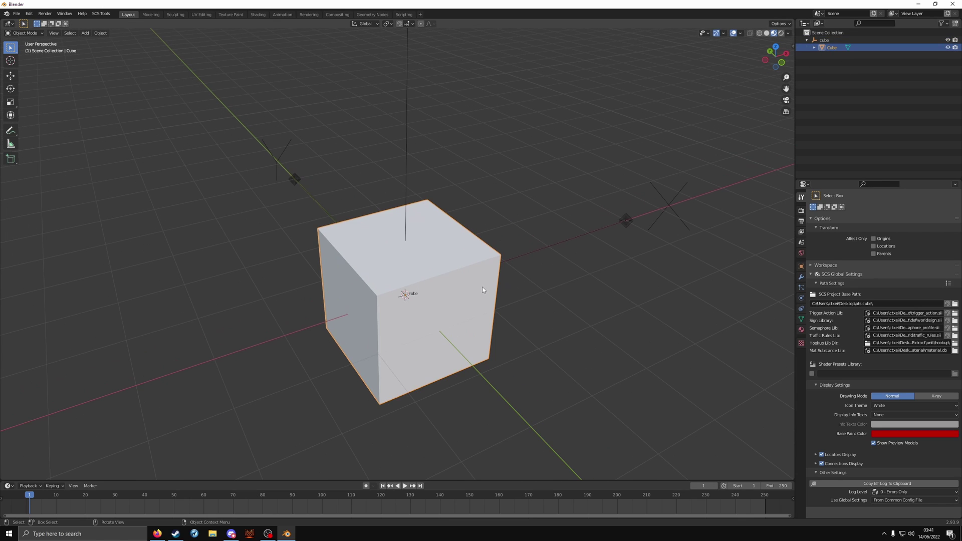
key("g")
right_click(515, 242)
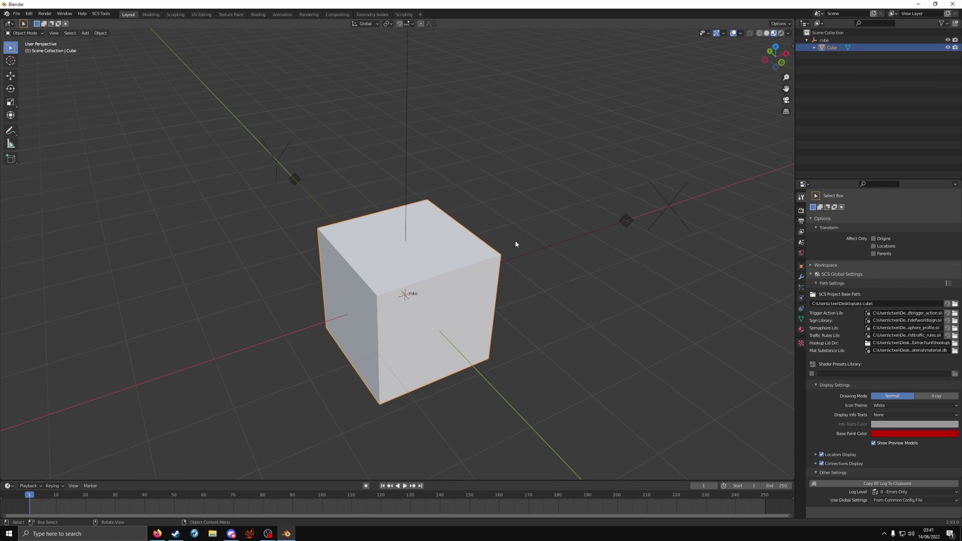
key("shift+d")
right_click(552, 249)
key("shift+d")
right_click(553, 249)
Rename the first duplicate, Cube.001, to "Cubecoll".
left_click(836, 55)
double_click(836, 54)
key("BackSpace")
key("BackSpace")
key("BackSpace")
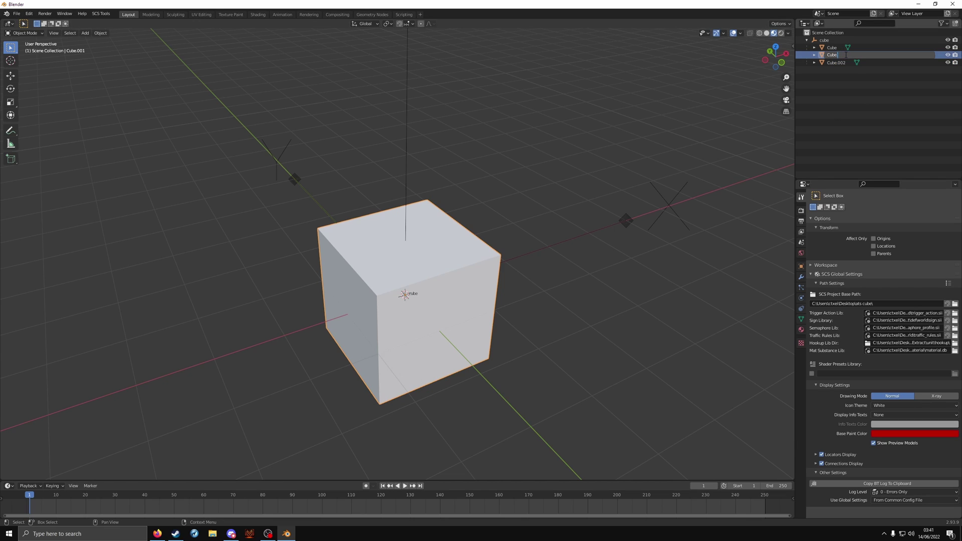
type("coll")
key("Return")
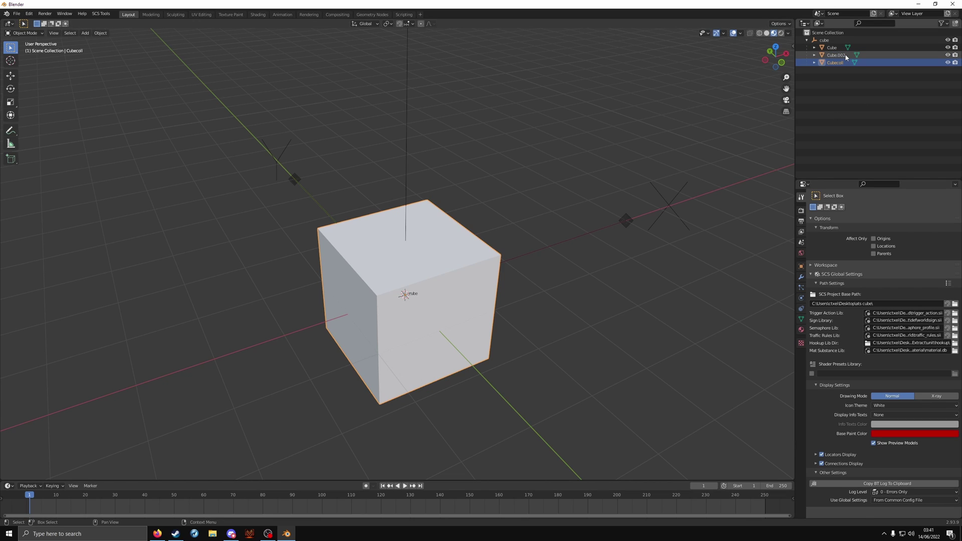
Rename the second duplicate, Cube.002, to "Cubeshadow" and hide both duplicates in the viewport.
double_click(846, 55)
left_click(852, 55)
key("BackSpace")
key("BackSpace")
key("BackSpace")
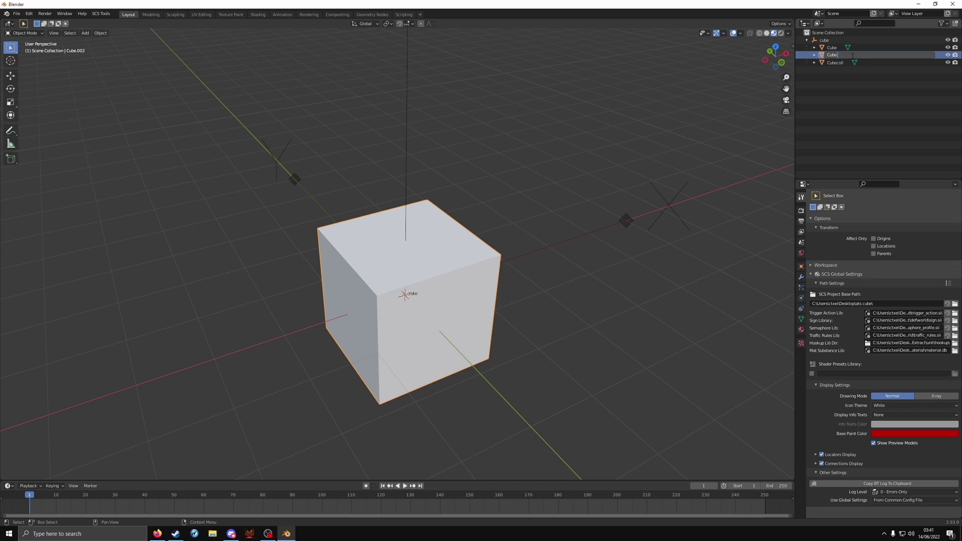
type("shadow")
key("Return")
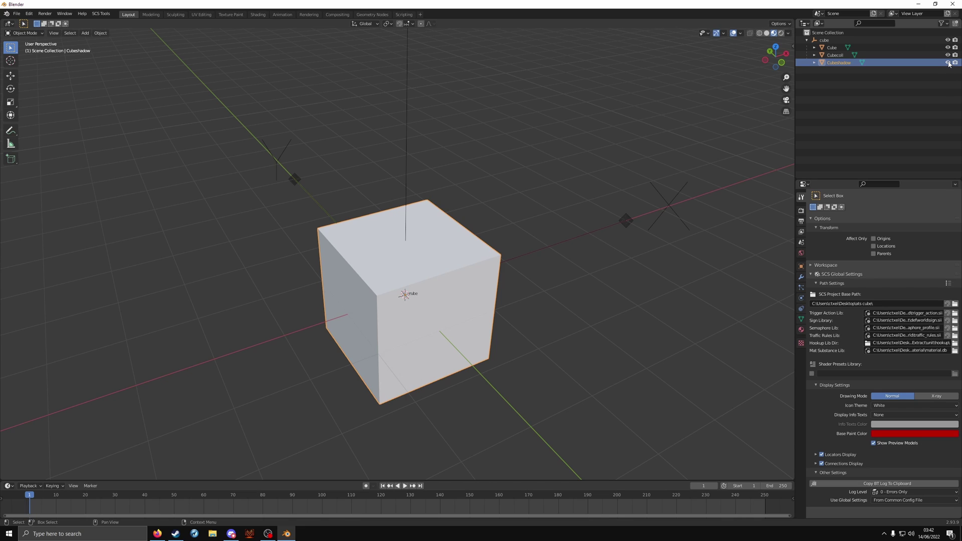
left_click_drag(949, 64, 948, 55)
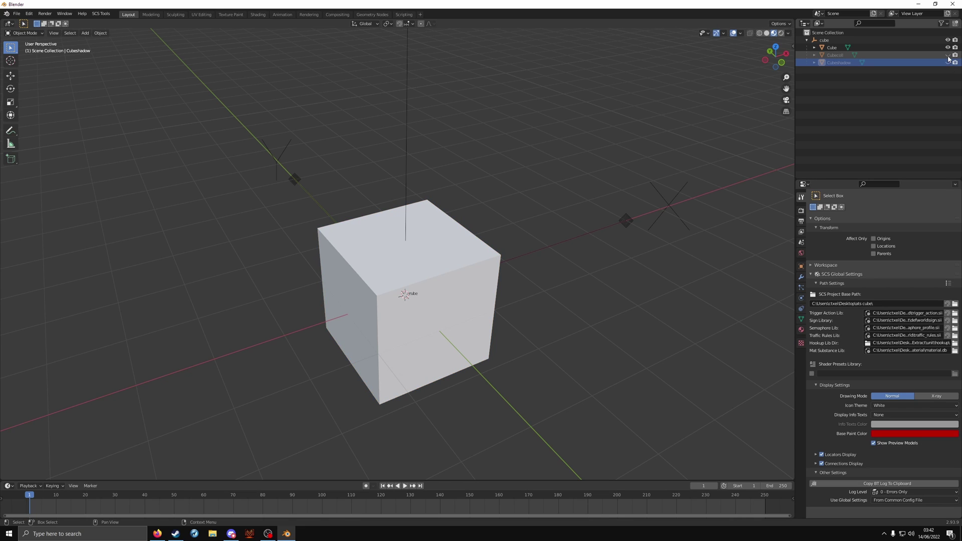
Create a new material on the original Cube mesh and adapt the scene color management for SCS materials.
left_click(832, 48)
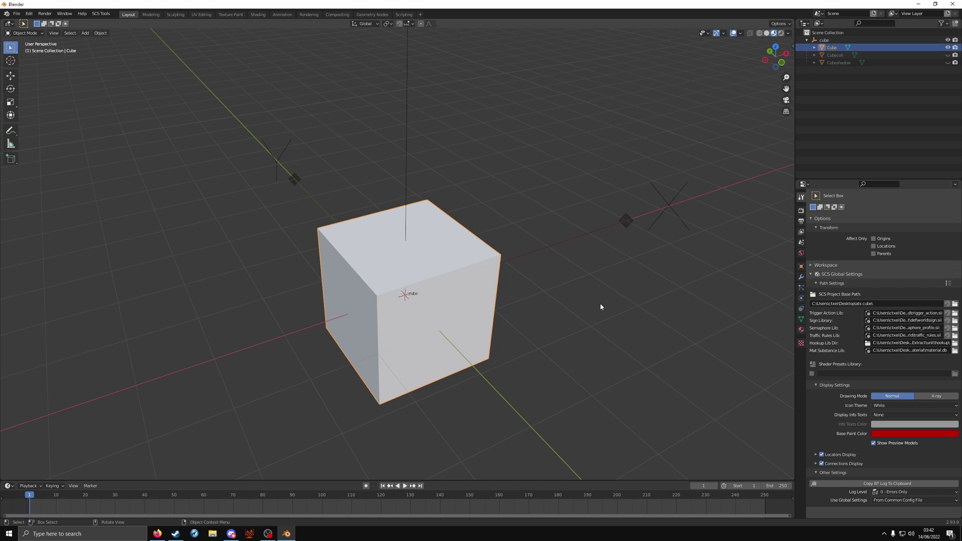
left_click(801, 330)
left_click(880, 240)
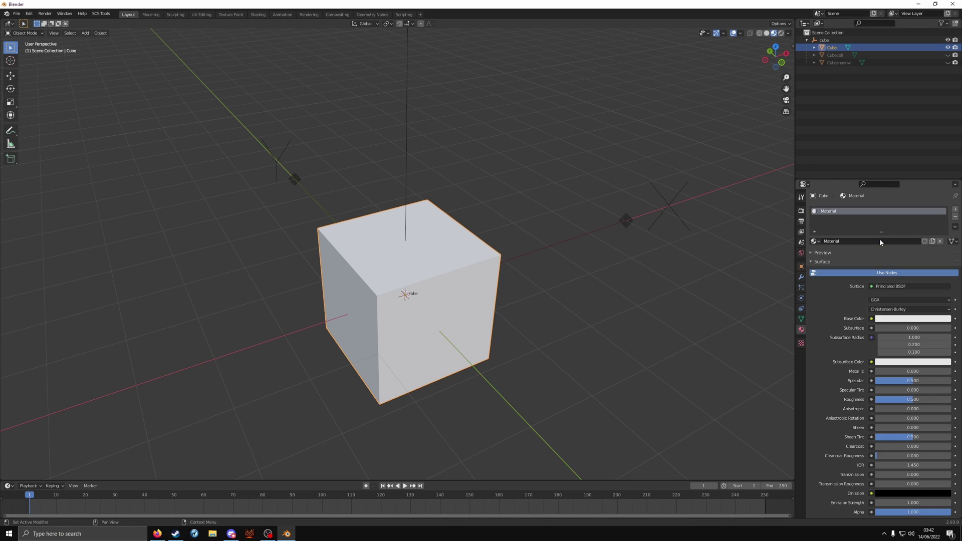
scroll(851, 389, "down", 10)
scroll(852, 398, "down", 4)
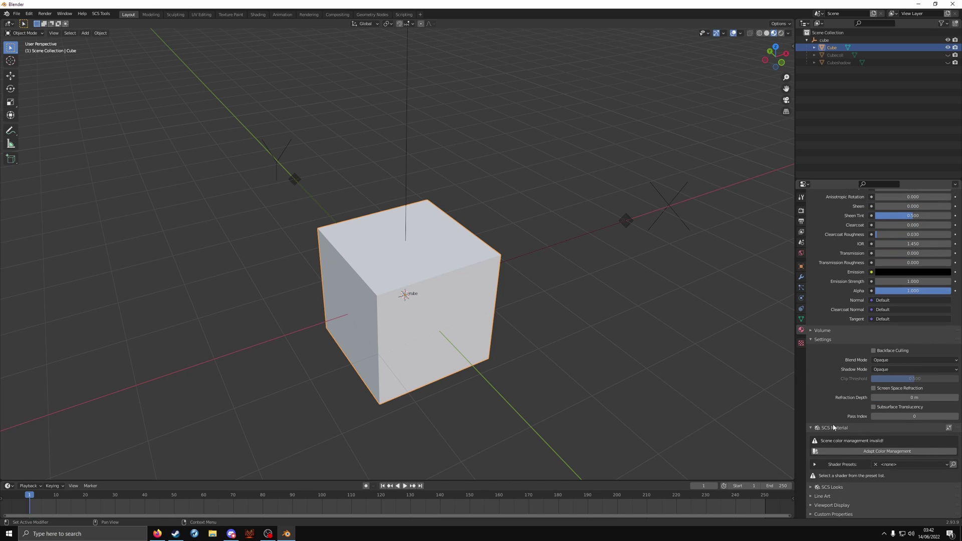
left_click(883, 451)
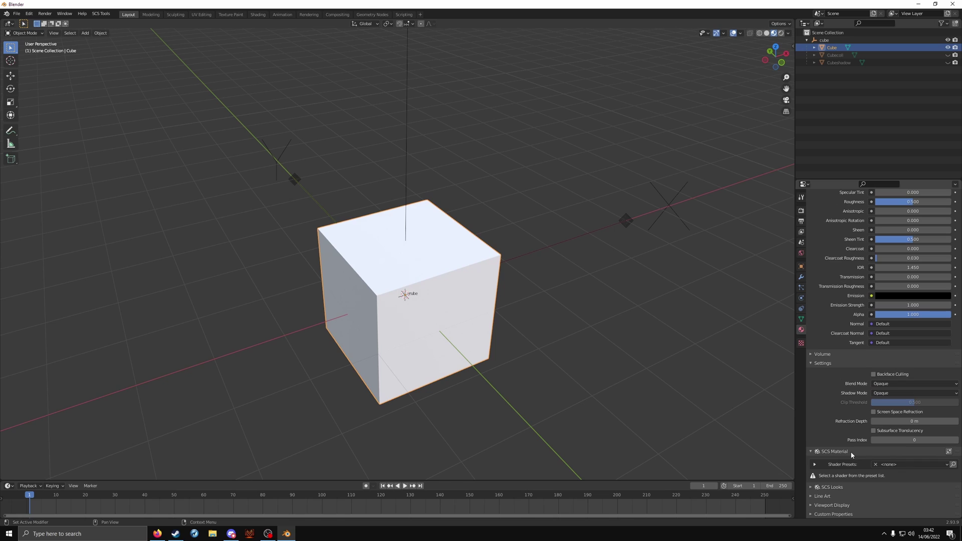
Assign the dif shader preset to the cube's SCS material and add vertex colors to the active object.
left_click(892, 466)
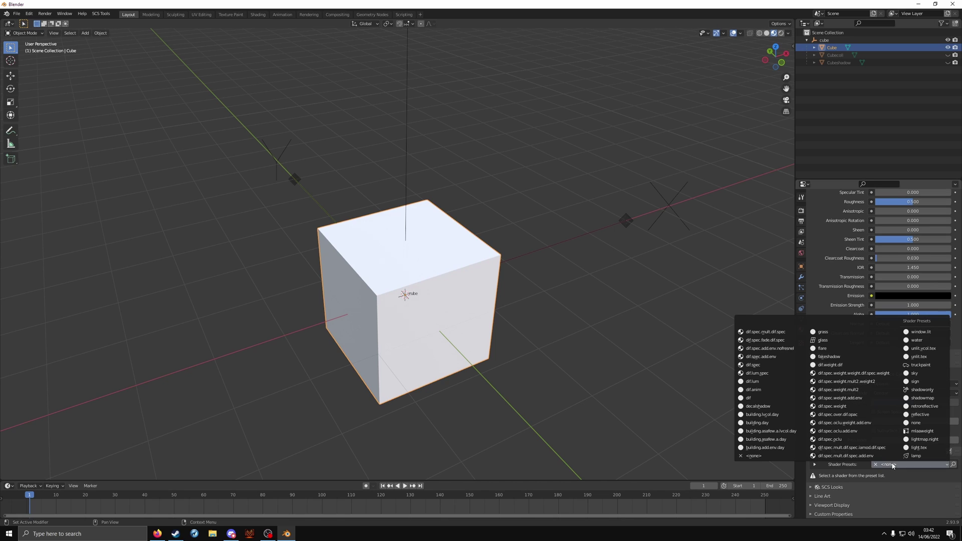
left_click(772, 398)
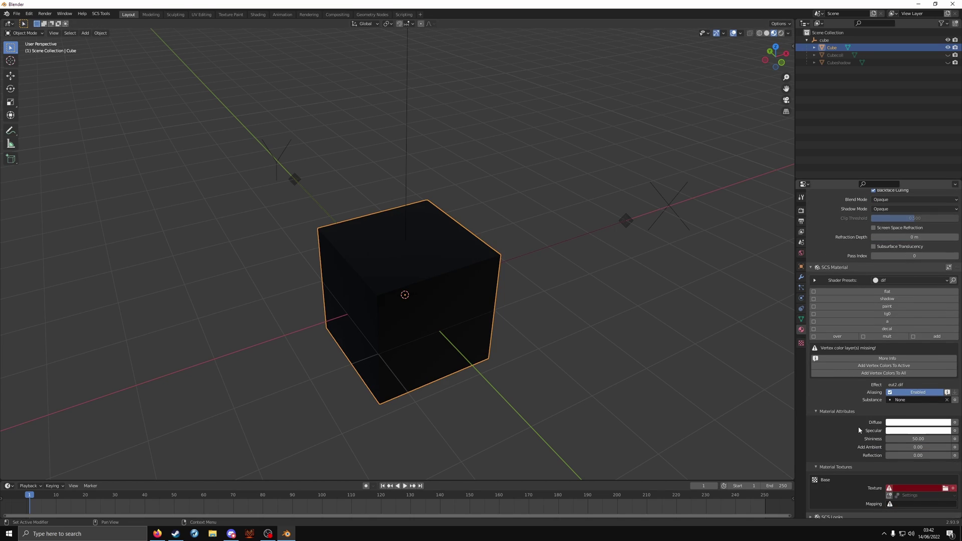
left_click(874, 366)
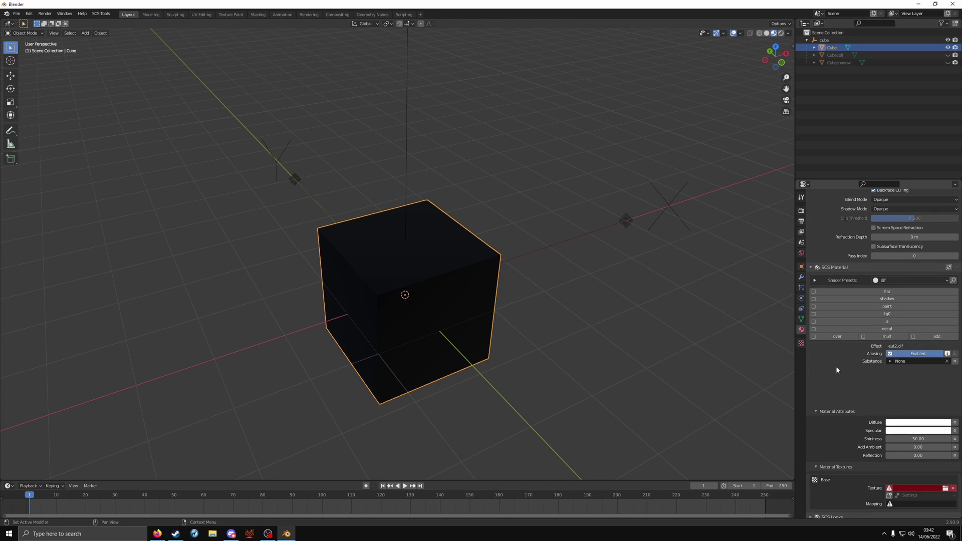
Set the base texture's mapping to UVMap and load cardboard.tga from the model\cube folder as its texture.
left_click(905, 474)
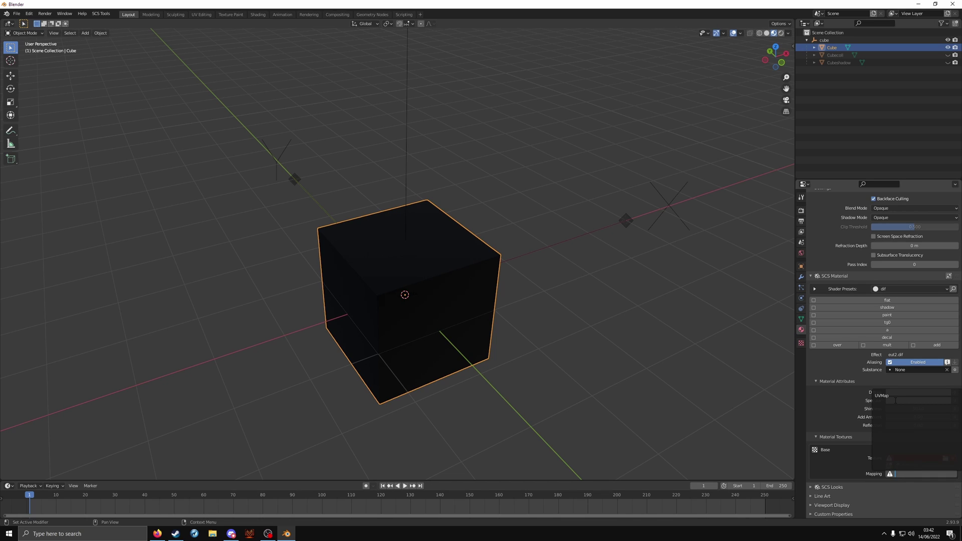
left_click(897, 396)
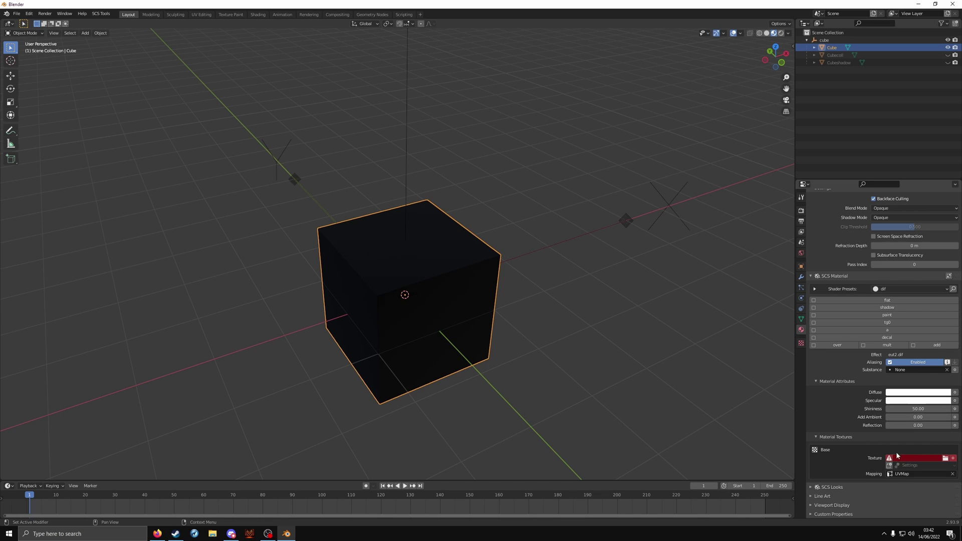
left_click(946, 458)
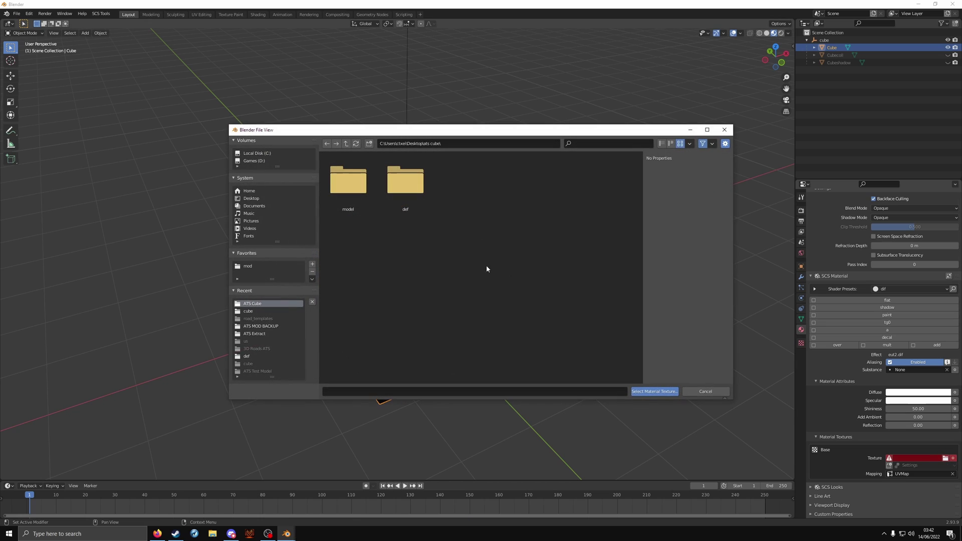
double_click(343, 185)
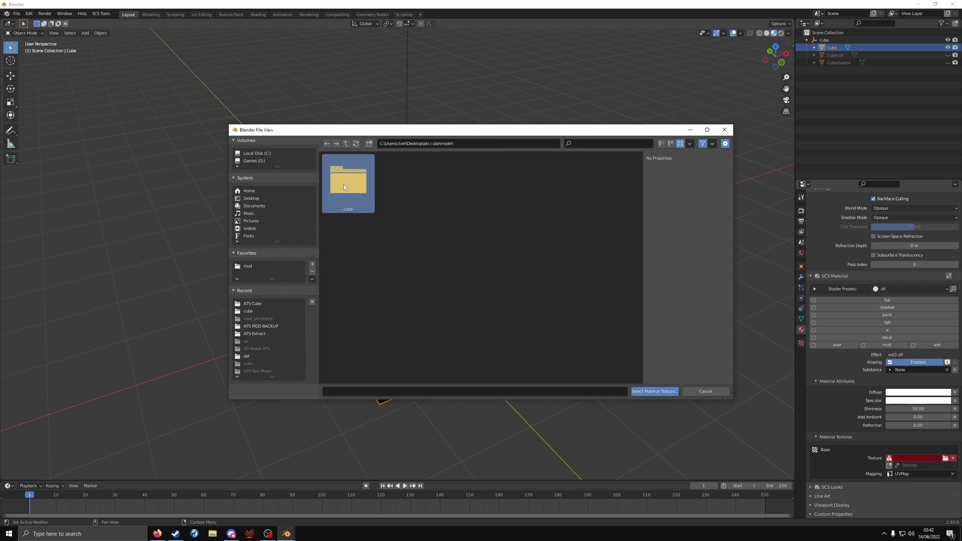
double_click(344, 187)
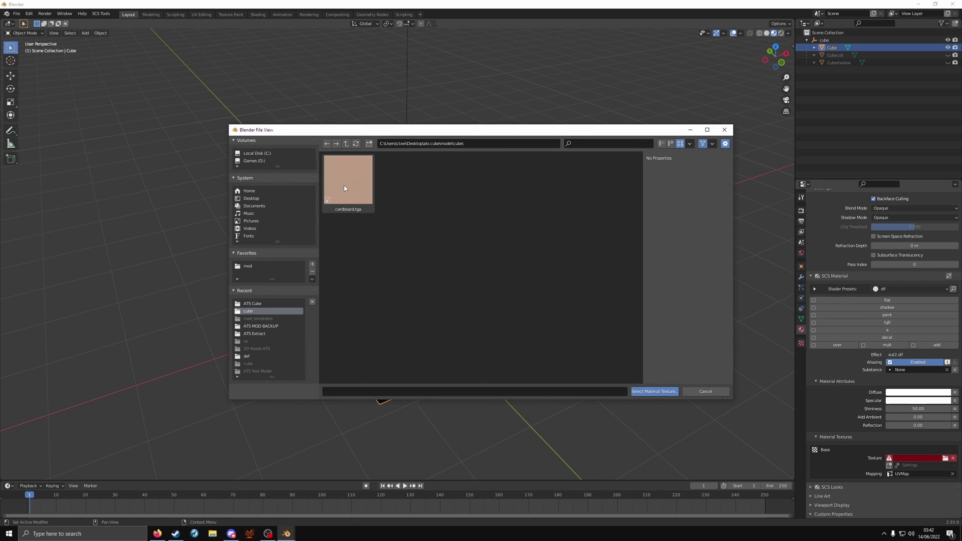
double_click(344, 188)
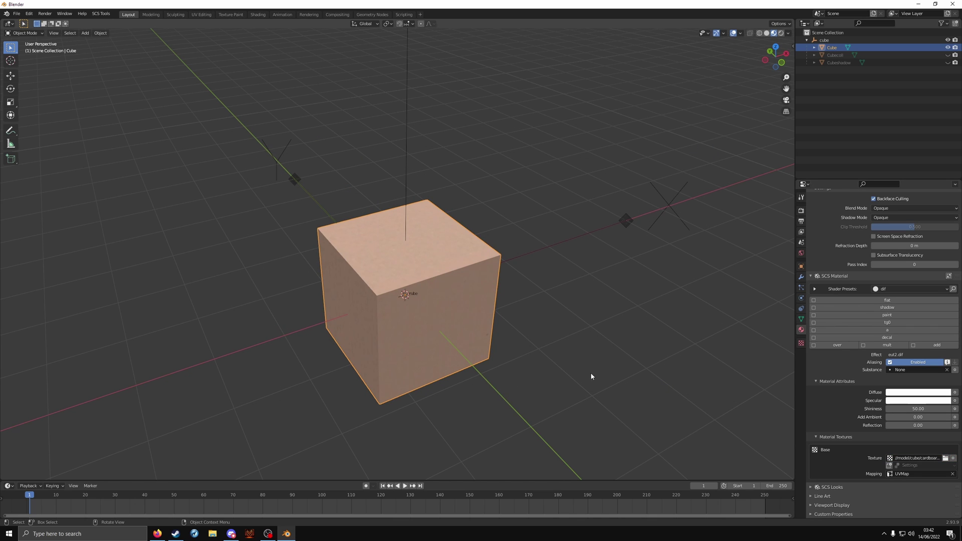
Reload the base texture's settings and load cardboard.tobj from the model\cube folder as the cube's base texture.
scroll(343, 349, "up", 2)
middle_click_drag(301, 319, 301, 298)
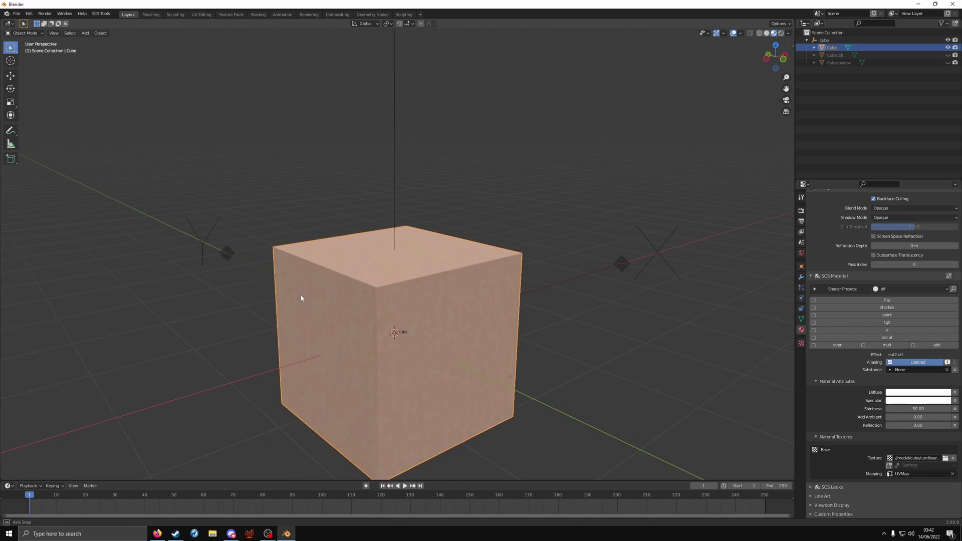
left_click(890, 468)
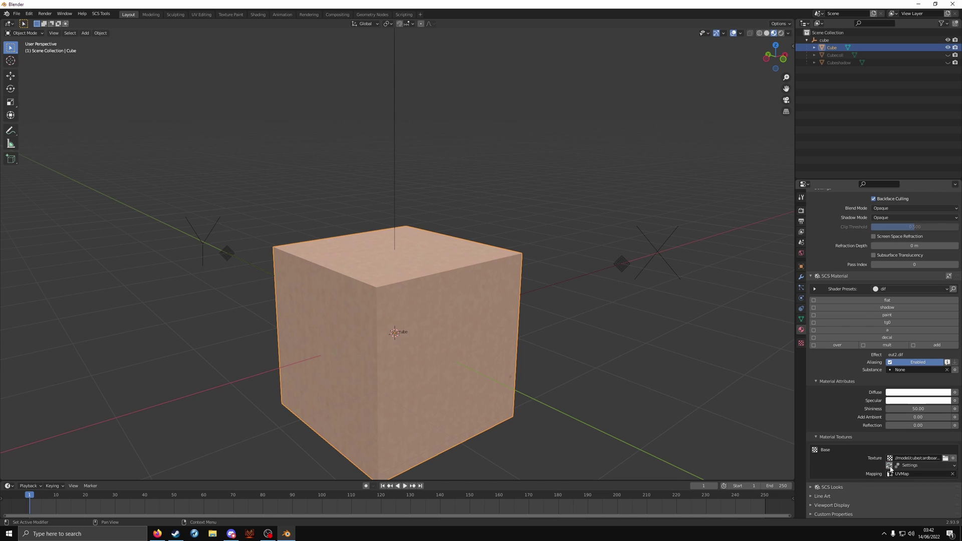
left_click(945, 459)
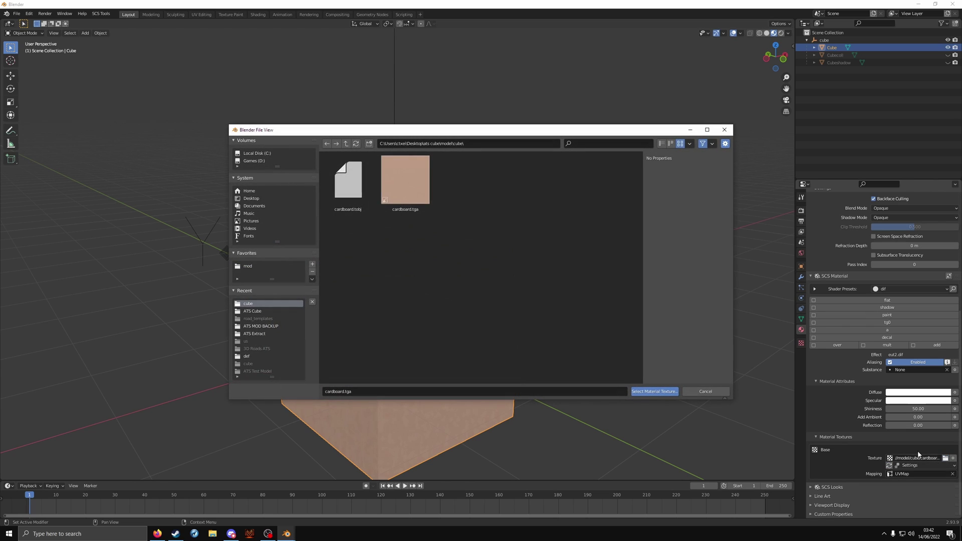
left_click(359, 200)
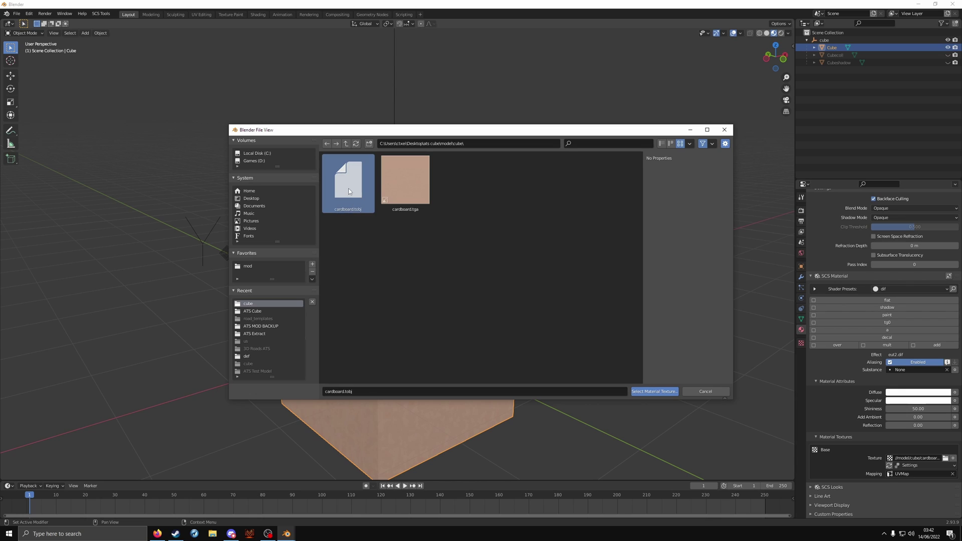
double_click(350, 191)
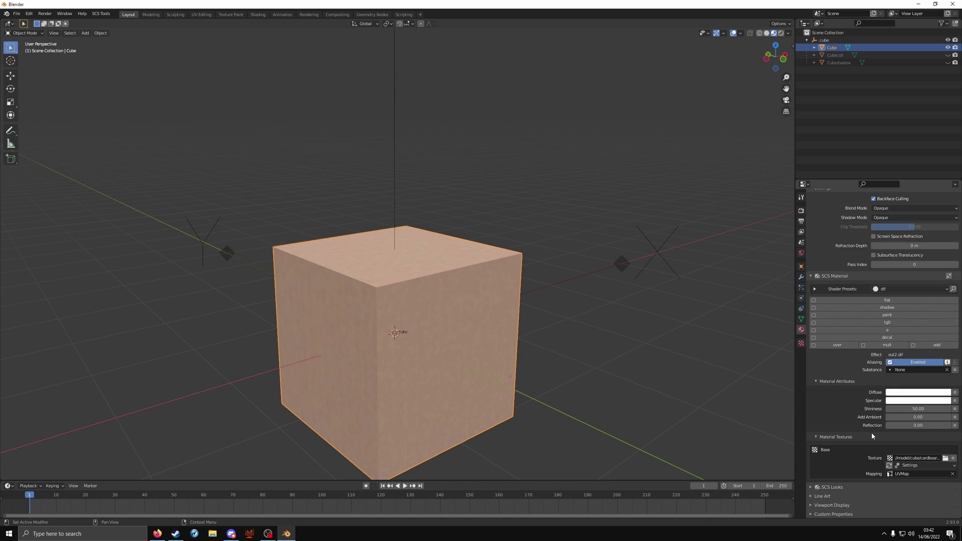
left_click(922, 465)
Hide Cube, show Cubecoll, and add a new SCS part named "coll" for Cubecoll.
left_click(947, 47)
left_click(947, 55)
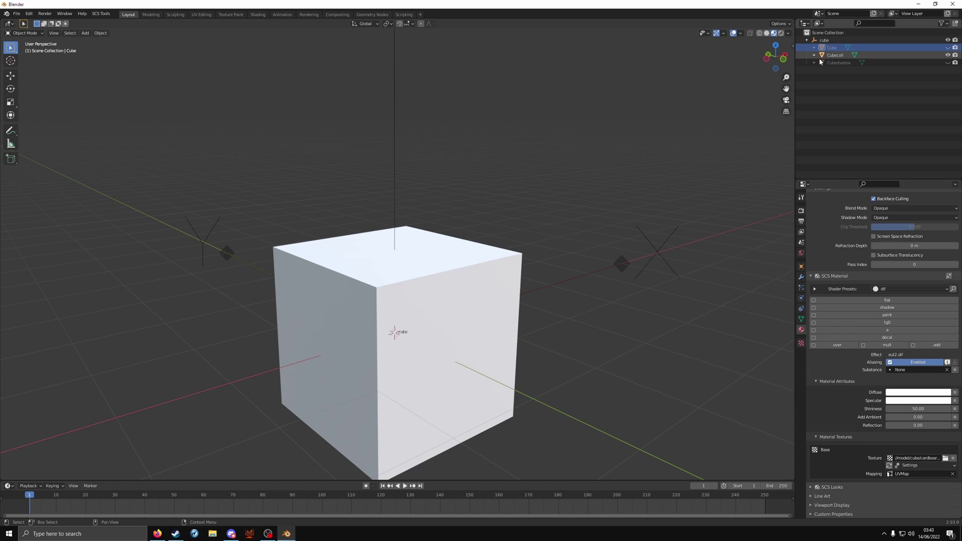
left_click(833, 56)
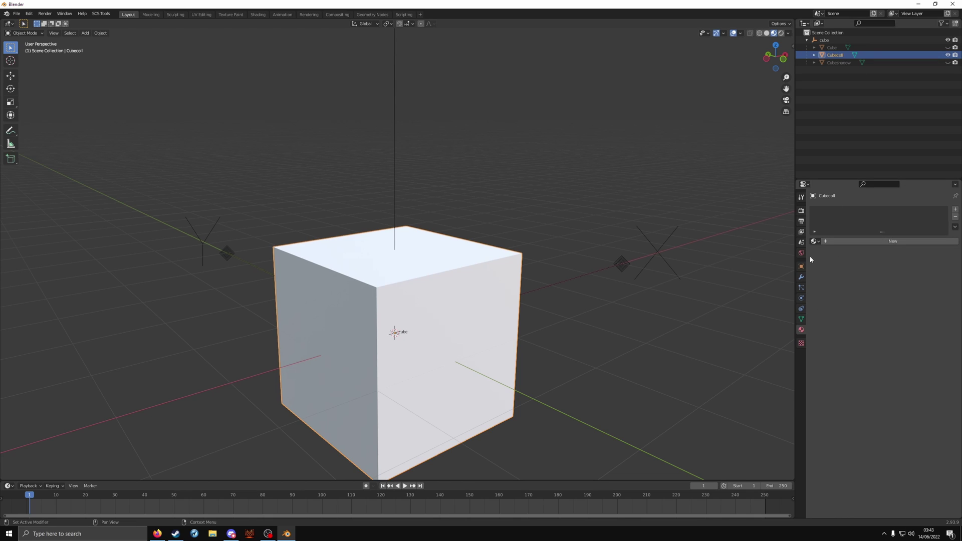
left_click(802, 266)
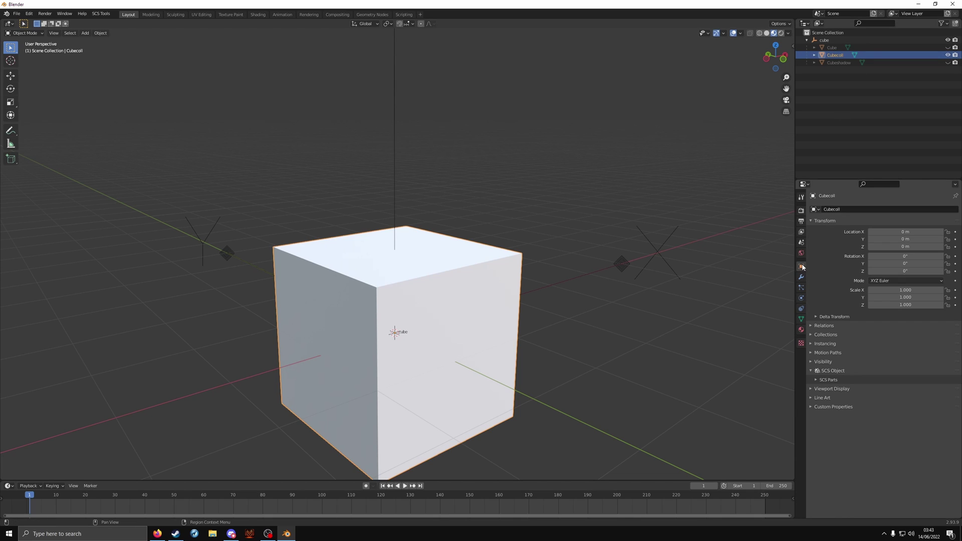
left_click(817, 380)
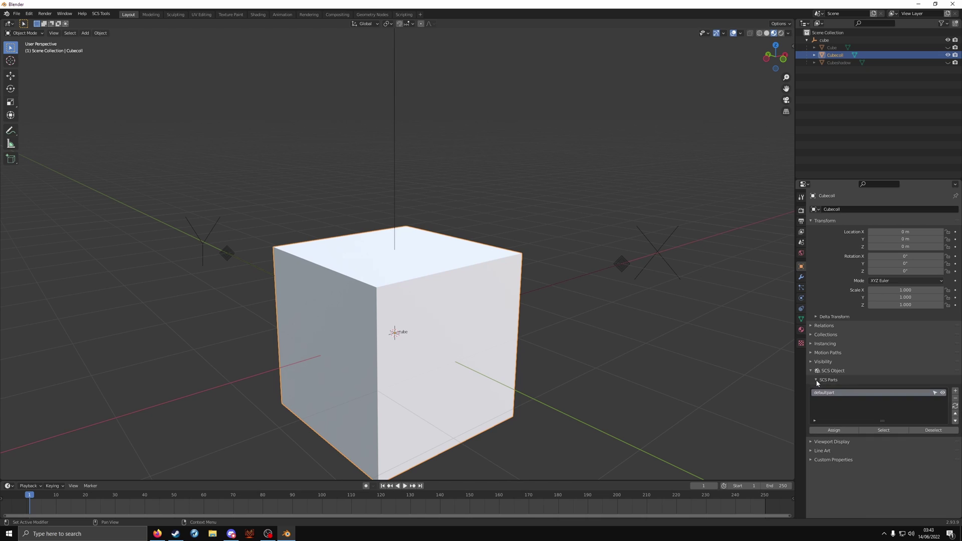
left_click(956, 391)
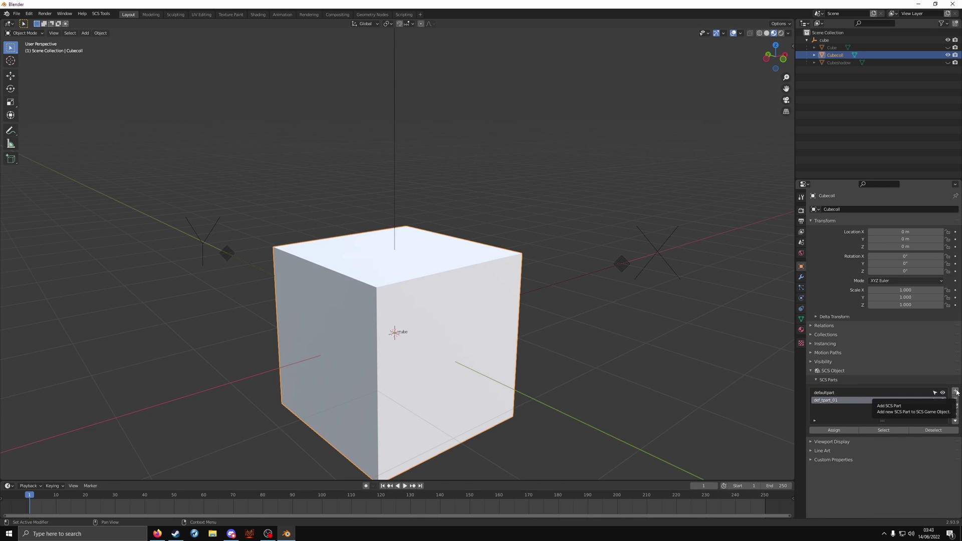
double_click(831, 400)
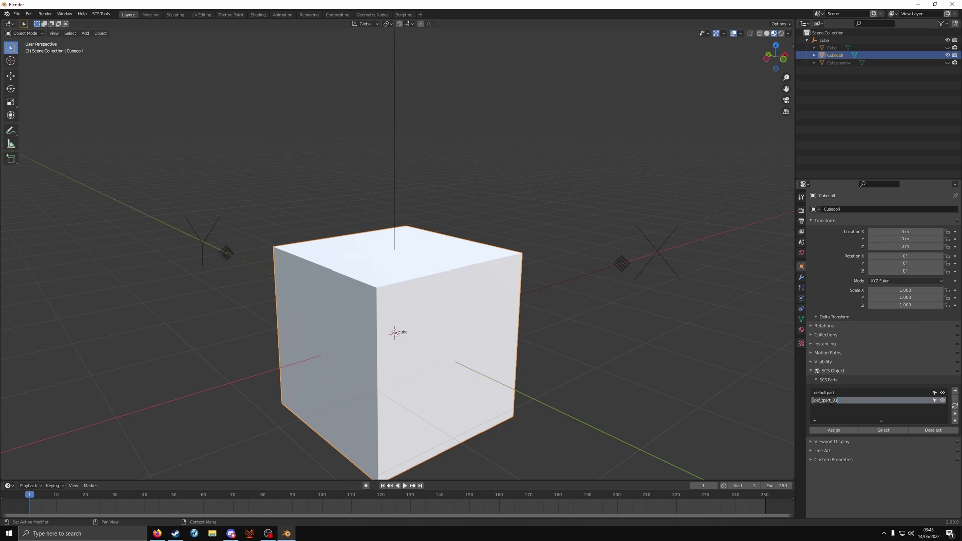
type("coll")
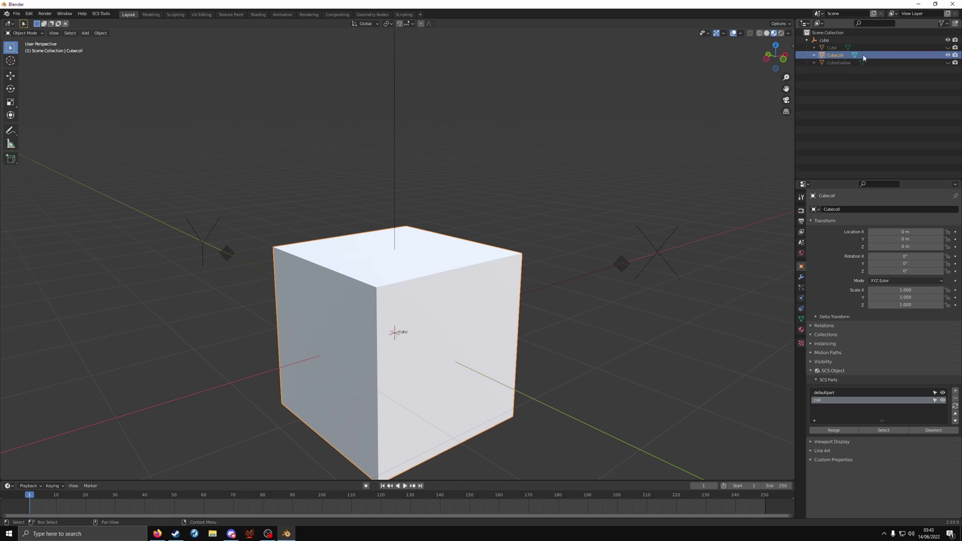
Show Cube again and compare the SCS parts assigned to Cube and Cubecoll.
left_click(948, 48)
left_click(839, 49)
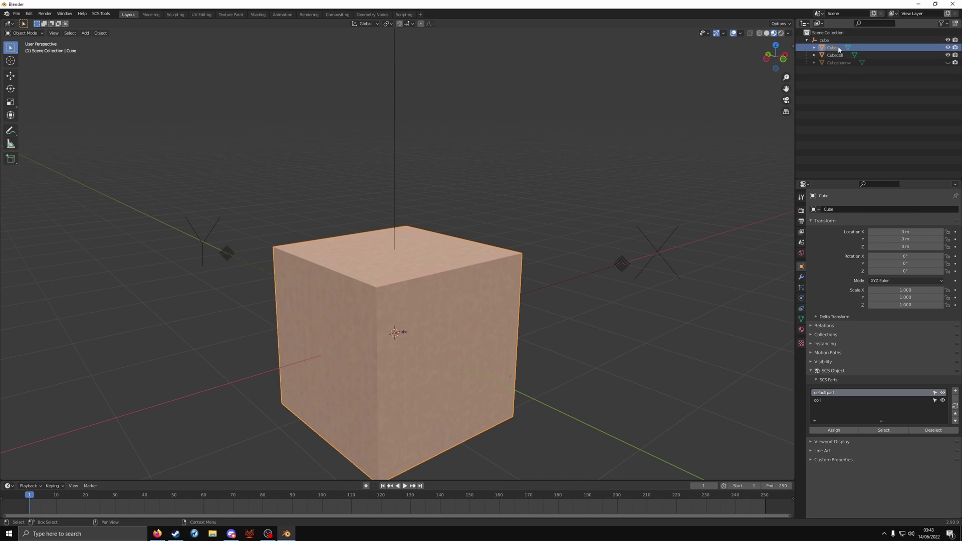
left_click(839, 55)
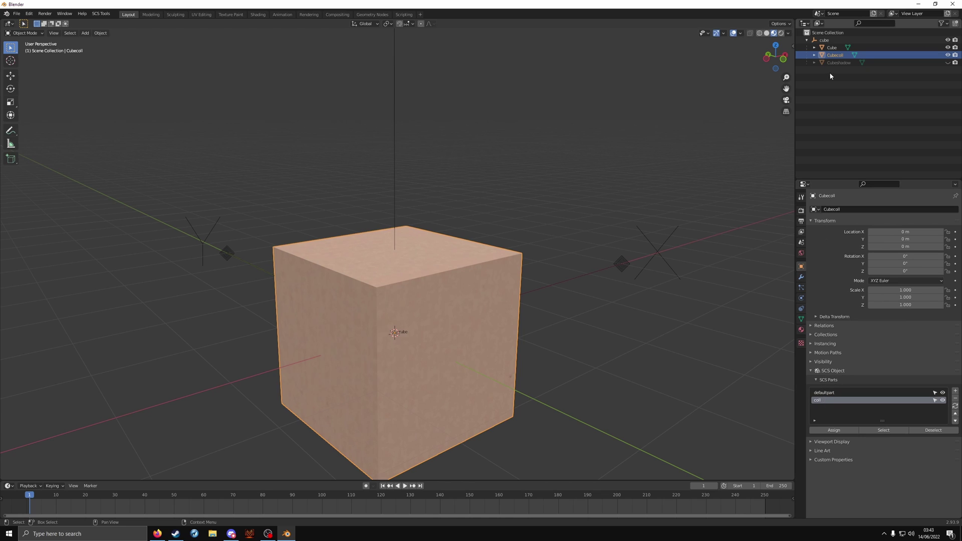
left_click(834, 49)
left_click(835, 56)
left_click(835, 50)
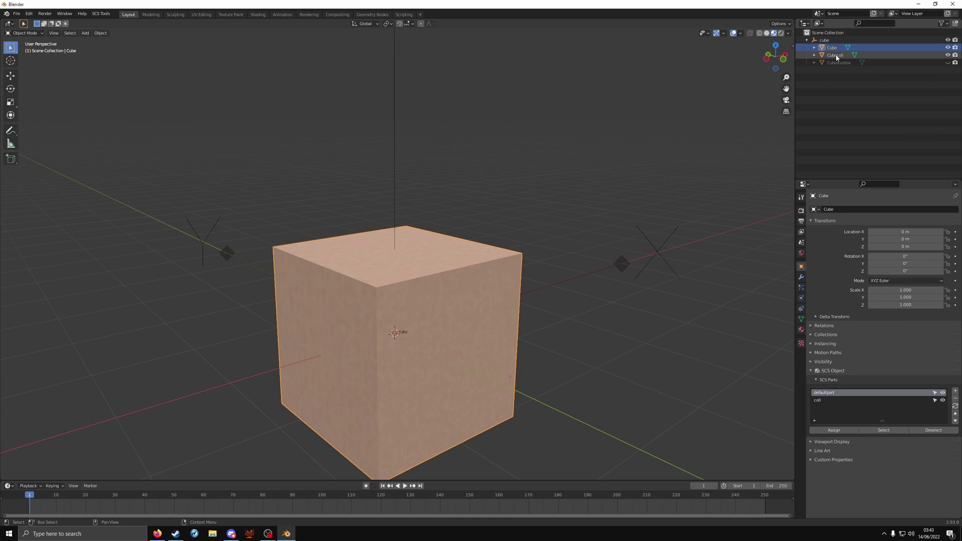
left_click(836, 57)
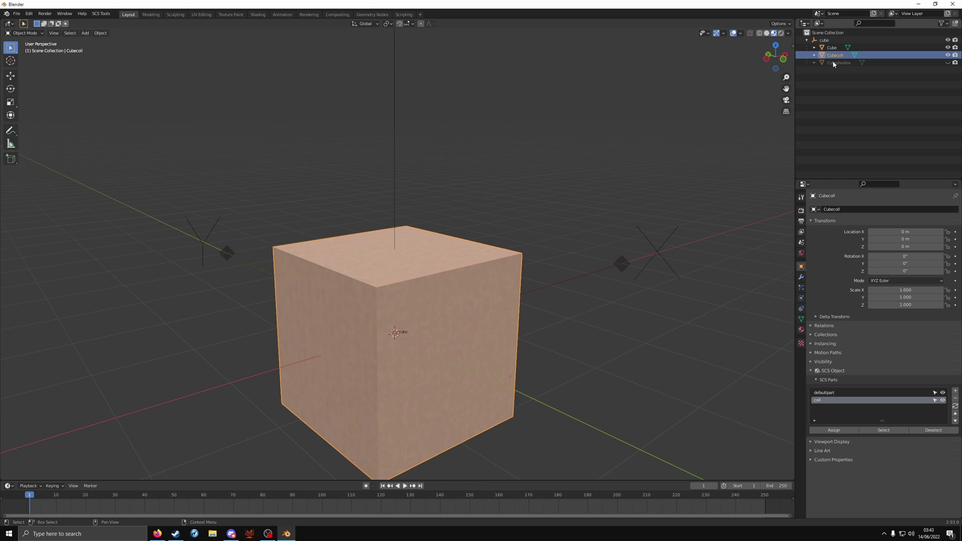
Hide Cube and Cubeshadow in the viewport so that only Cubecoll is shown.
left_click_drag(948, 48, 947, 64)
left_click(947, 63)
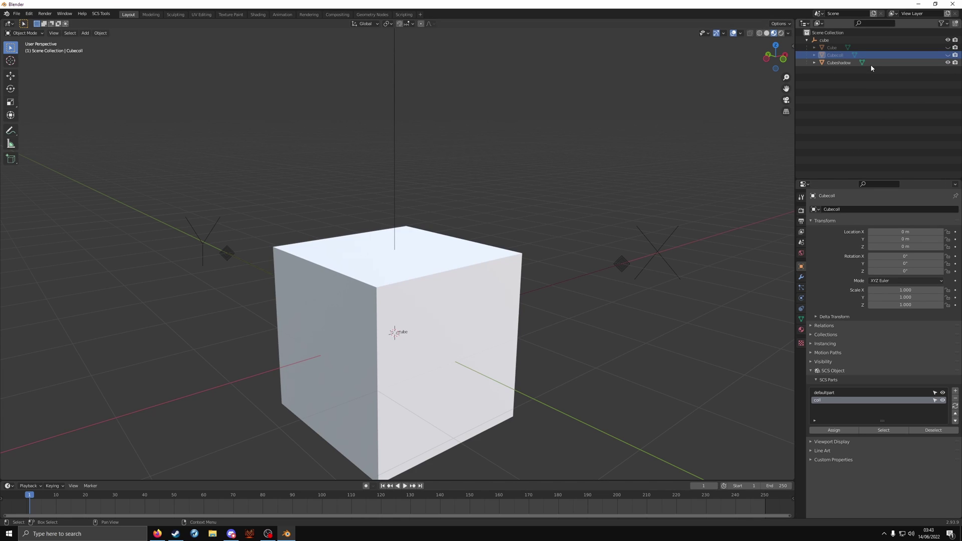
left_click(947, 62)
left_click(948, 54)
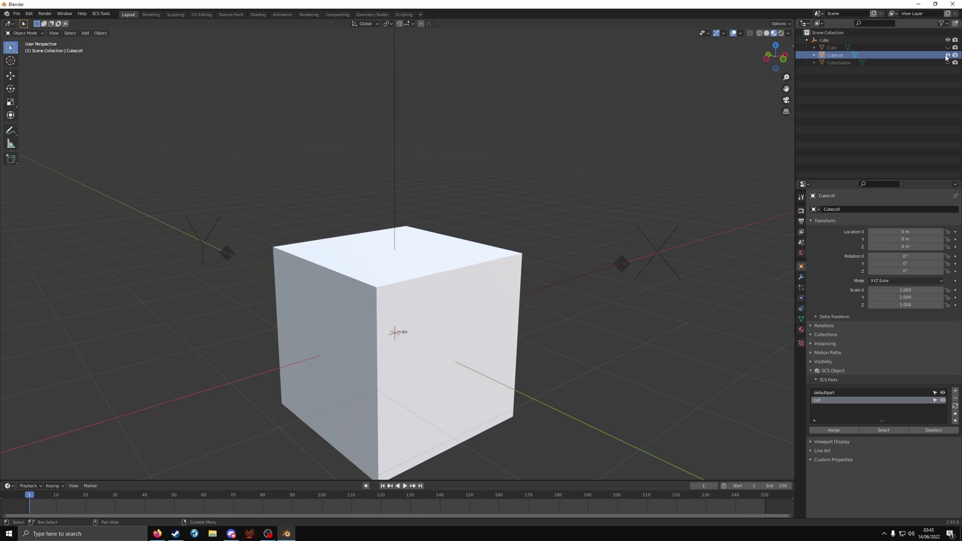
Create a new material on Cubecoll with the "none" shader preset and add vertex colors to the active object.
left_click(802, 330)
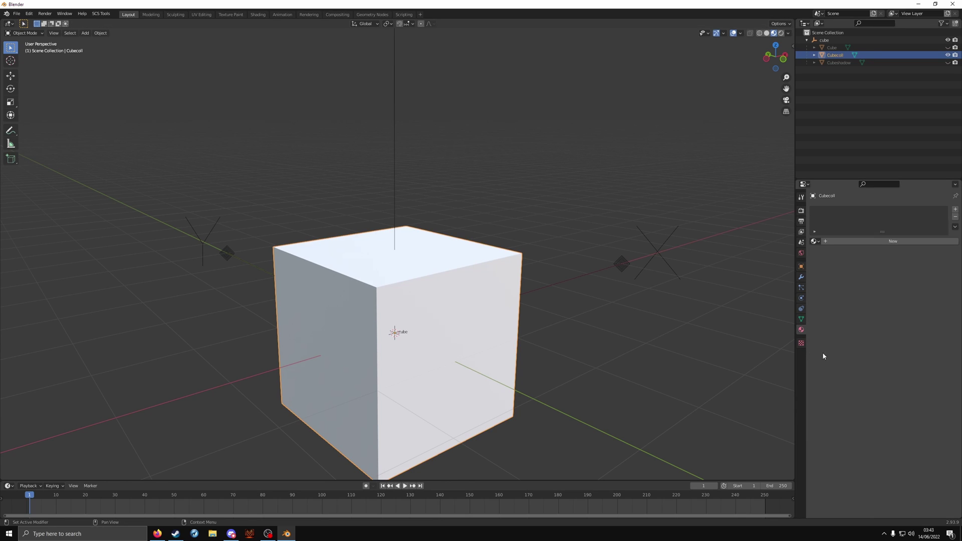
left_click(872, 241)
scroll(860, 426, "down", 10)
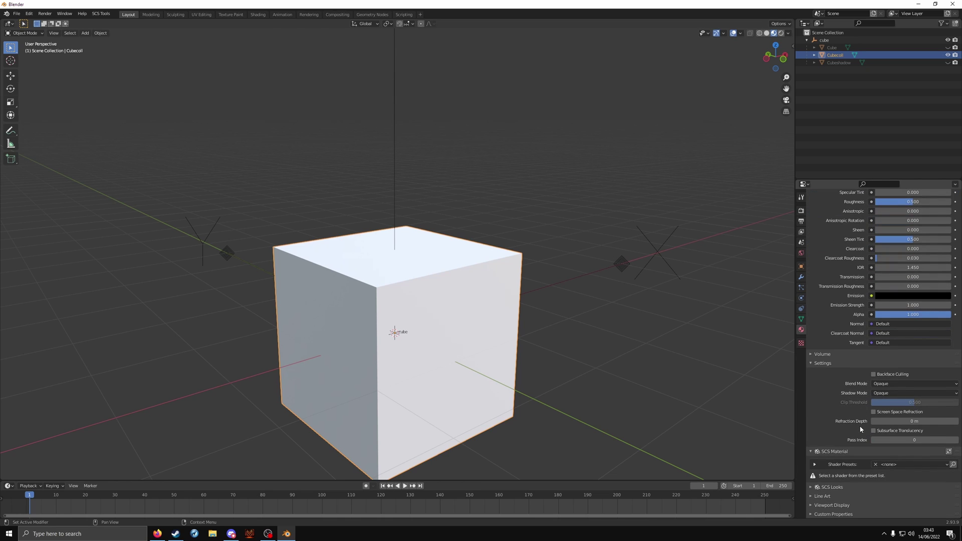
left_click(892, 465)
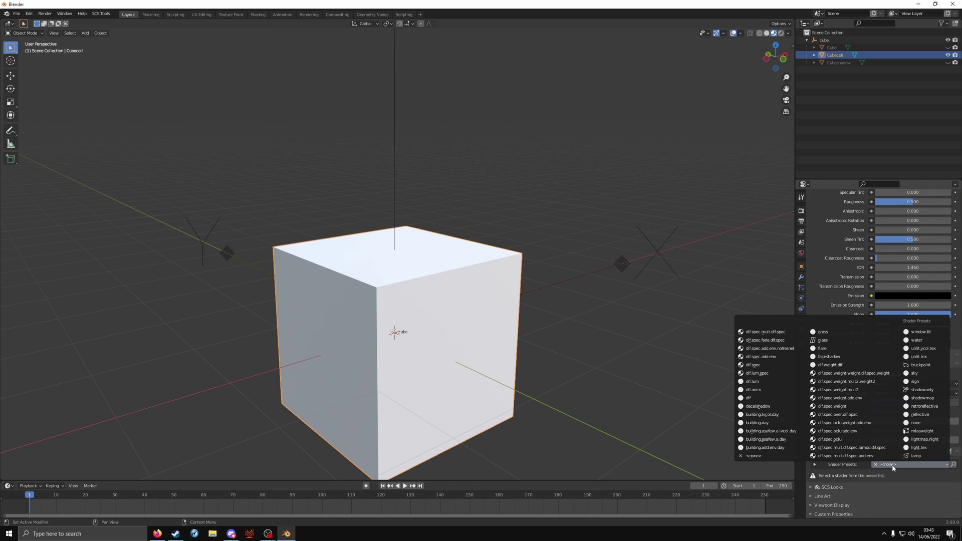
left_click(916, 422)
middle_click_drag(545, 393, 411, 315)
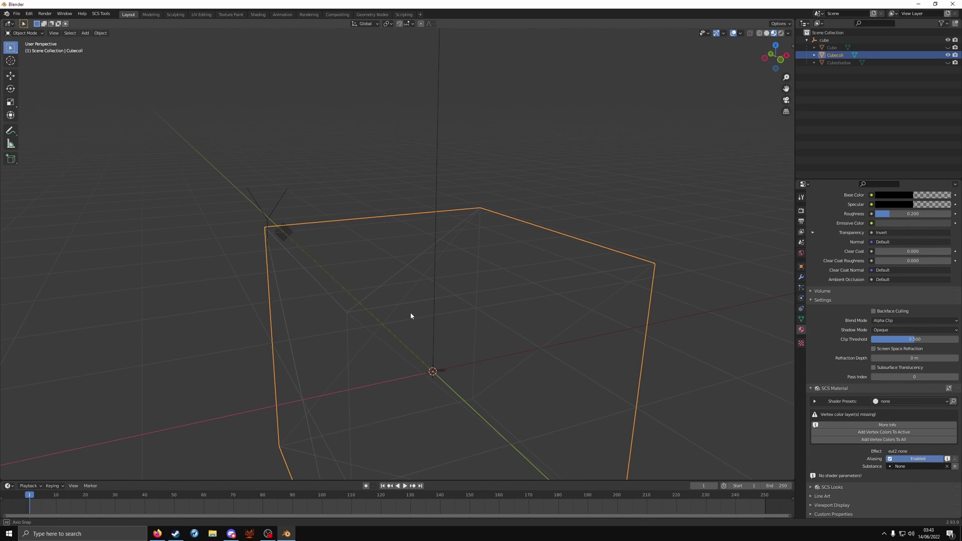
left_click(884, 432)
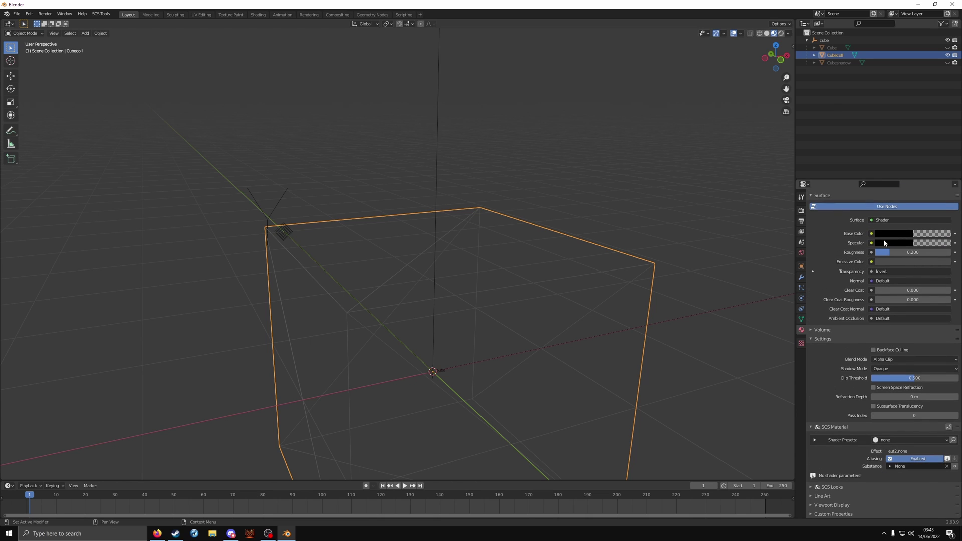
Hide Cubecoll, show Cubeshadow, and create a new material on Cubeshadow.
left_click(947, 55)
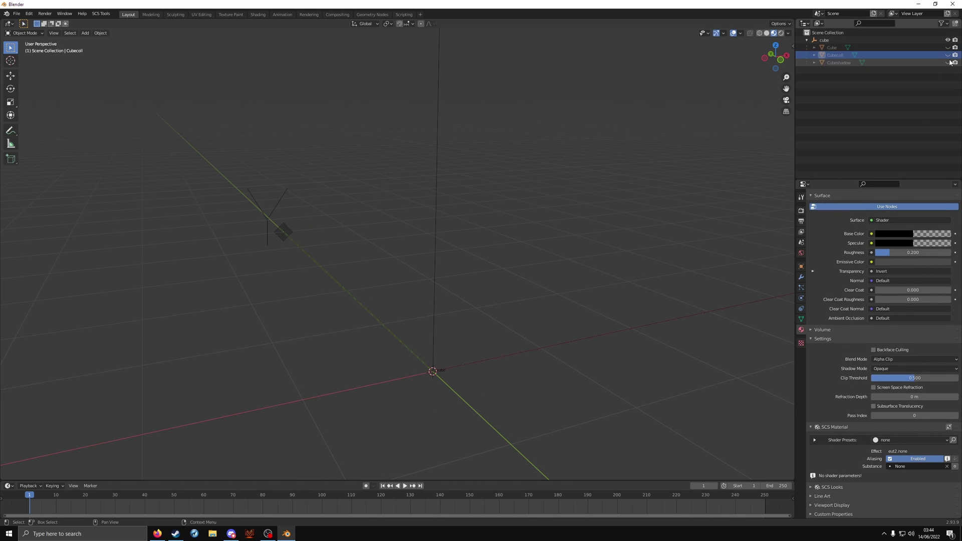
left_click(948, 62)
left_click(886, 63)
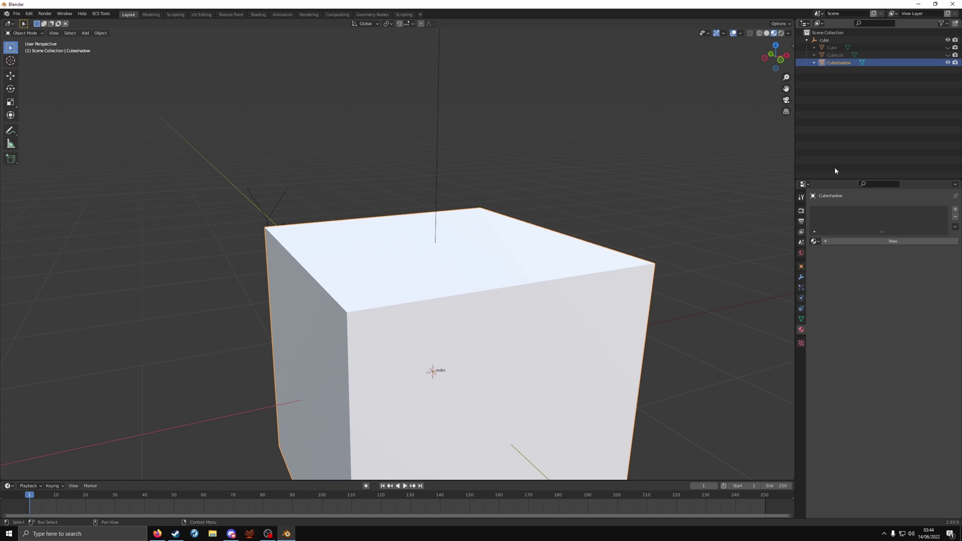
scroll(707, 283, "down", 3)
left_click(890, 241)
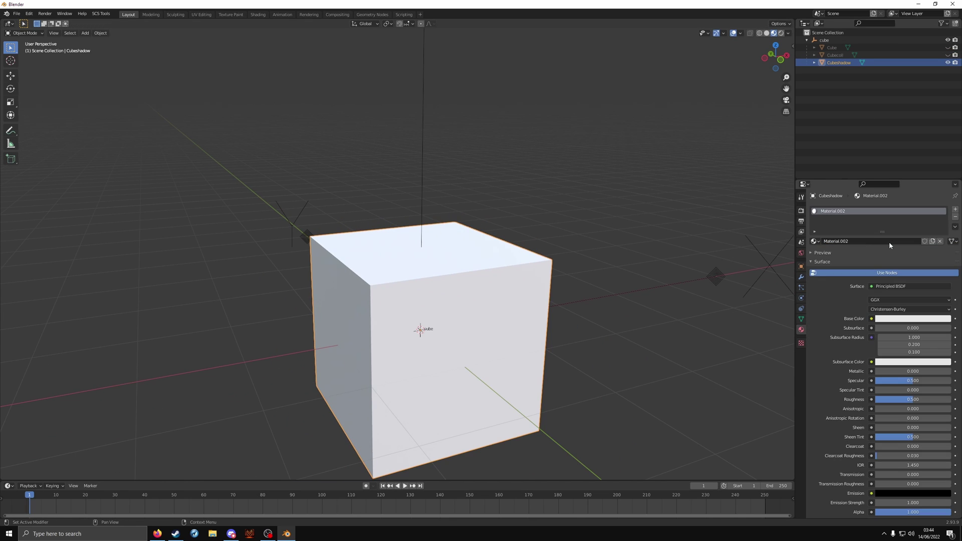
Assign the shadowonly shader preset to Cubeshadow's SCS material and add the missing vertex color layers.
scroll(879, 432, "down", 8)
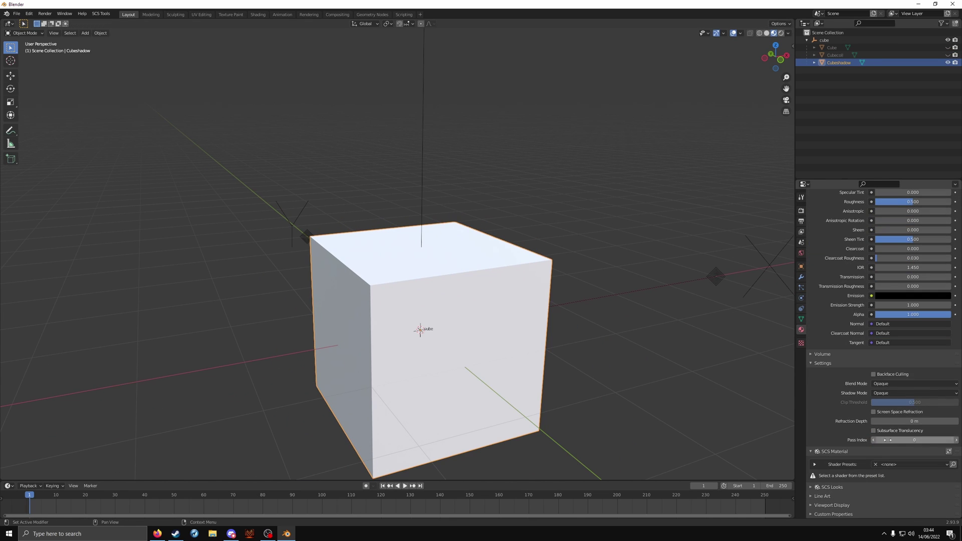
left_click(899, 465)
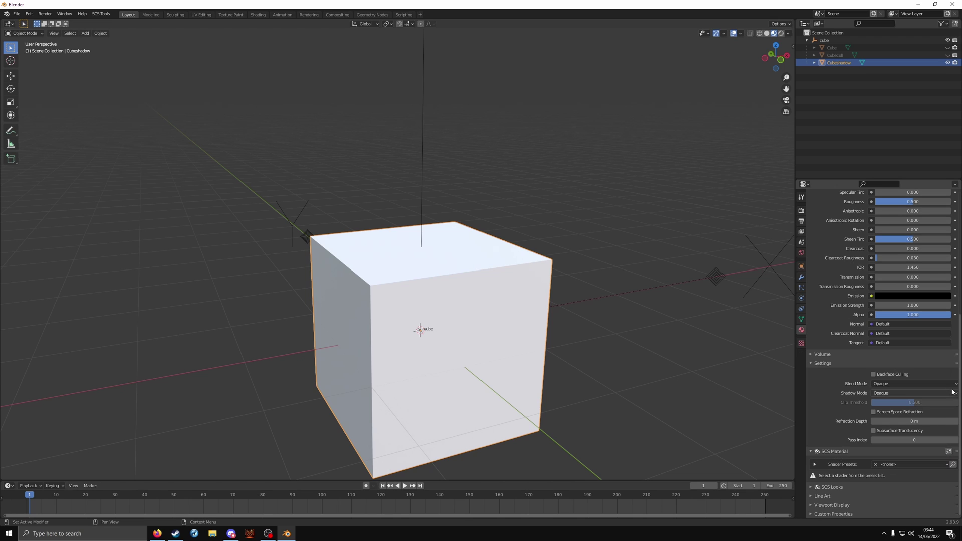
left_click(899, 465)
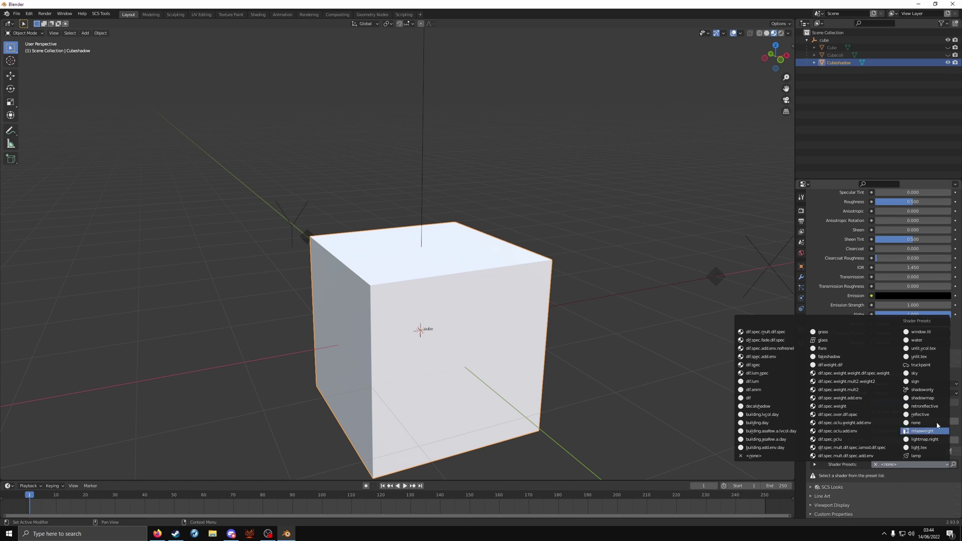
left_click(940, 390)
middle_click_drag(509, 329, 401, 290)
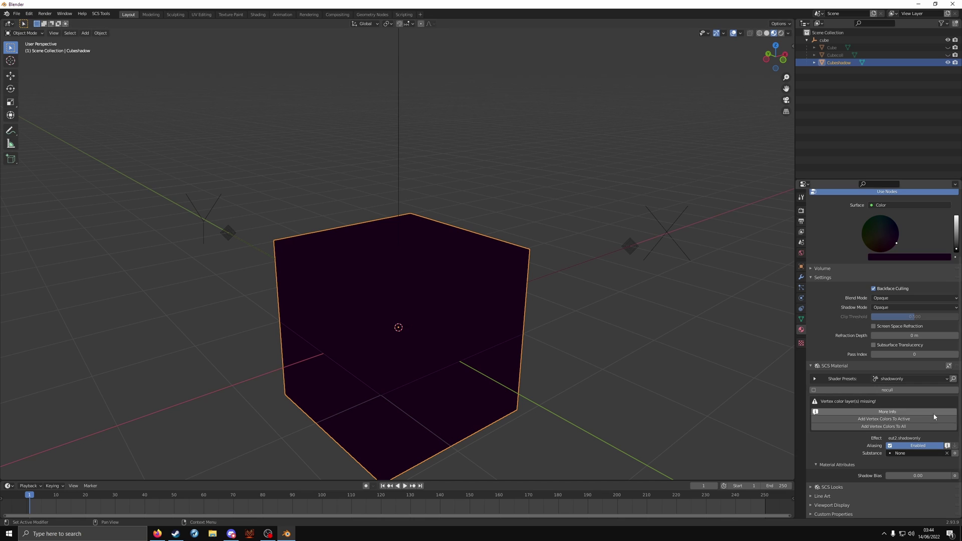
left_click(856, 425)
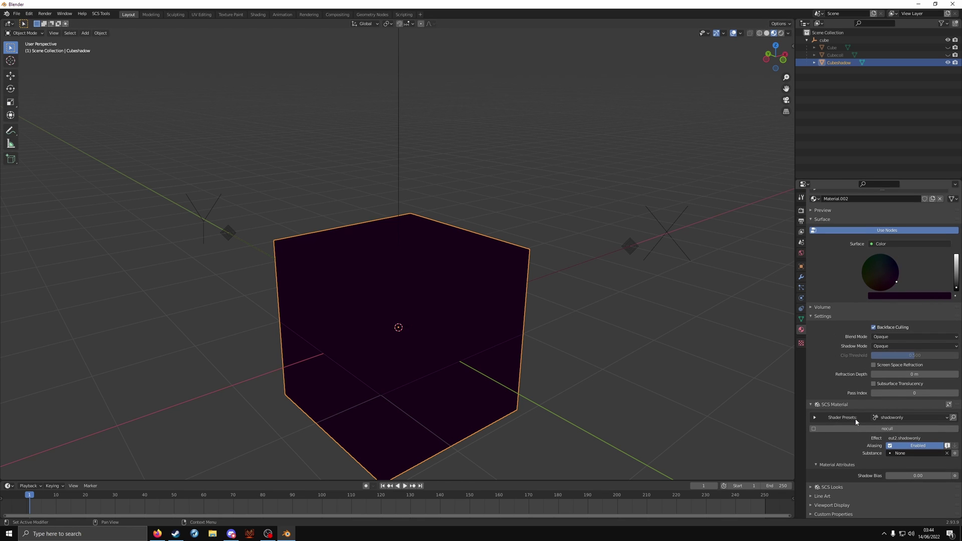
Make Cube, Cubecoll and Cubeshadow all visible in the viewport and select their parent cube root object.
middle_click_drag(558, 359, 354, 294)
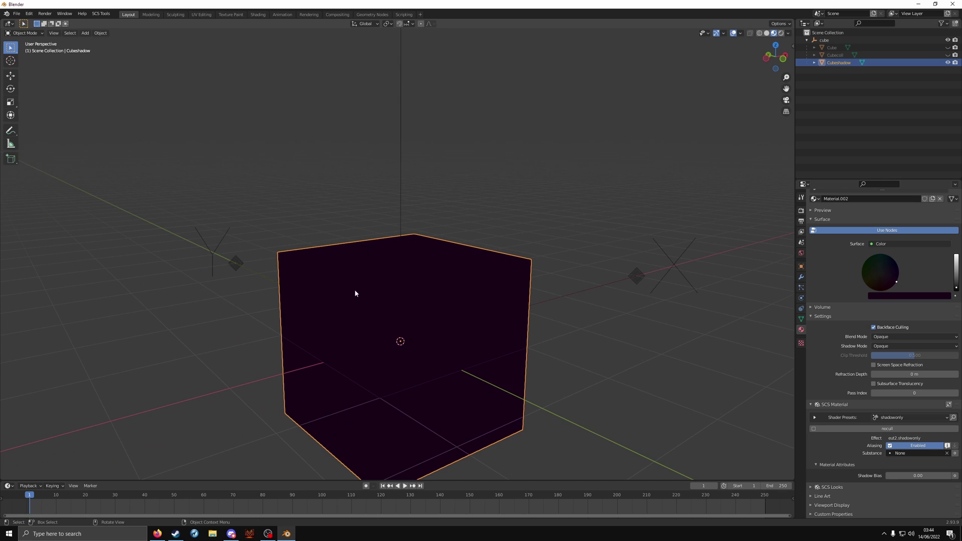
left_click(948, 62)
left_click(947, 48)
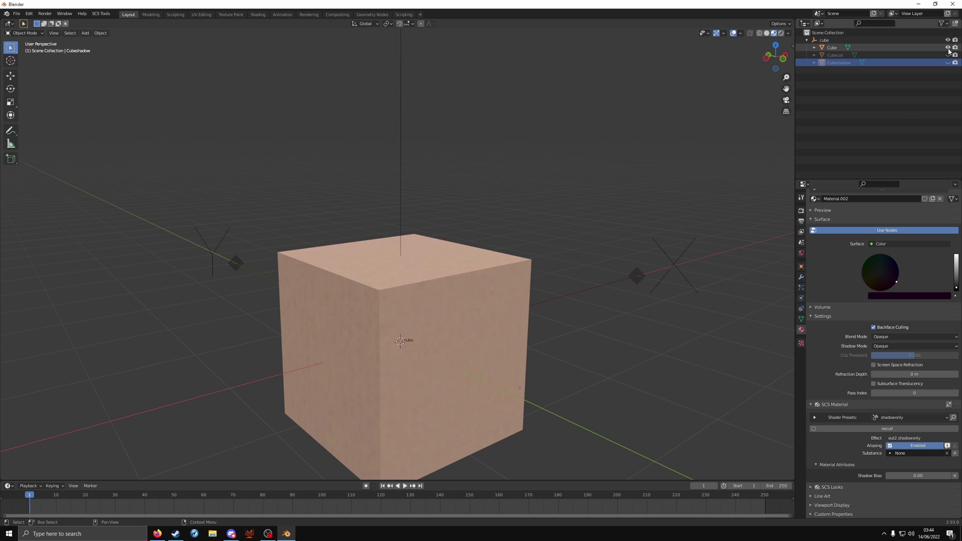
left_click(948, 55)
left_click(948, 62)
left_click(830, 39)
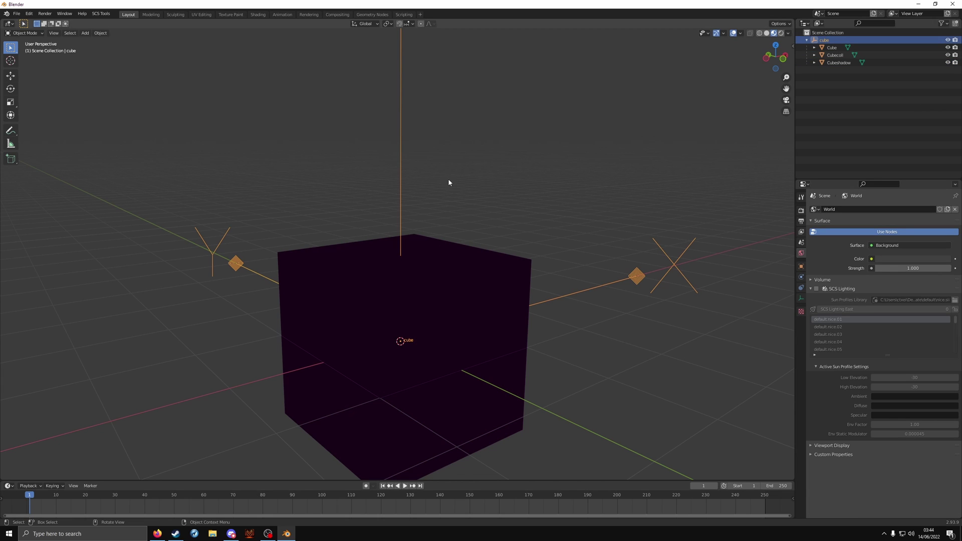
scroll(470, 176, "down", 5)
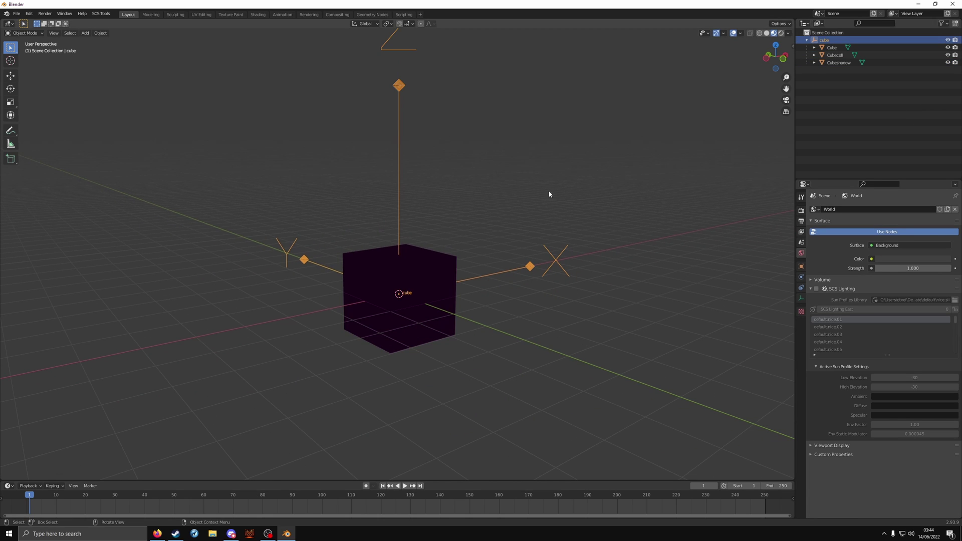
Set the SCS default export path to the ats cube project's model/cube folder and export the selected cube root.
left_click(802, 224)
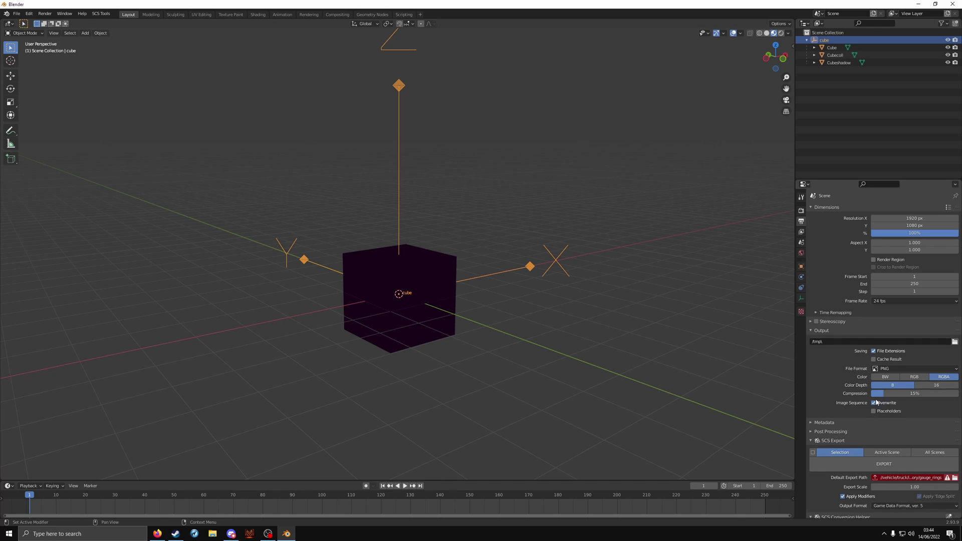
scroll(874, 402, "down", 2)
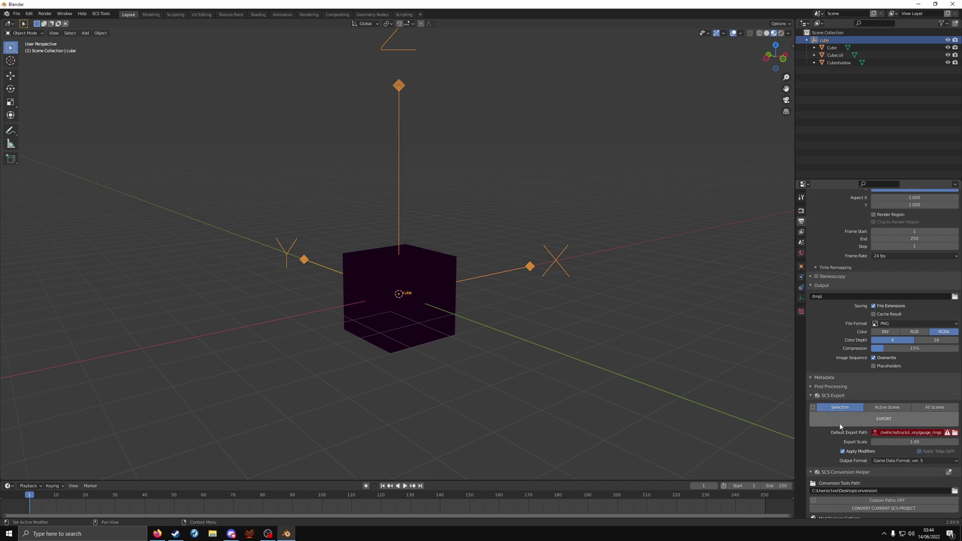
left_click(954, 433)
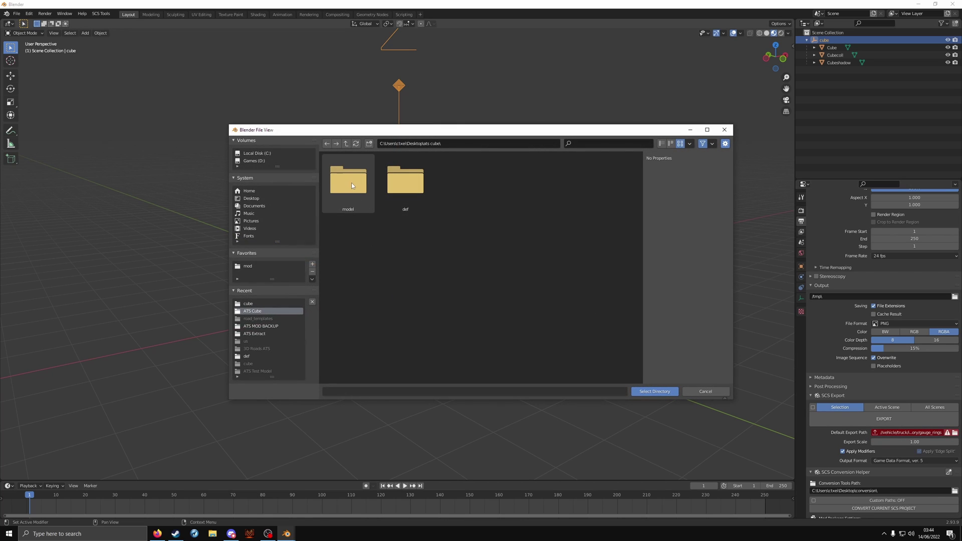
double_click(352, 184)
double_click(353, 187)
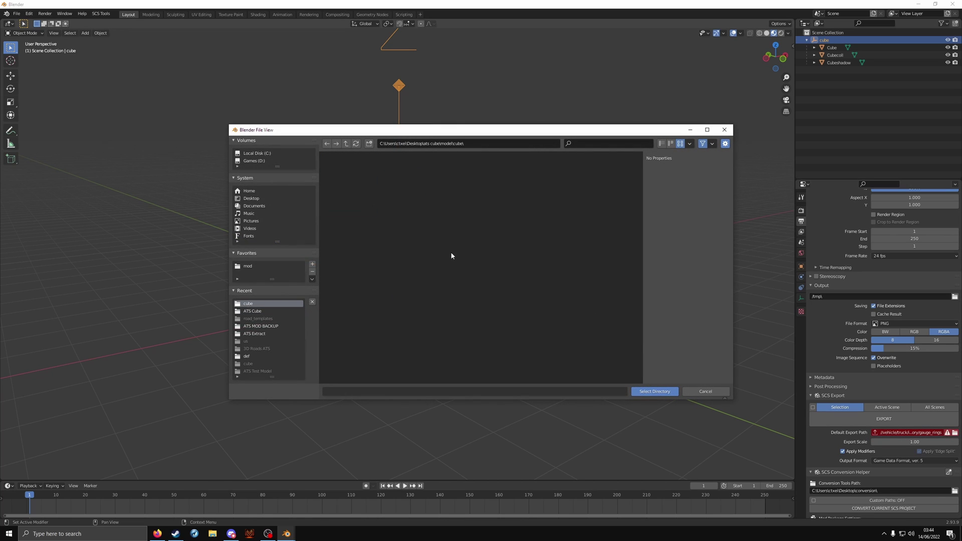
left_click(655, 392)
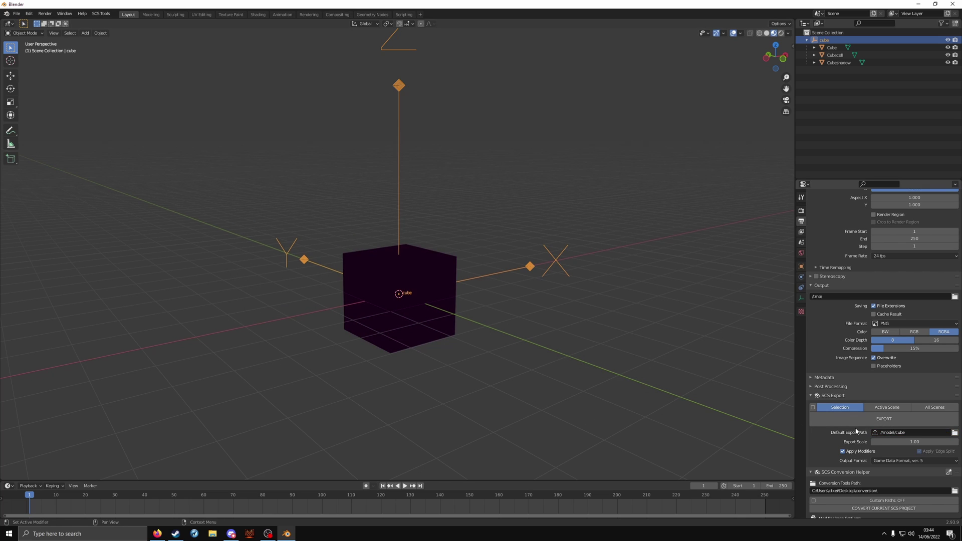
scroll(850, 434, "down", 3)
left_click(881, 371)
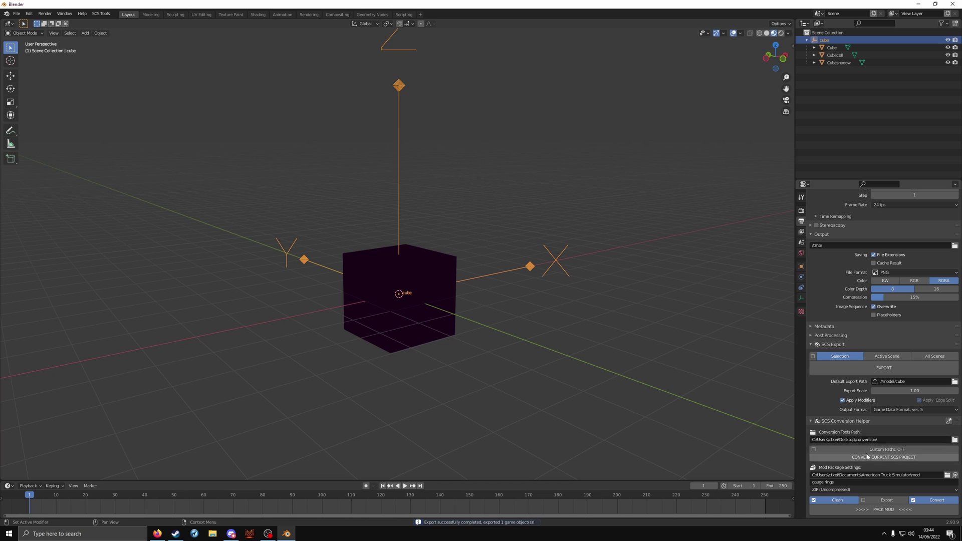
Set the mod package destination to the detected American Truck Simulator mod folder and name the package ATS Cube.
left_click(956, 475)
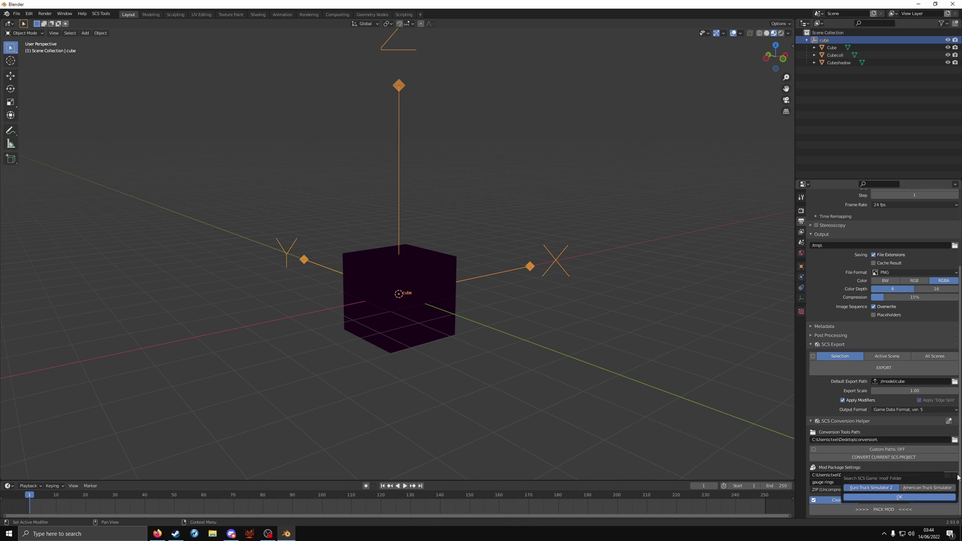
left_click(922, 488)
left_click(905, 497)
left_click(835, 482)
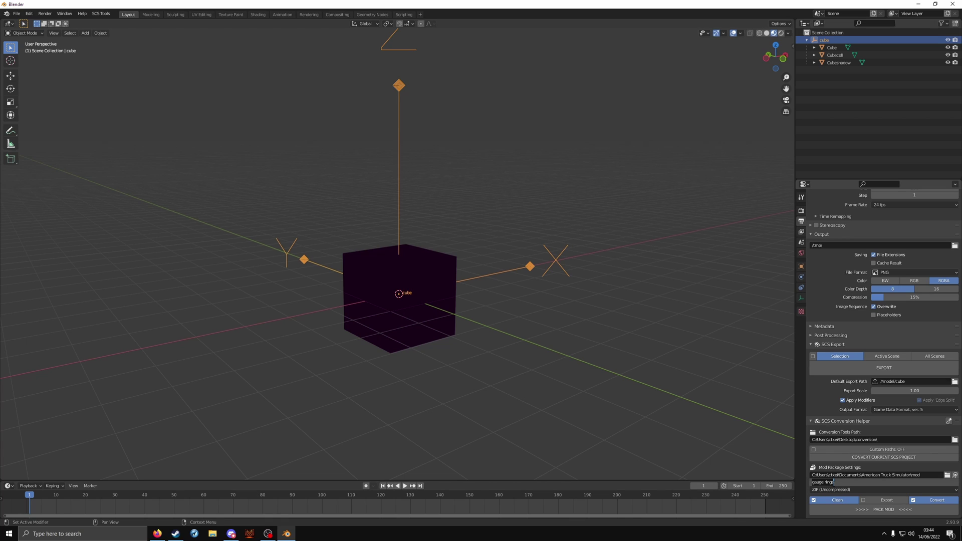
key("ctrl+a")
type("ATS Cube")
key("Return")
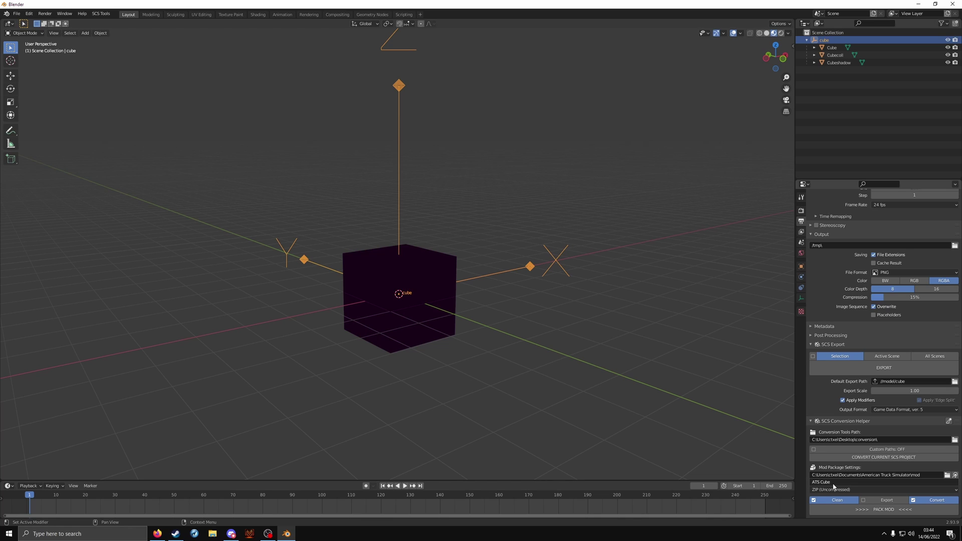
Choose ZIP (Uncompressed) as the packing method and pack the mod.
left_click(836, 490)
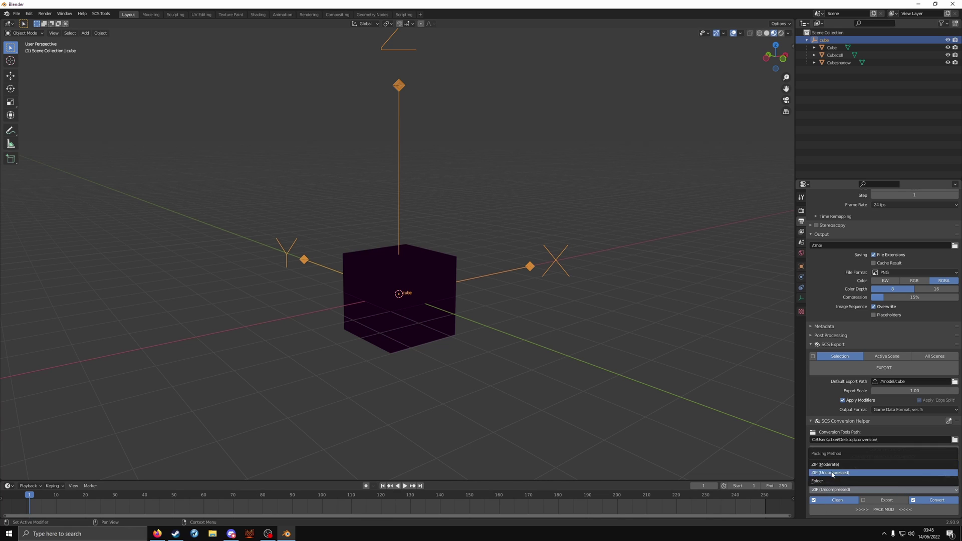
left_click(836, 473)
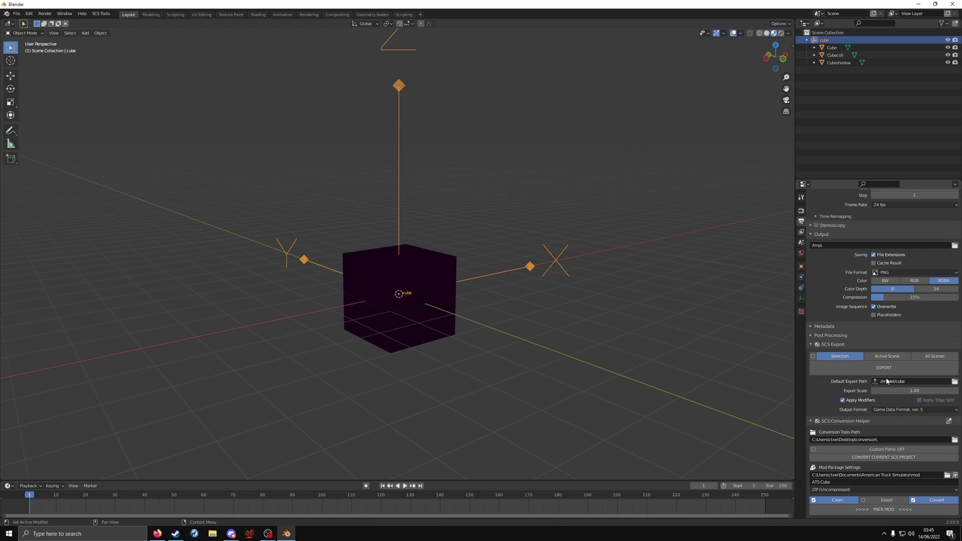
left_click(897, 509)
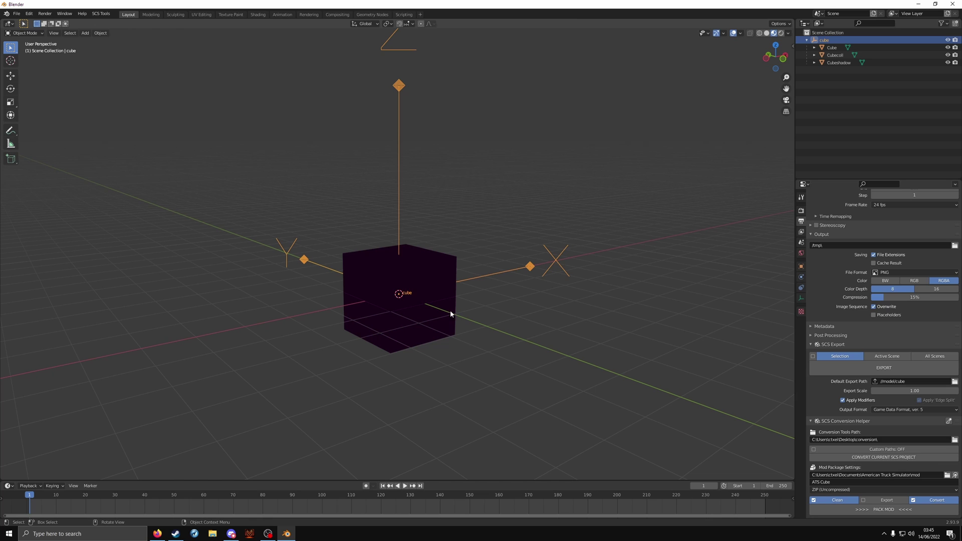
Switch to File Explorer and open ATS Cube.zip from the American Truck Simulator mod folder to check its contents.
left_click(961, 540)
left_click(213, 534)
left_click(545, 297)
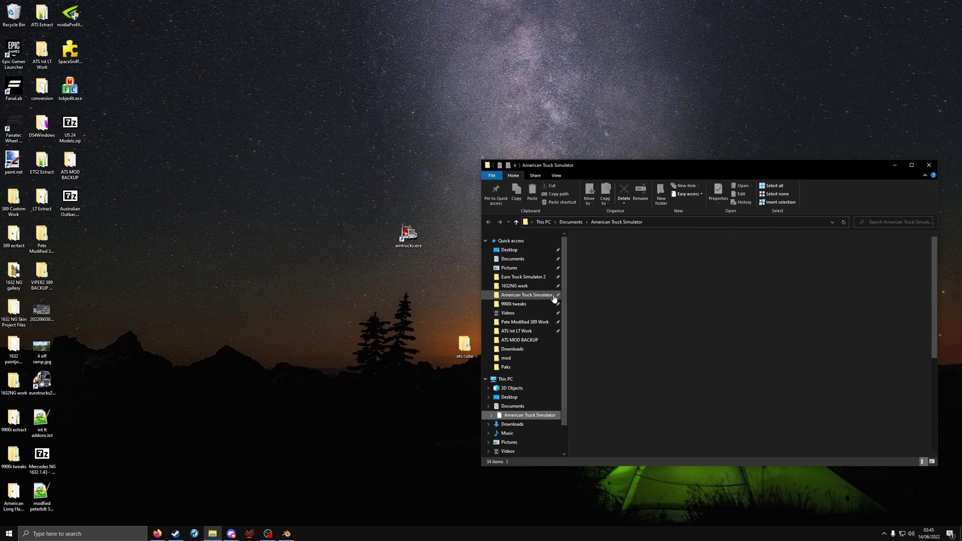
double_click(602, 259)
double_click(601, 237)
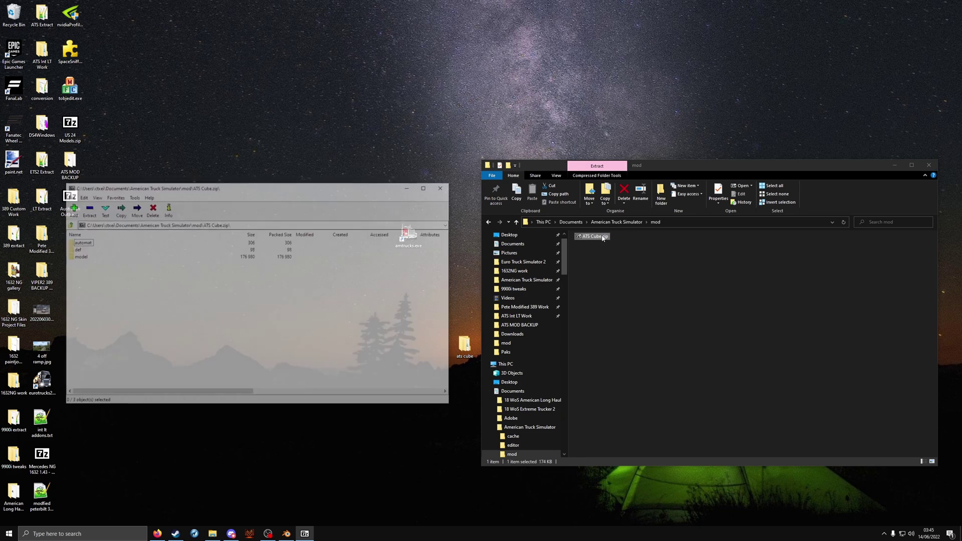
left_click_drag(243, 190, 675, 193)
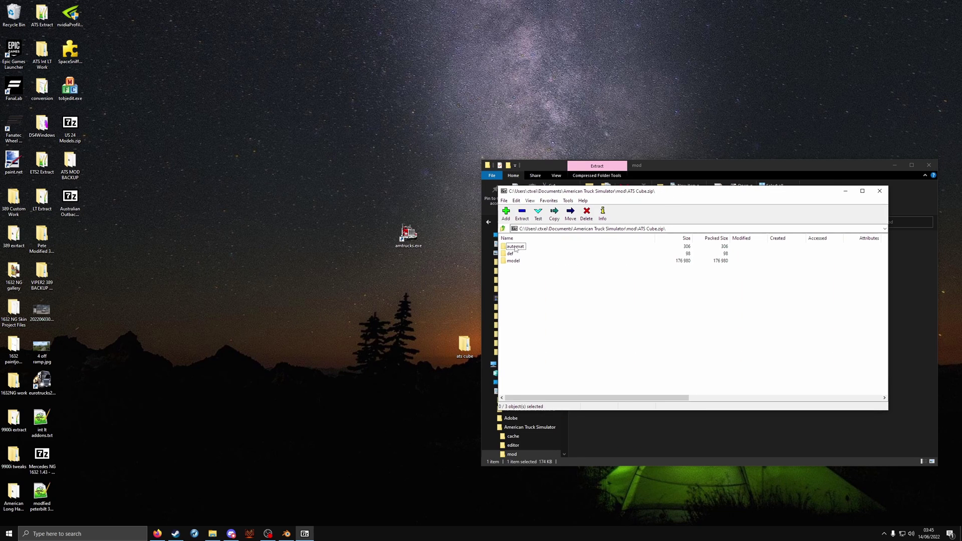
Check the model definition file in the archive's def folder for its model path and category, then close the text editor.
left_click(513, 246)
double_click(510, 253)
double_click(516, 247)
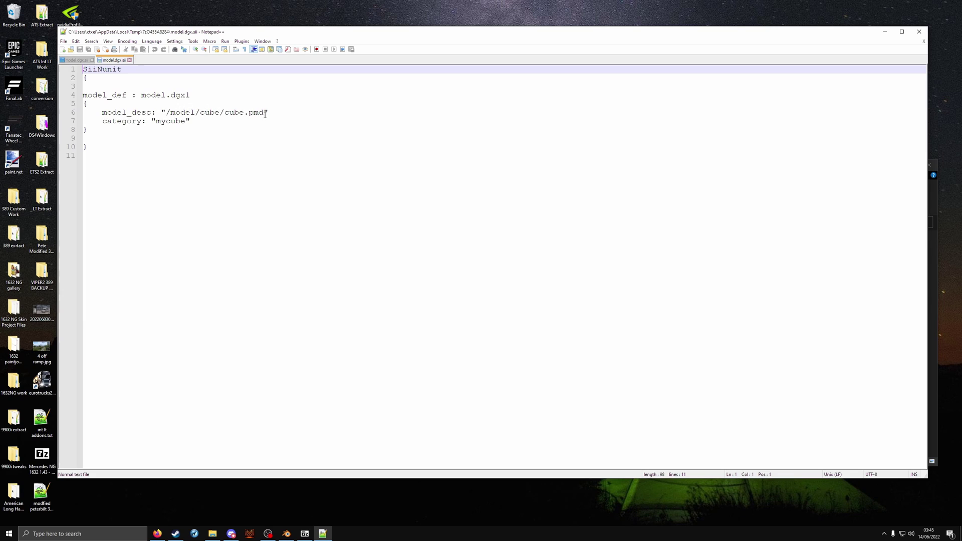
left_click(144, 121)
left_click(161, 94)
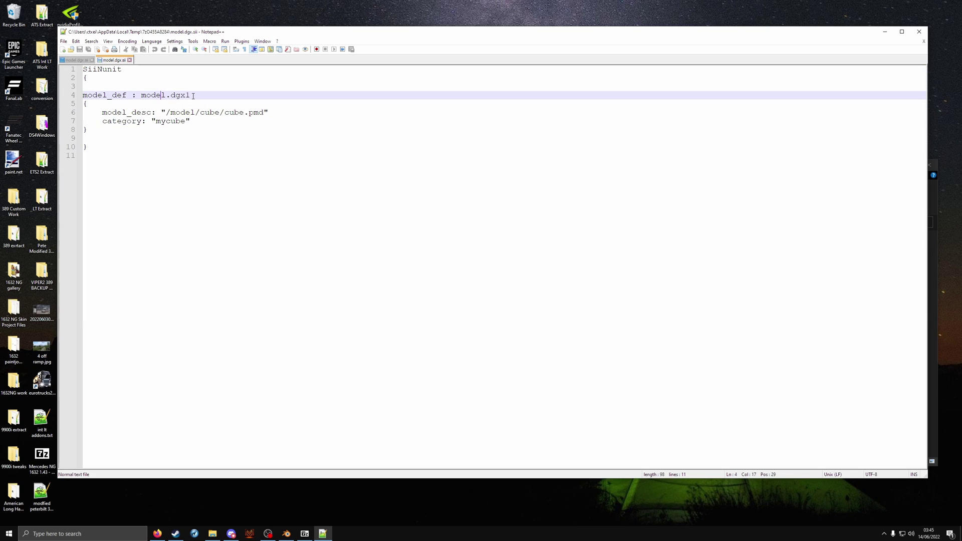
left_click(91, 59)
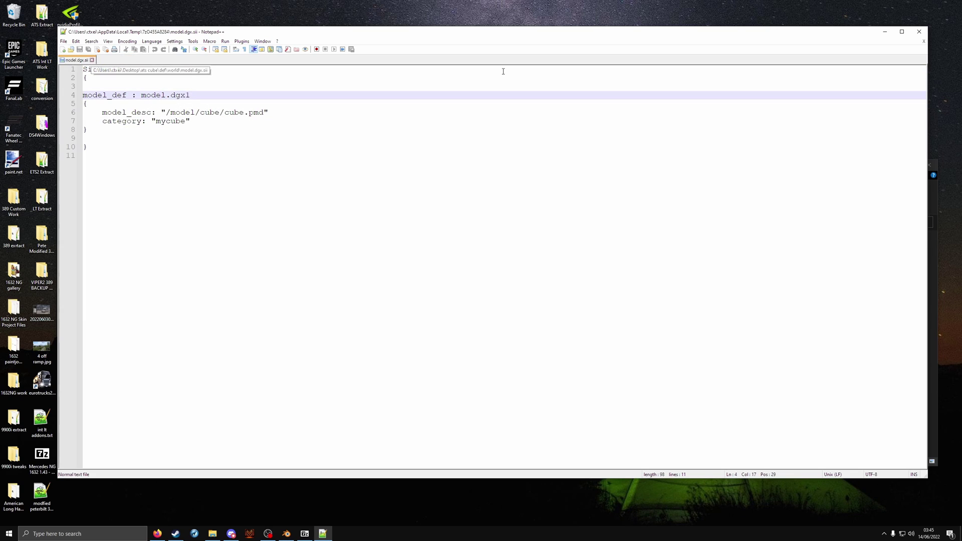
left_click(919, 32)
Check the archive's model/cube folder, including the texture path in cardboard.tobj and the cube.pmd and cube.pmg files.
left_click(504, 229)
double_click(513, 261)
double_click(514, 246)
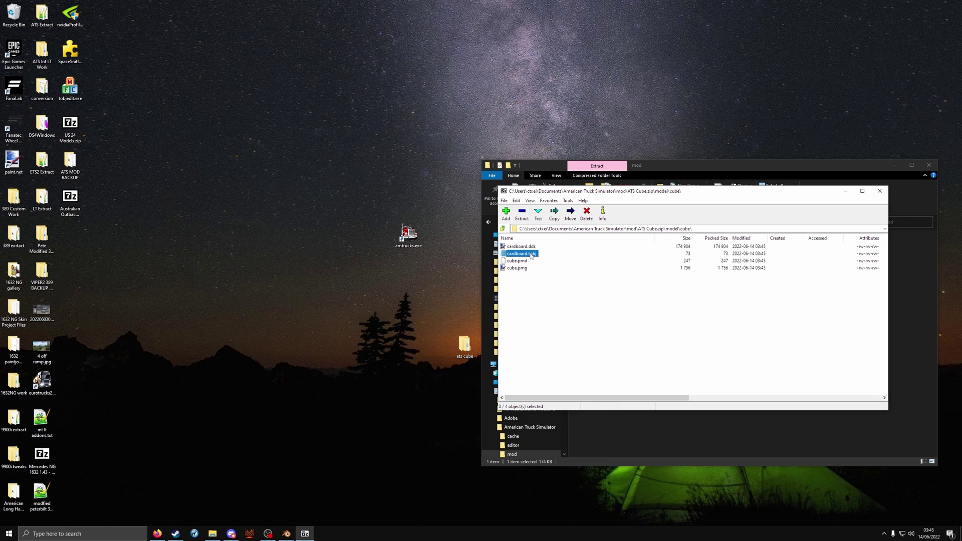
double_click(531, 253)
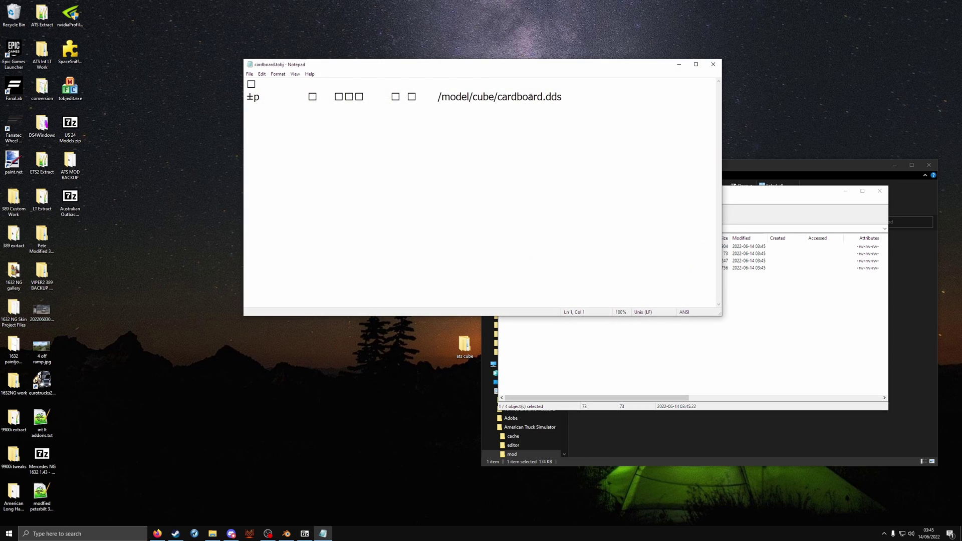
left_click(713, 64)
left_click(517, 260)
left_click(518, 269)
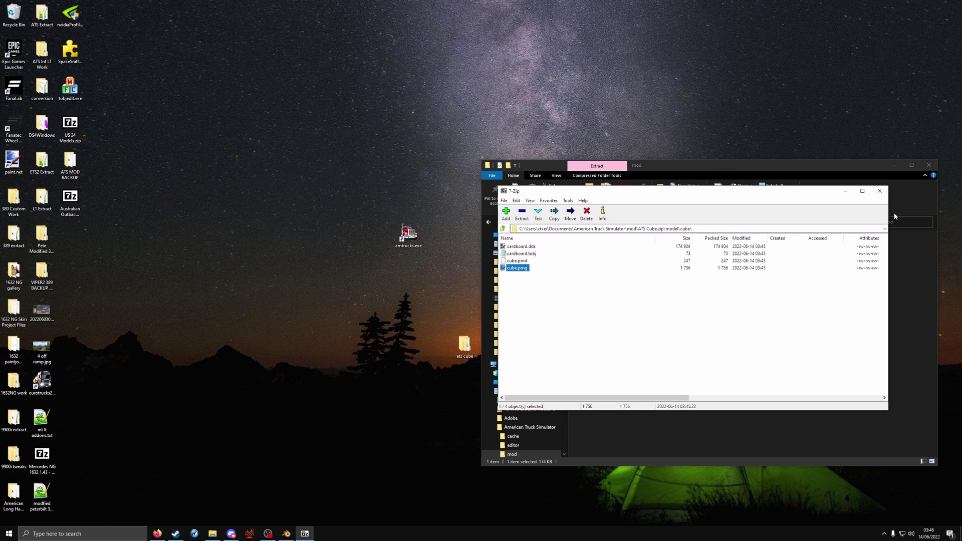
Close the archive and folder windows and launch American Truck Simulator as administrator, allowing its optional launch parameters.
left_click(880, 191)
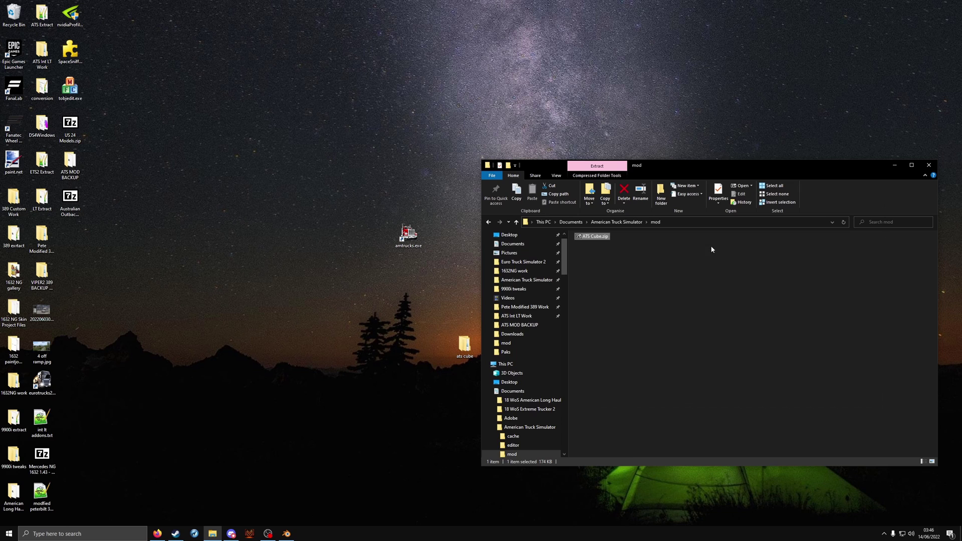
left_click(929, 165)
left_click(408, 233)
right_click(411, 232)
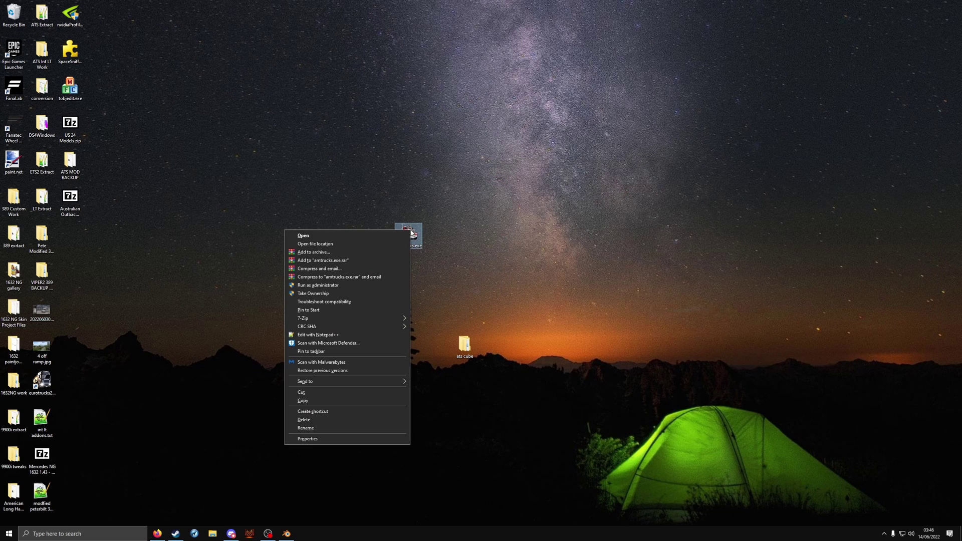
left_click(336, 285)
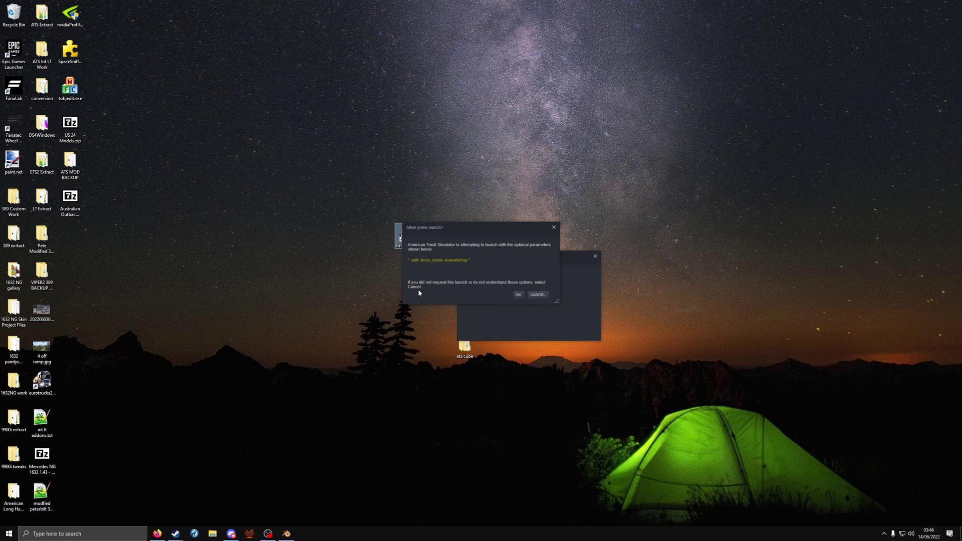
left_click(517, 295)
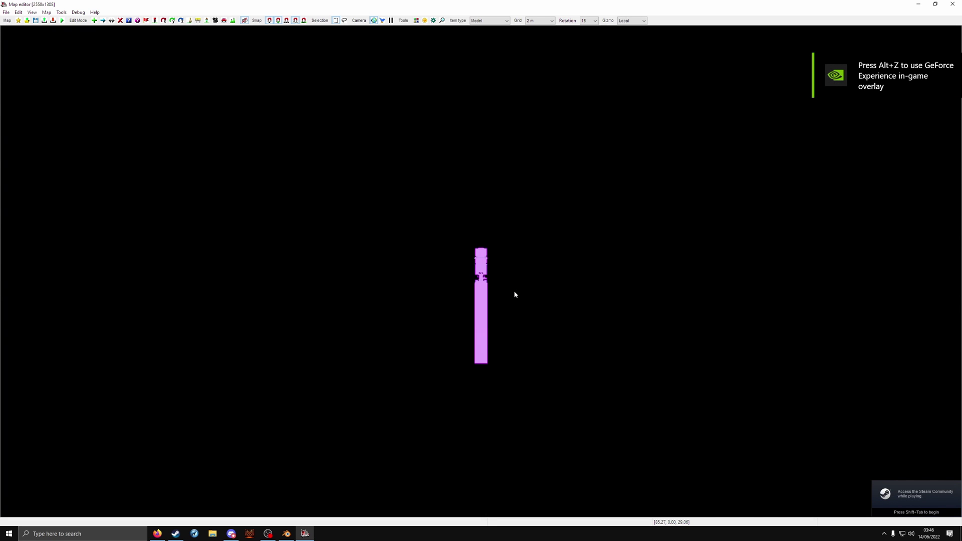
Place a straight road about 38 m long alongside the truck in the map editor.
left_click(487, 21)
left_click(476, 117)
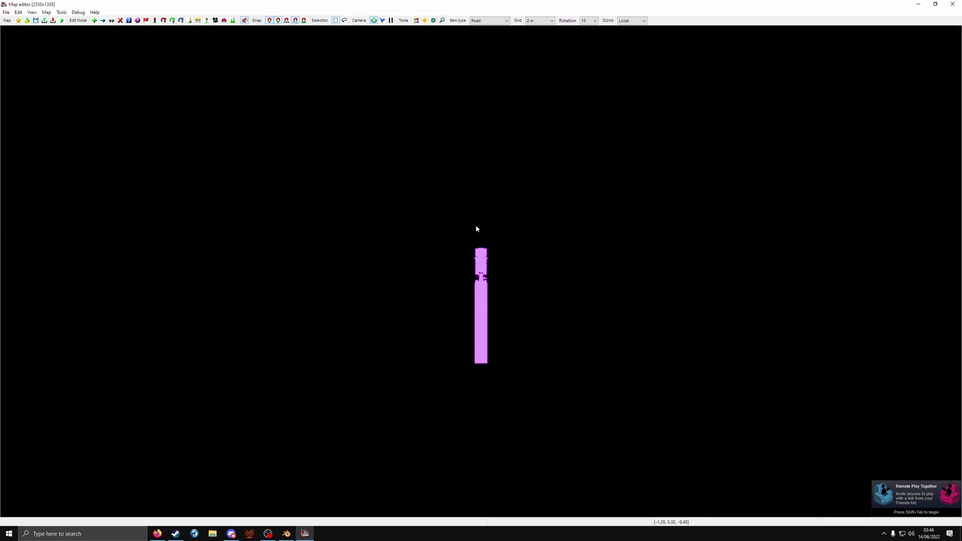
left_click(443, 365)
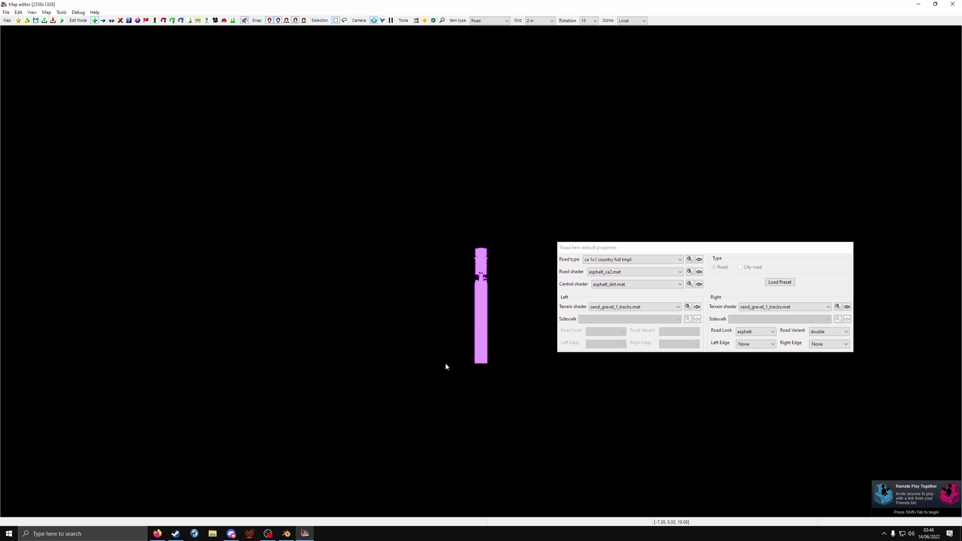
left_click(460, 89)
key("Escape")
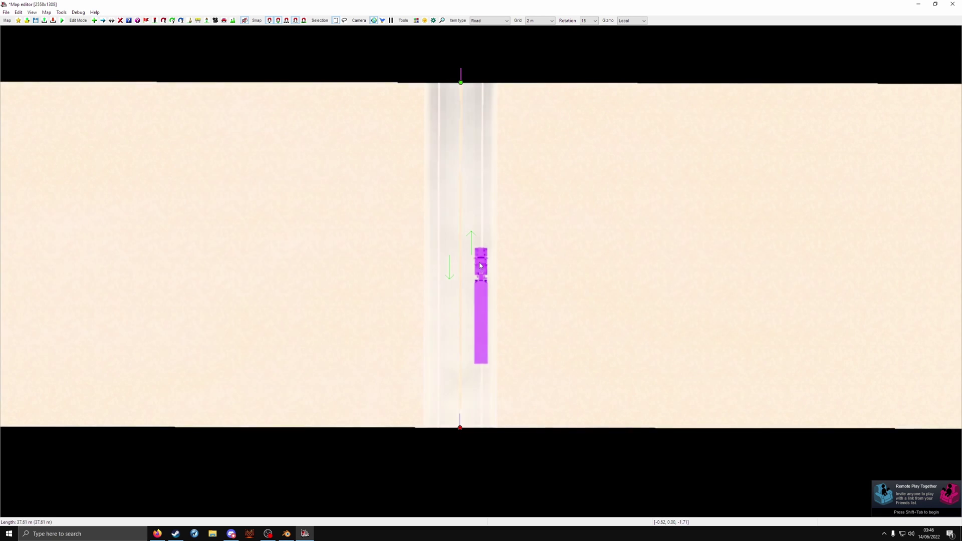
In a perspective view of the road, place the cube/cube.pmd model at scale 1 on the lane opposite the truck.
key("p")
key("KP_5")
key("KP_5")
key("KP_4")
right_click_drag(481, 270, 481, 270)
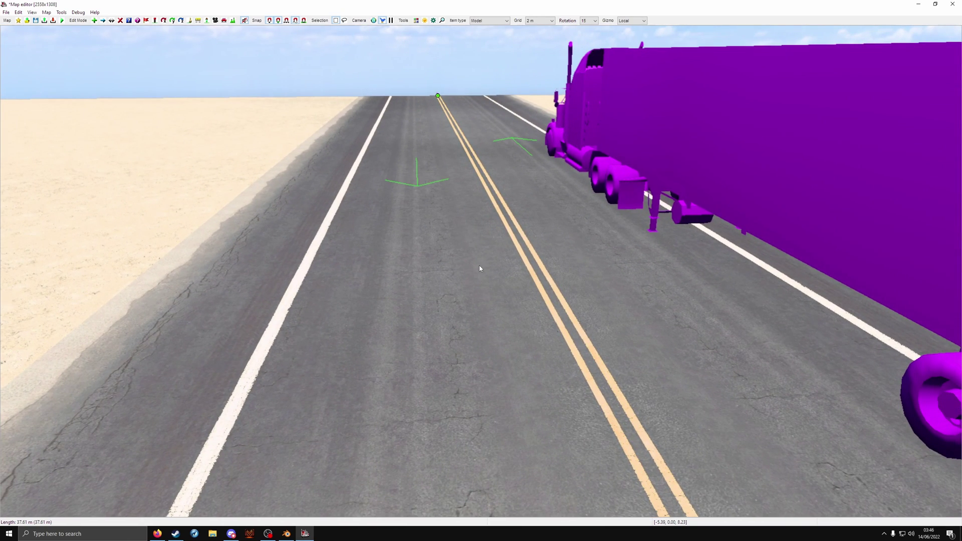
left_click(507, 21)
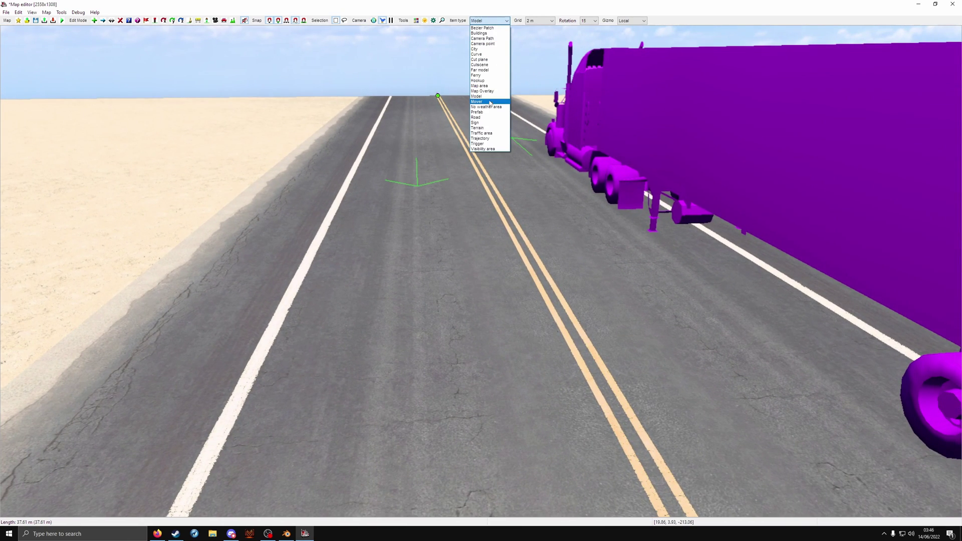
left_click(477, 96)
left_click(405, 234)
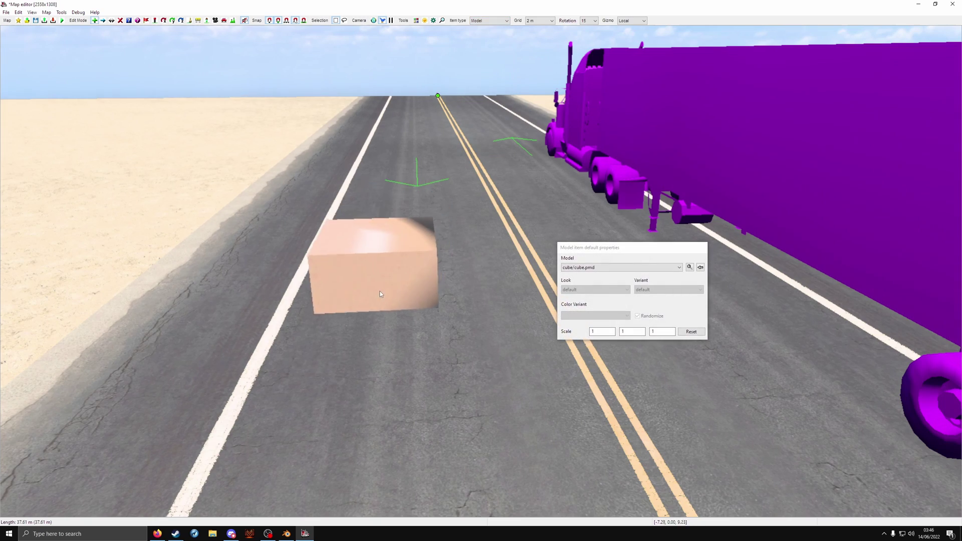
left_click(381, 302)
Examine the placed cube's texture, shading and shadow on the road from close up and different angles.
right_click_drag(381, 301, 381, 301)
key("KP_8")
key("KP_6")
key("KP_8")
key("KP_8")
right_click_drag(481, 267, 481, 266)
key("KP_5")
right_click_drag(470, 316, 470, 316)
right_click_drag(491, 281, 491, 282)
Close the map editor, saving the modified map, and switch back to Blender.
left_click(952, 4)
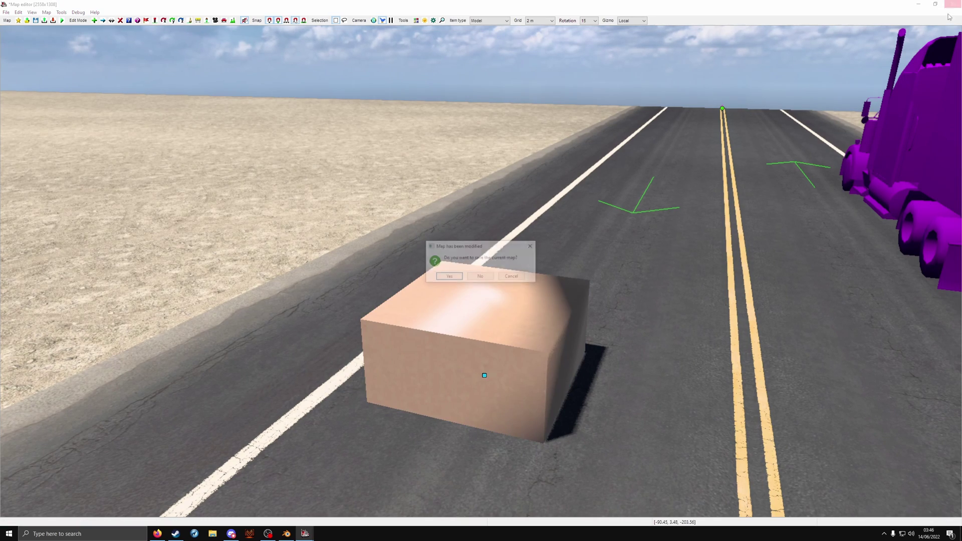
left_click(448, 276)
left_click(287, 533)
right_click(286, 533)
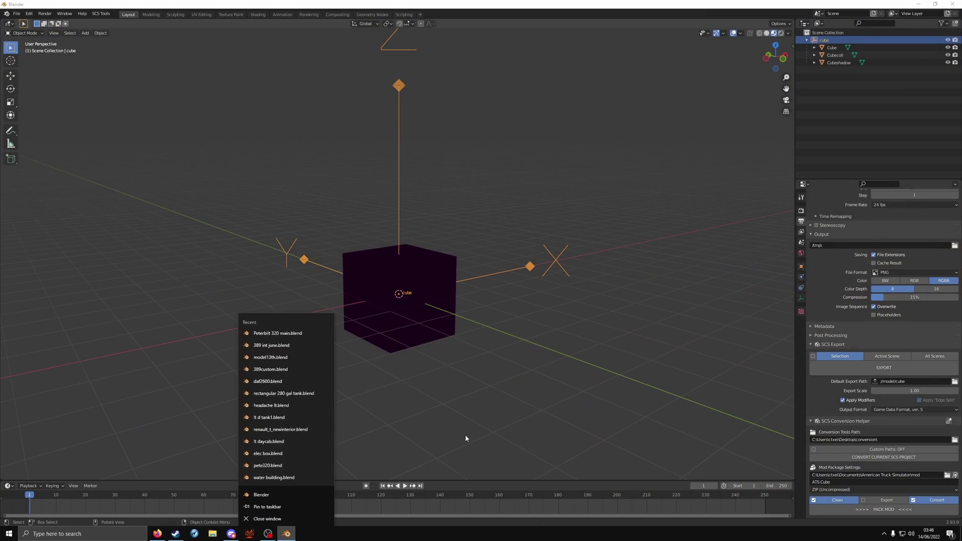
left_click(448, 341)
Hide Cubeshadow and Cubecoll and select the textured Cube for a closer look.
left_click(948, 62)
left_click(948, 55)
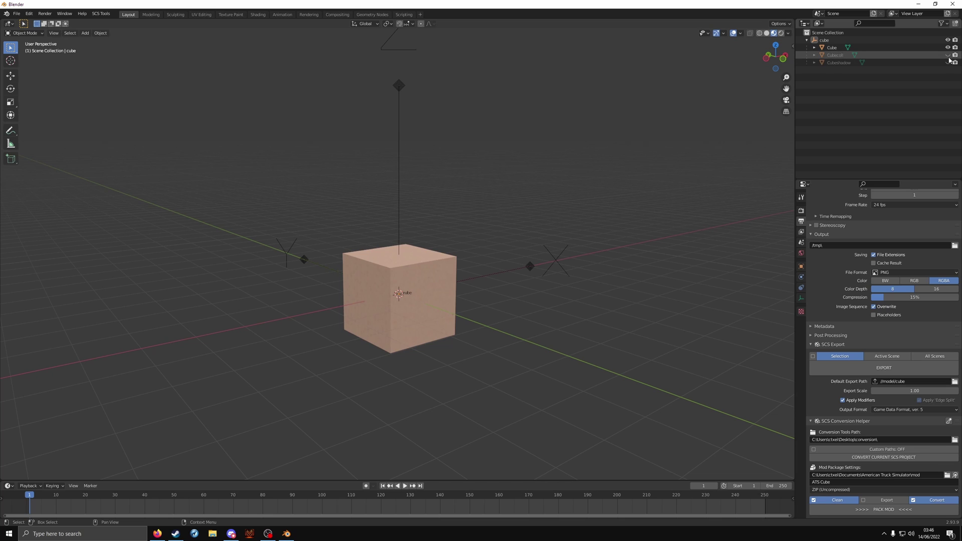
left_click(832, 47)
scroll(426, 328, "up", 5)
middle_click_drag(425, 327, 436, 311)
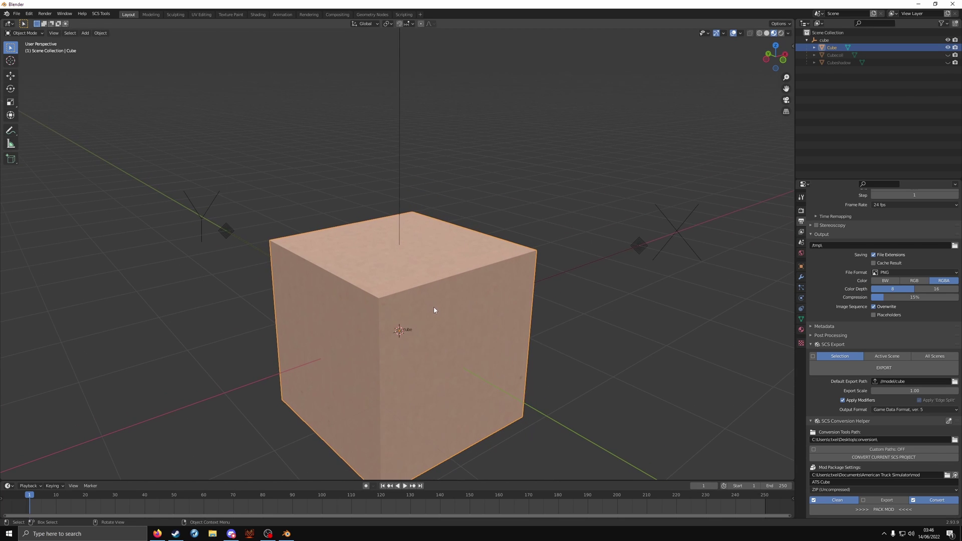
Shade the Cube smooth and enable Auto Smooth at 30° for its normals.
right_click(479, 285)
left_click(479, 286)
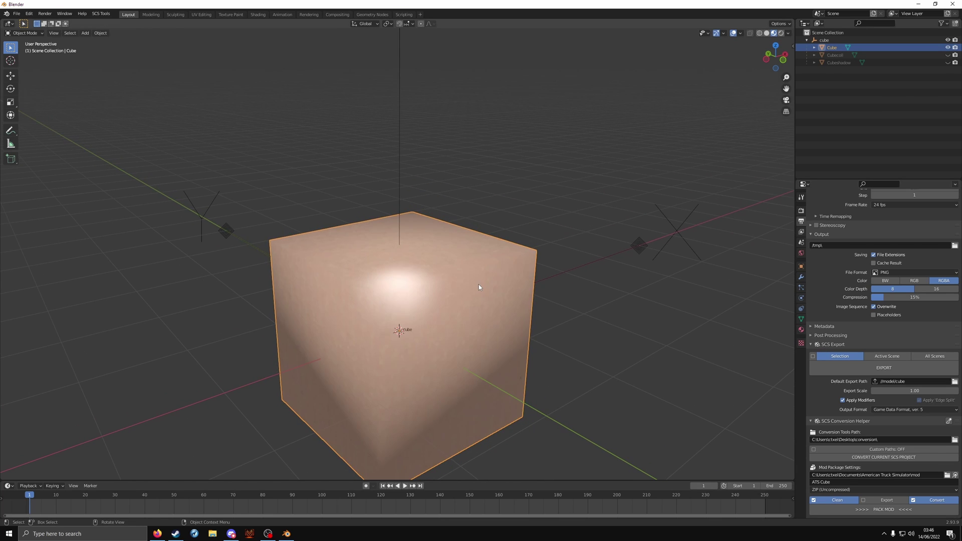
middle_click_drag(428, 306, 501, 313)
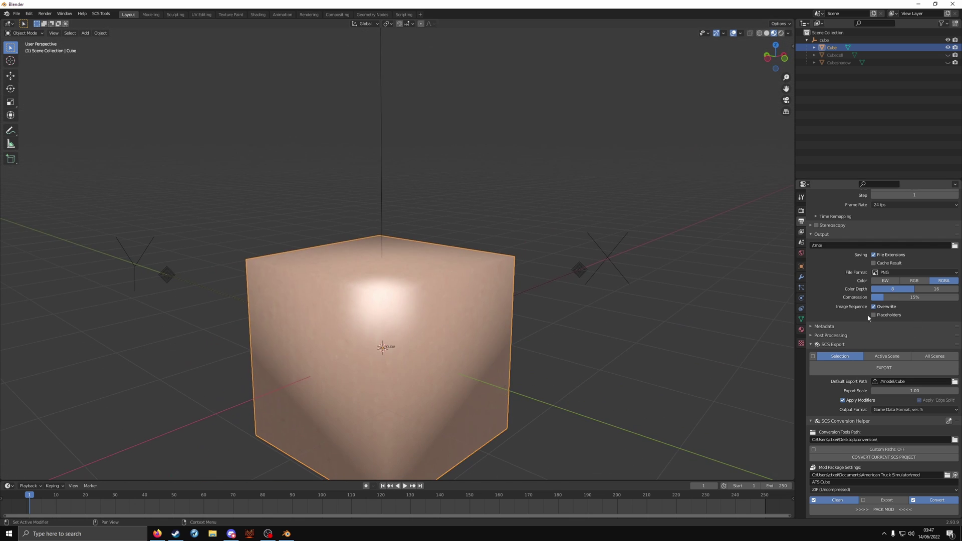
left_click(801, 319)
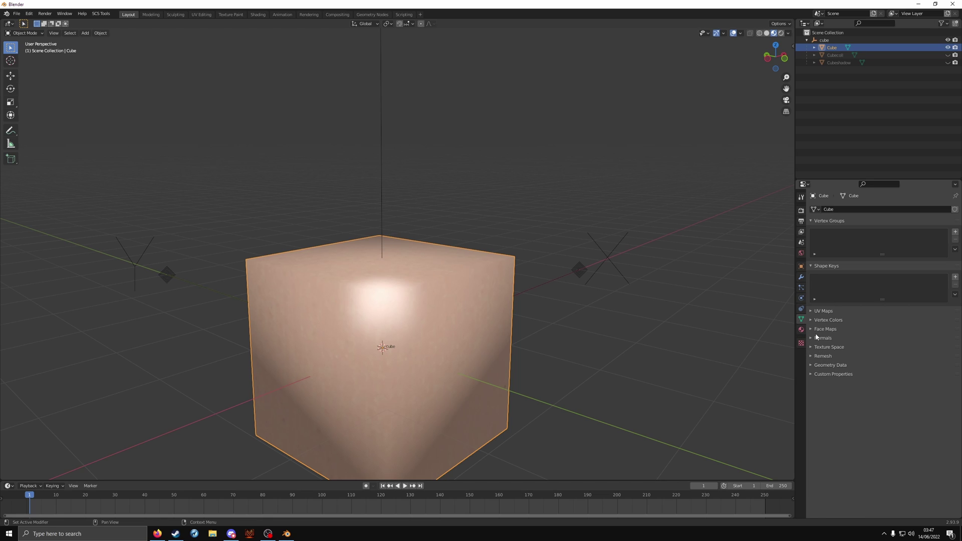
left_click(815, 339)
left_click(871, 349)
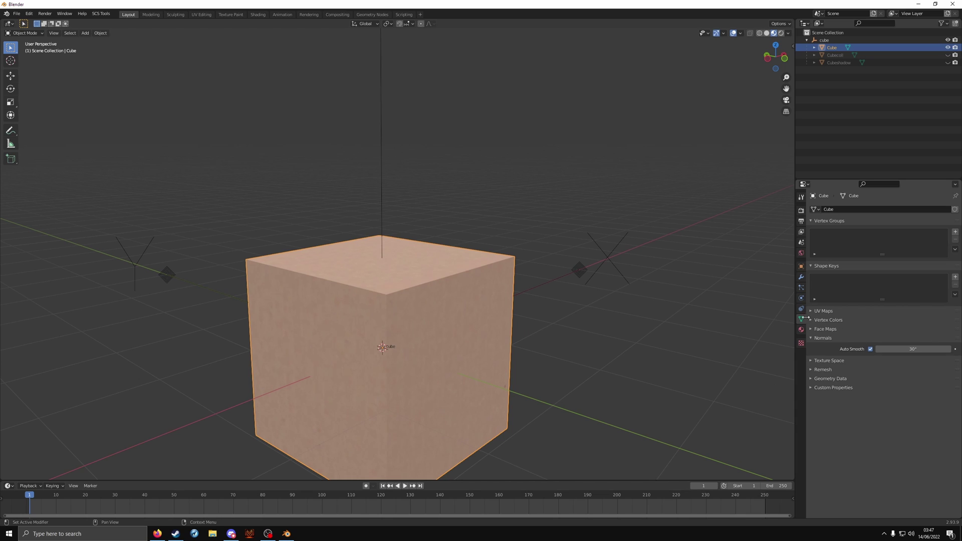
Add an Edge Split modifier at a 30° edge angle with Sharp Edges to the Cube and apply it.
left_click(801, 277)
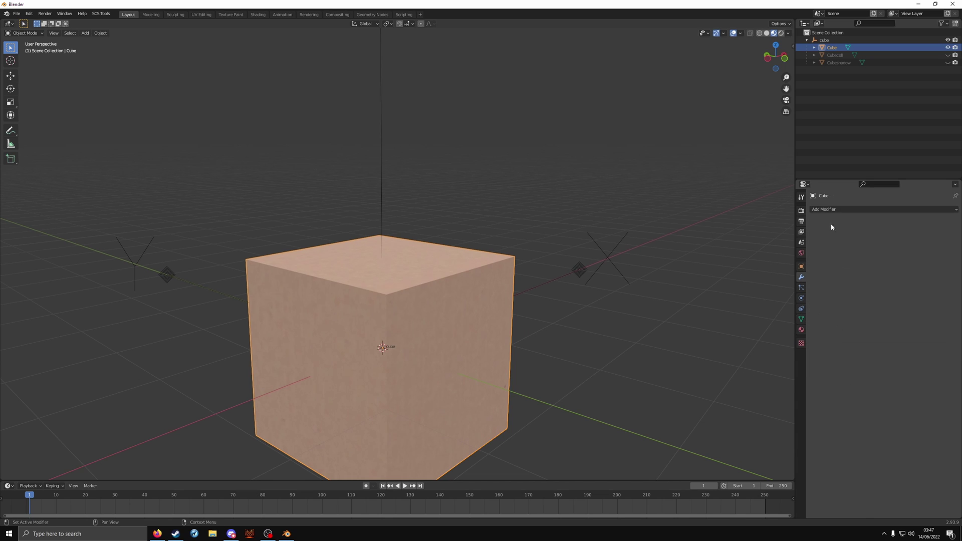
left_click(850, 208)
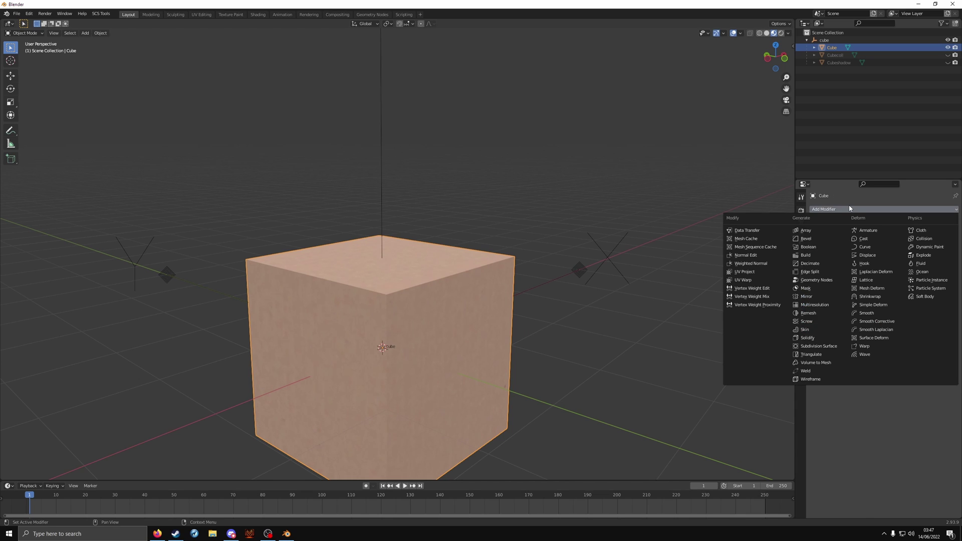
left_click(832, 272)
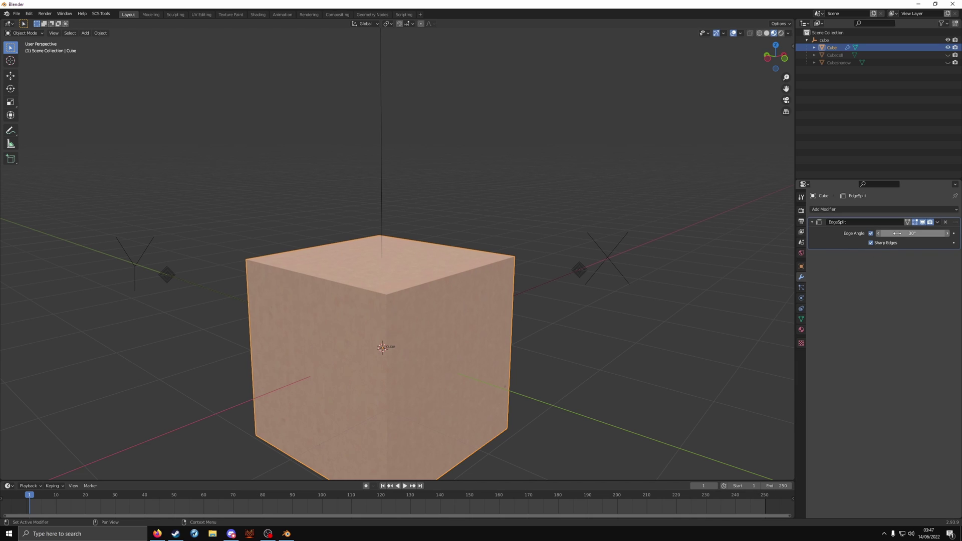
left_click(938, 224)
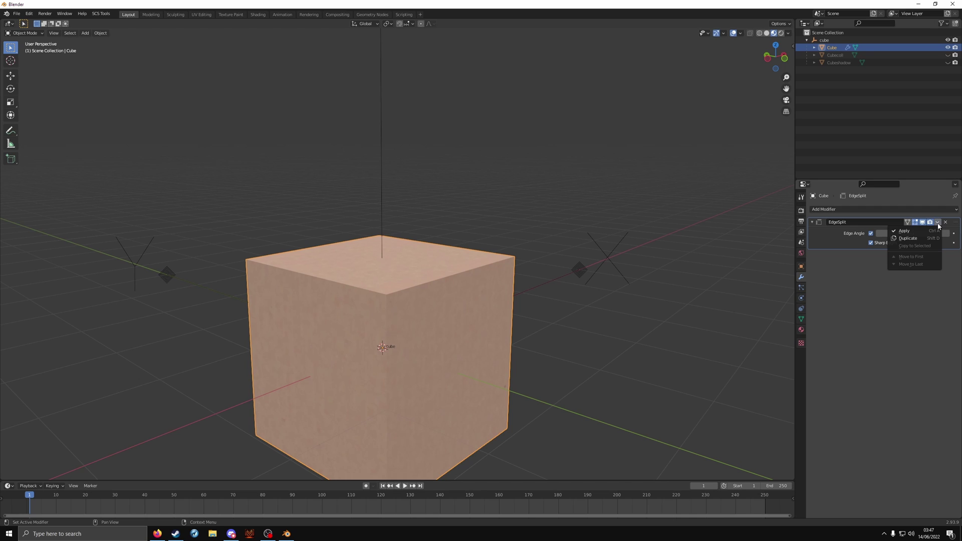
left_click(913, 232)
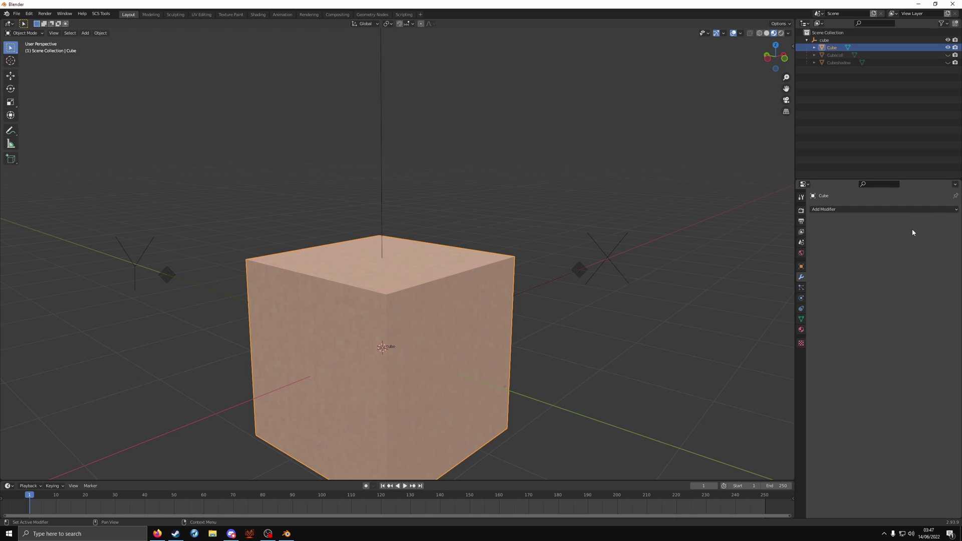
Make Cubecoll and Cubeshadow visible again alongside Cube, then select the root object cube.
left_click(948, 62)
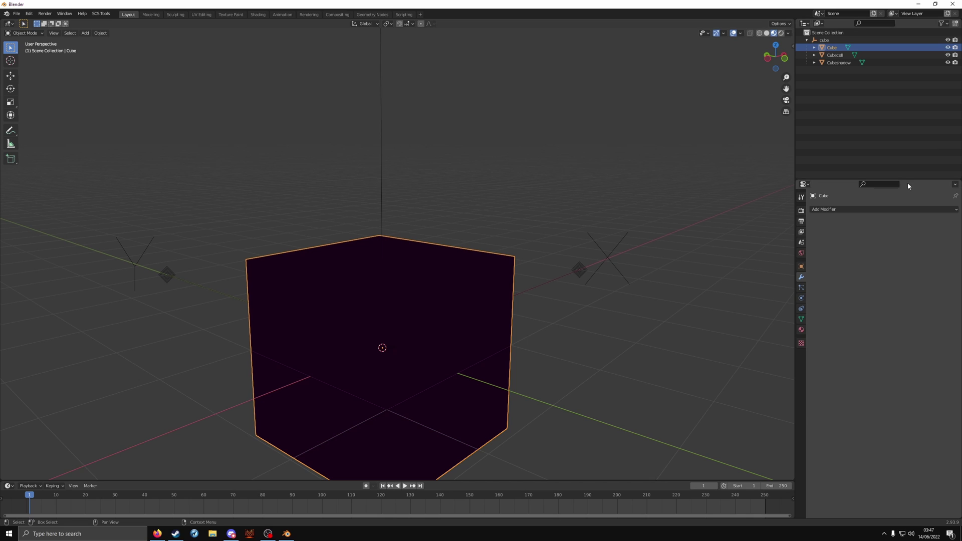
left_click_drag(948, 47, 948, 63)
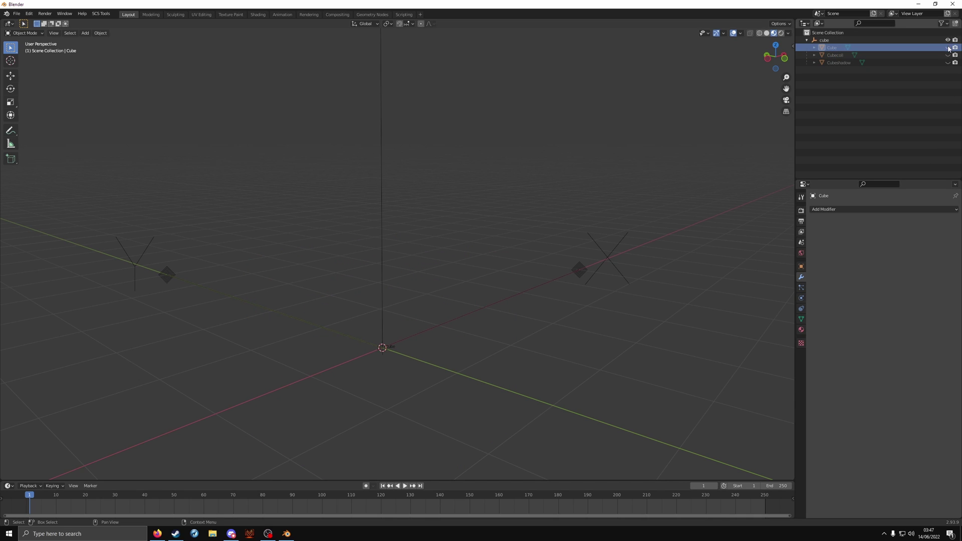
left_click(947, 47)
left_click(947, 54)
left_click(948, 55)
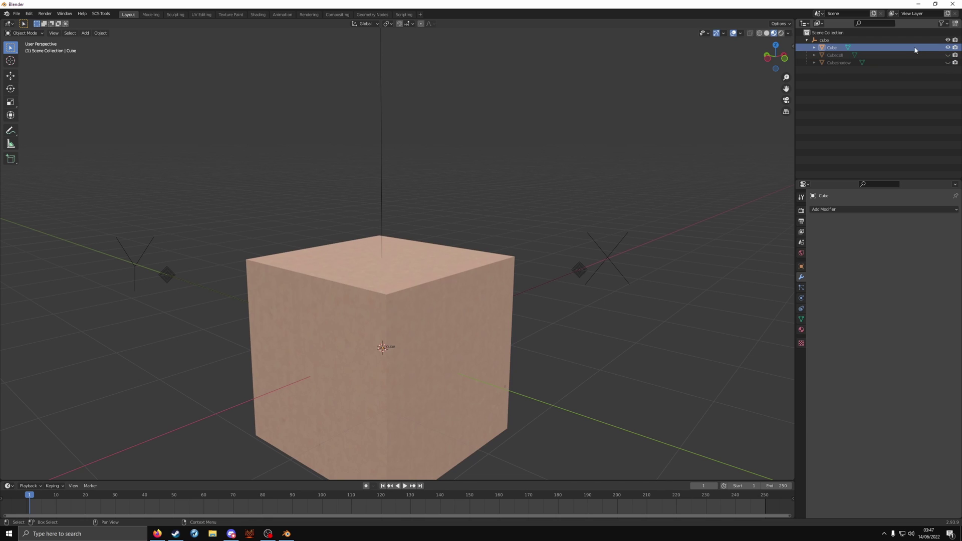
left_click_drag(947, 54, 948, 62)
left_click(847, 40)
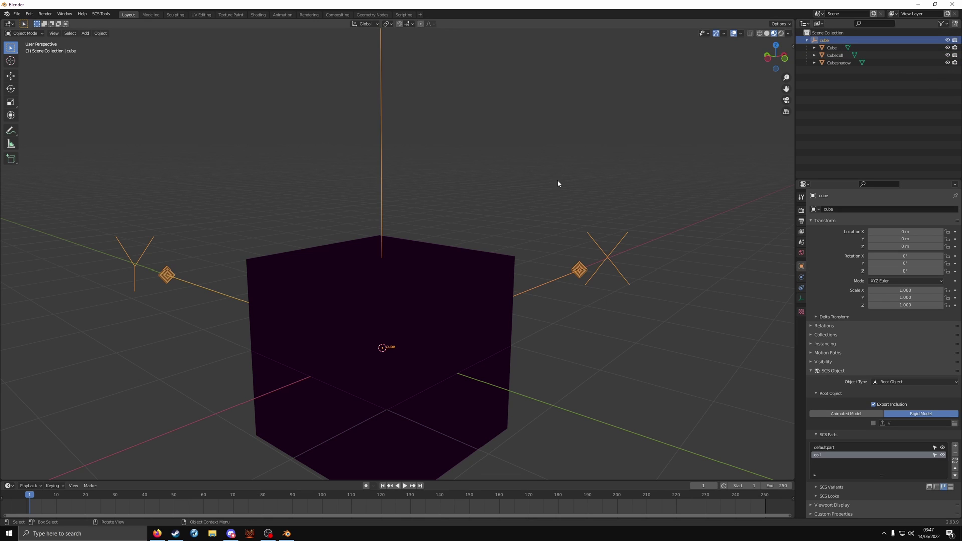
Export the selected root object with SCS Export and pack the ATS Cube mod with Clean and Convert enabled.
scroll(613, 149, "down", 5)
left_click(802, 221)
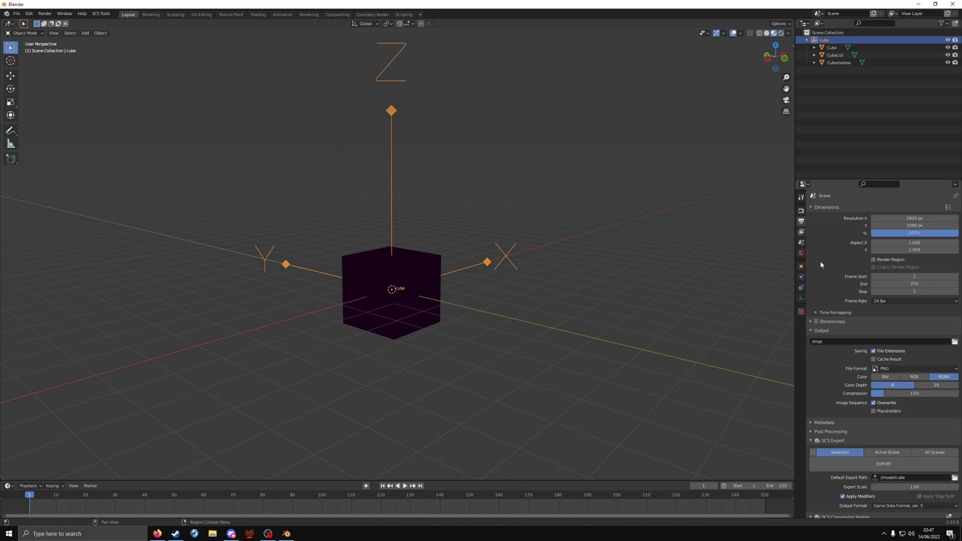
left_click(884, 464)
scroll(895, 434, "down", 5)
left_click(890, 514)
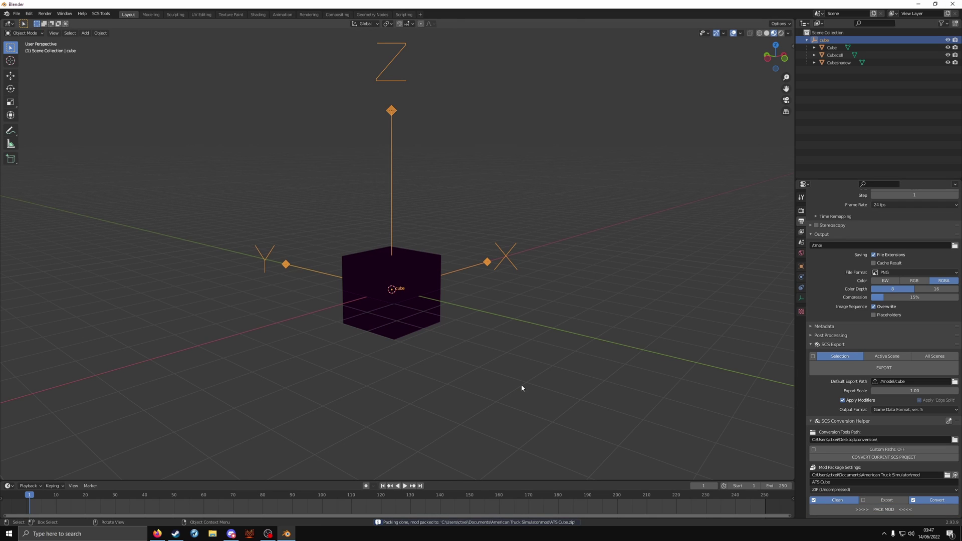
Go to the desktop and launch the map editor from the amtrucks.exe shortcut.
left_click(961, 537)
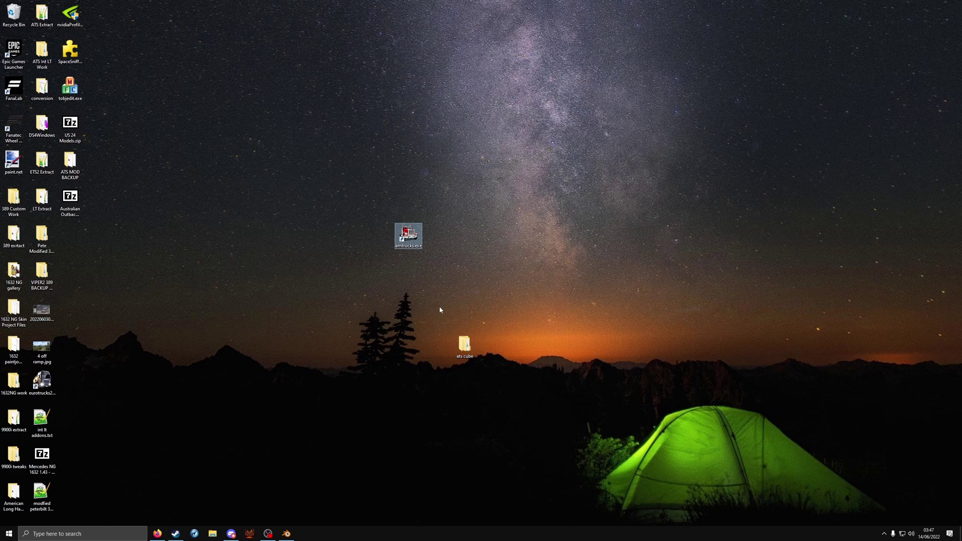
right_click(409, 234)
left_click(337, 281)
left_click(519, 293)
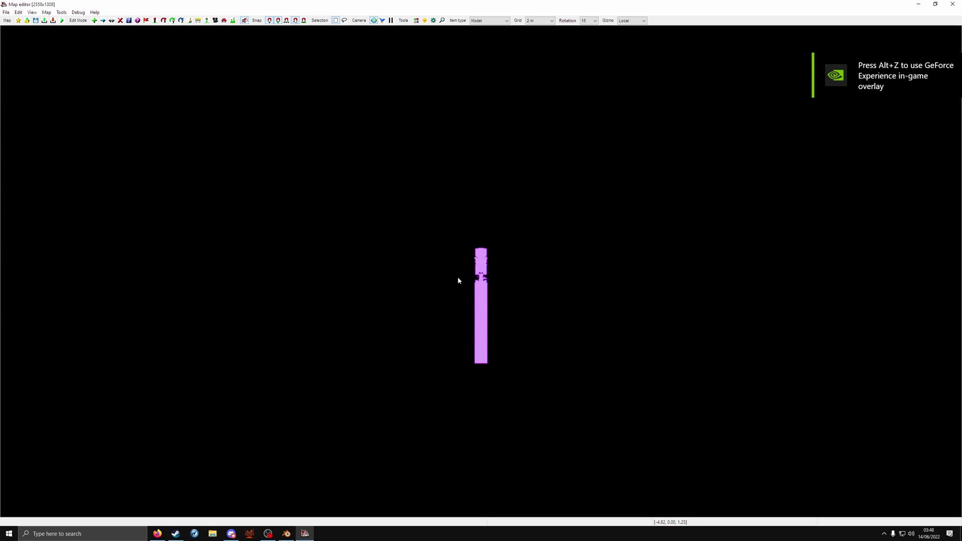
Set the item type to Road and draw a straight two-lane road segment running lengthwise beside the truck.
left_click(489, 21)
left_click(484, 34)
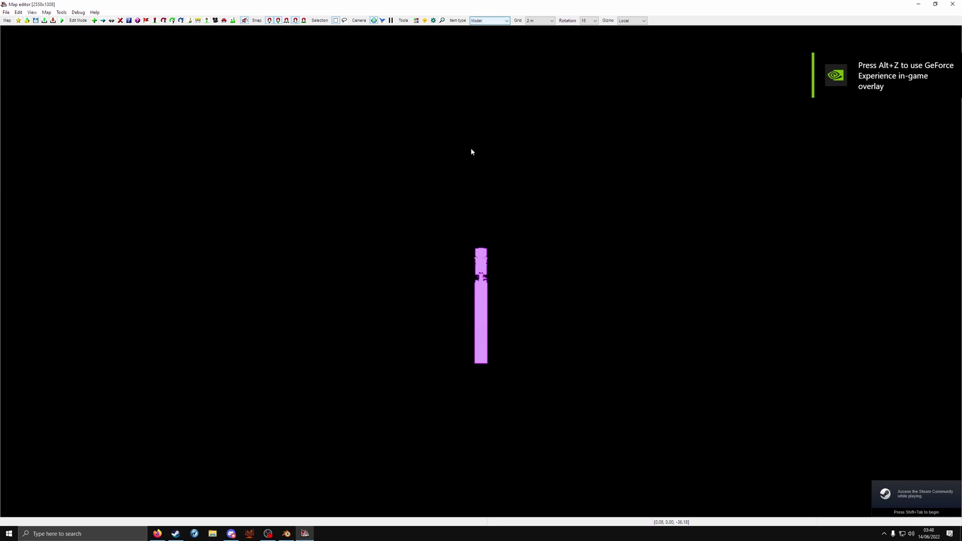
left_click(305, 533)
left_click(305, 534)
key("r")
left_click(428, 430)
left_click(442, 89)
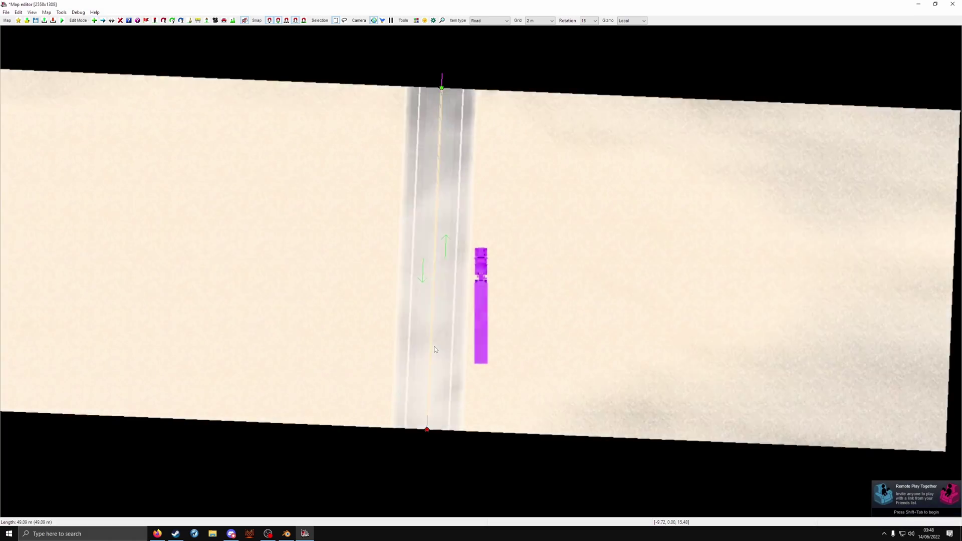
In a perspective view of the new road, place the cube/cube.pmd model at scale 1 on the lane farther from the truck.
key("f")
key("KP_5")
key("KP_4")
key("f")
key("f")
key("f")
key("f")
key("KP_5")
key("KP_4")
key("m")
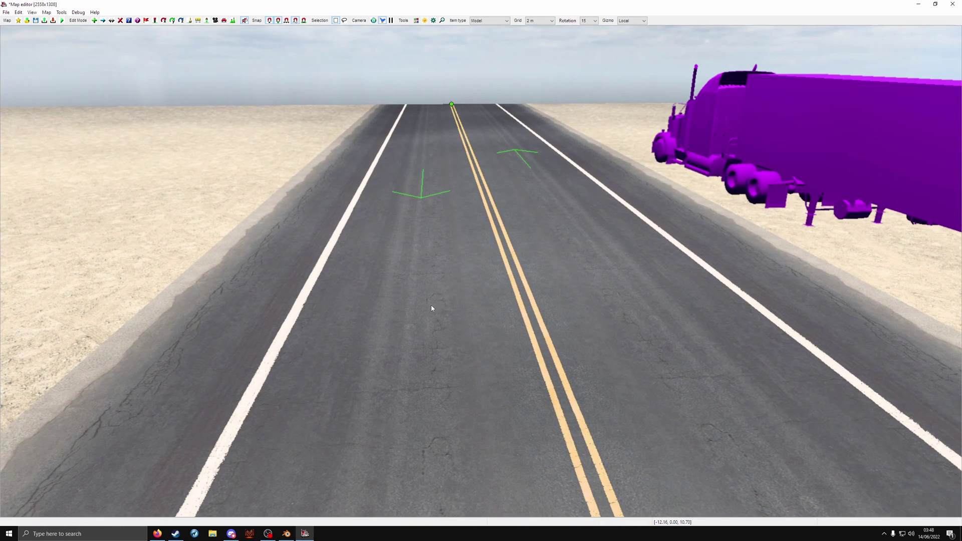
key("Insert")
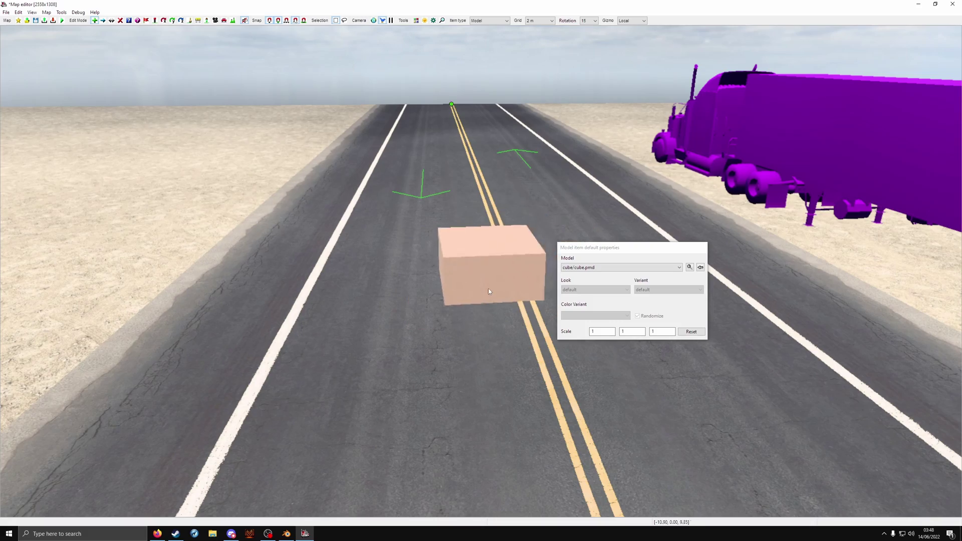
left_click(409, 285)
right_click(473, 326)
Examine the placed cube up close and raise it vertically so its full height stands on the road.
key("KP_6")
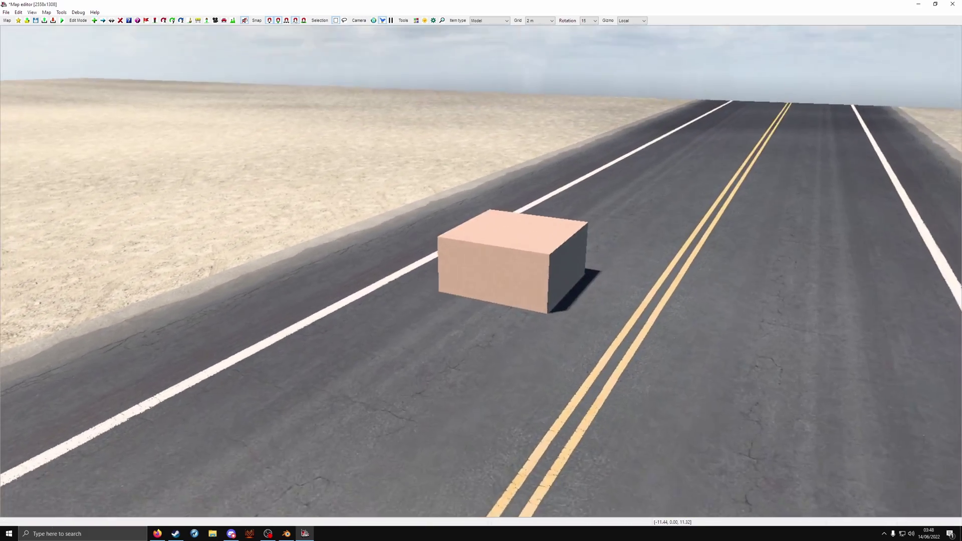
key("KP_8")
key("KP_6")
key("KP_5")
key("KP_8")
key("KP_5")
right_click(487, 270)
key("m")
left_click(449, 287)
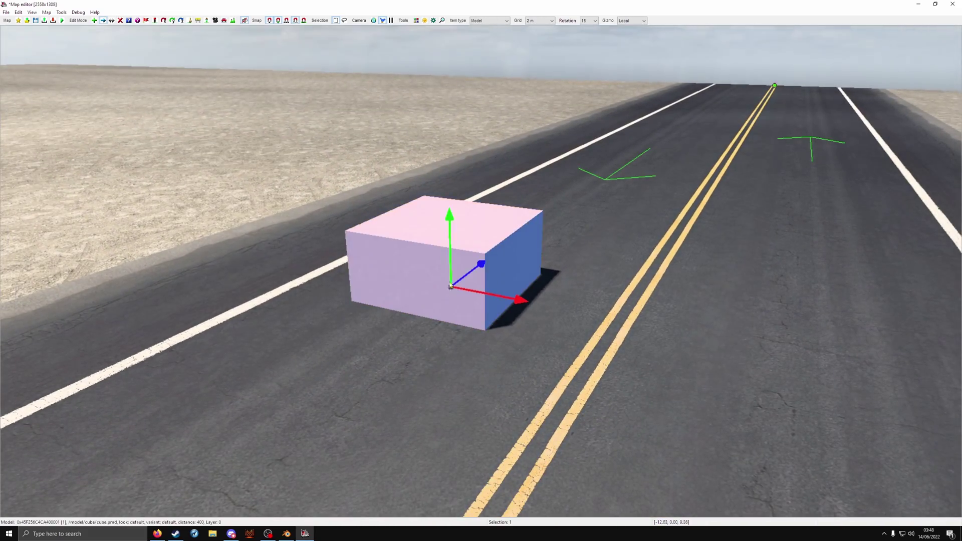
left_click_drag(453, 253, 450, 189)
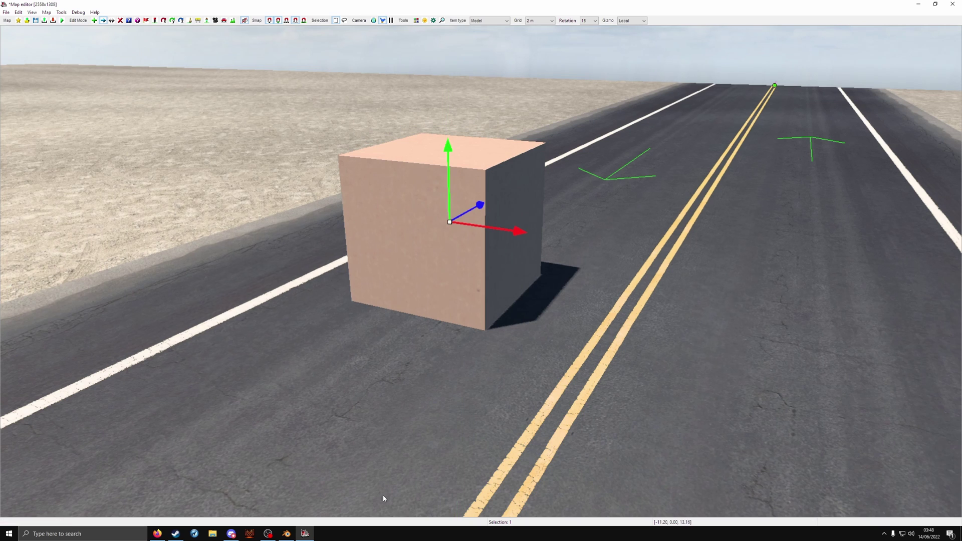
Switch to Blender and, in a left view, try a Z location of 0.5 m for Cubecoll before setting it to 1 m.
left_click(286, 534)
left_click(767, 59)
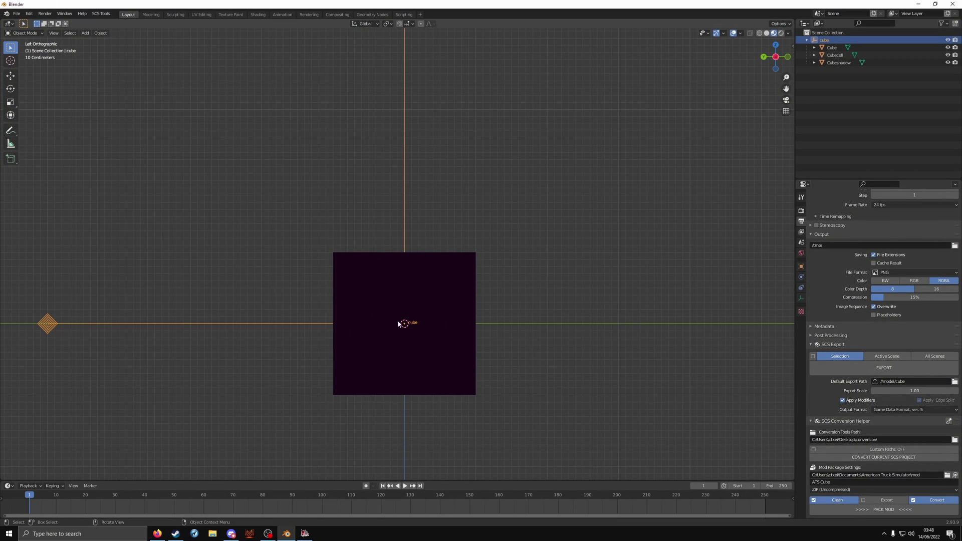
scroll(307, 328, "down", 2)
left_click(416, 296)
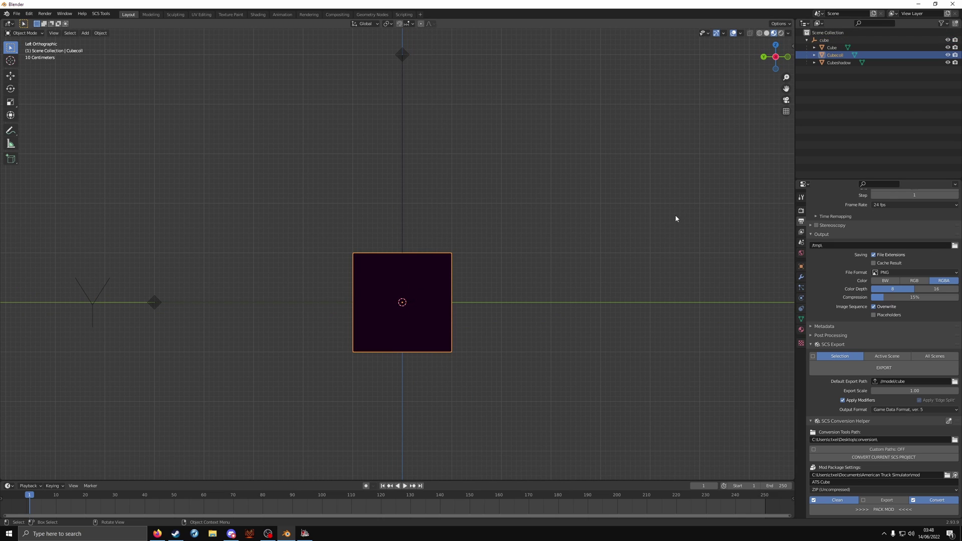
key("n")
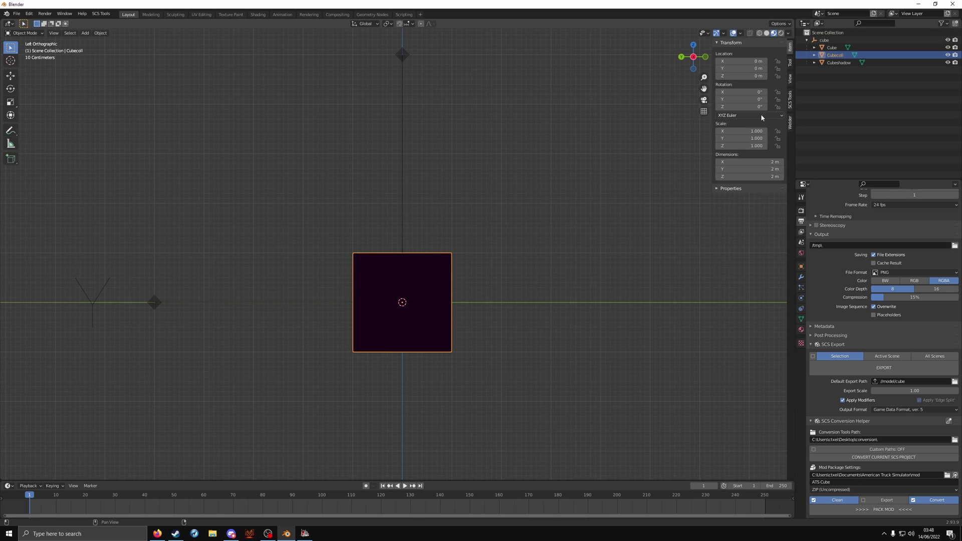
left_click(751, 76)
type("0.5")
key("Return")
left_click(750, 75)
type("1")
key("Return")
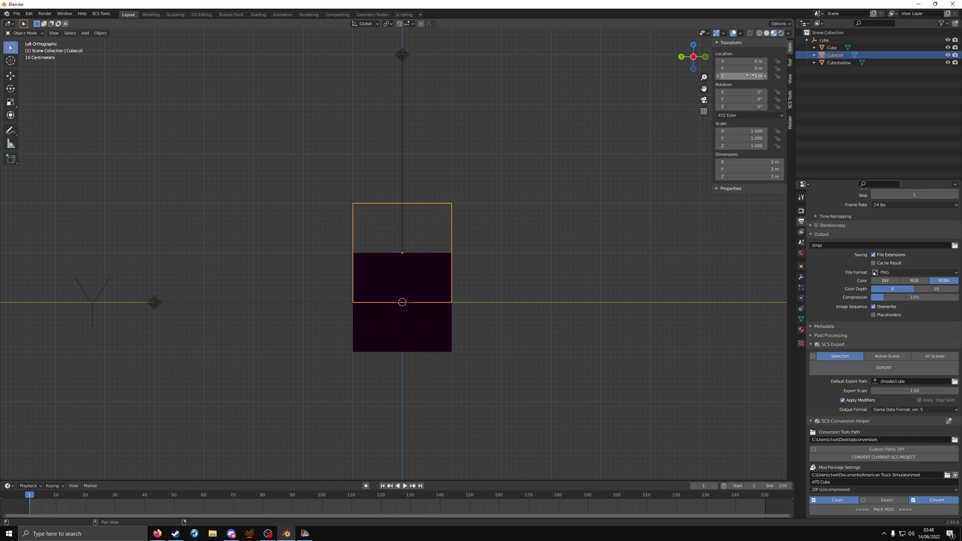
Set the Z location of Cubeshadow and Cube to 1 m.
left_click(441, 298)
left_click(748, 75)
type("1")
key("Return")
left_click(443, 301)
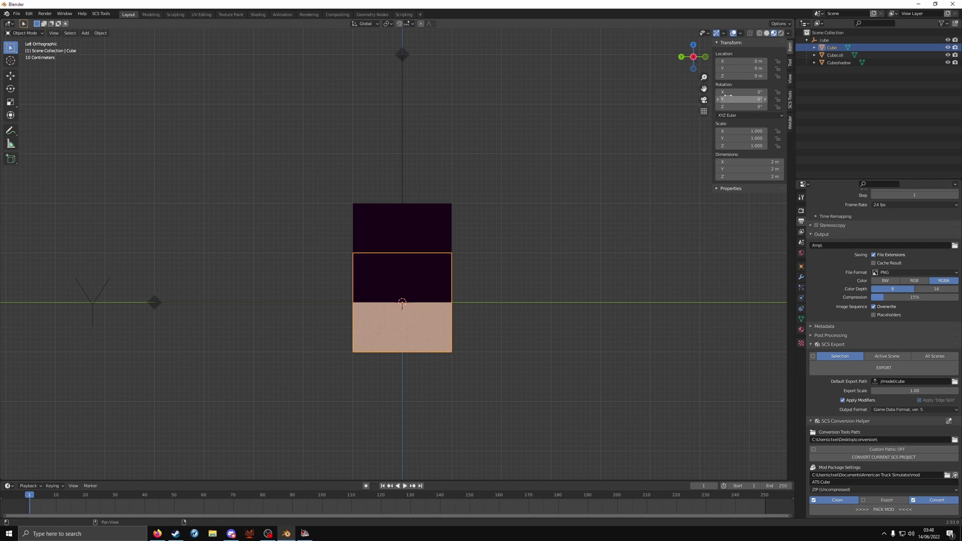
left_click(748, 76)
type("1")
key("Return")
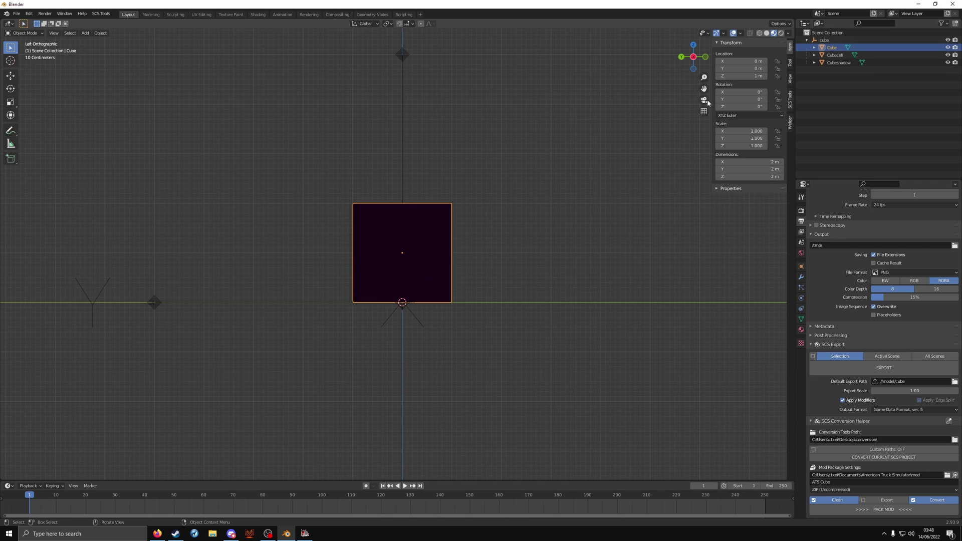
Apply the object transform of Cube, Cubecoll and Cubeshadow, then check their base against the root object in a left view.
left_click(869, 63, "shift")
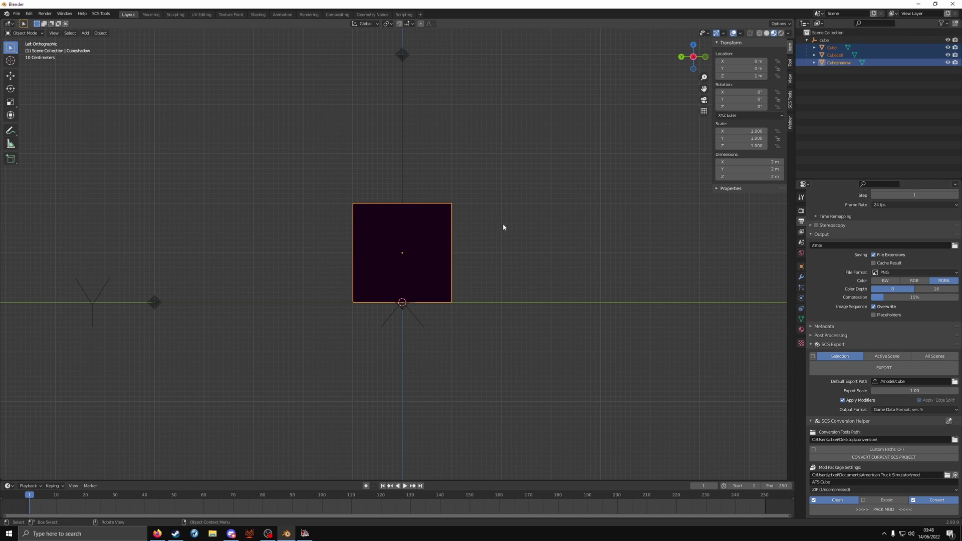
key("ctrl+a")
left_click(541, 231)
middle_click_drag(541, 234, 413, 232)
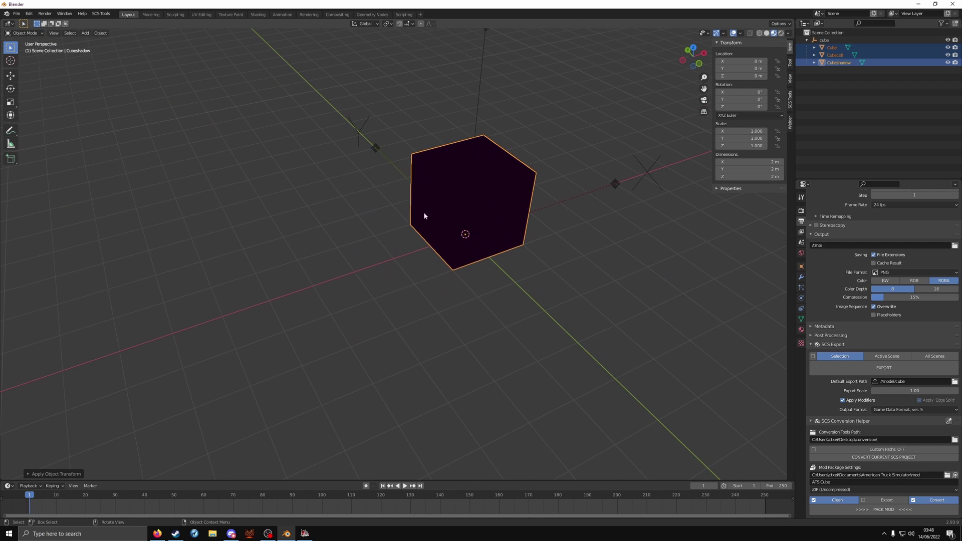
left_click(487, 111)
middle_click_drag(464, 193, 523, 163)
left_click(434, 149)
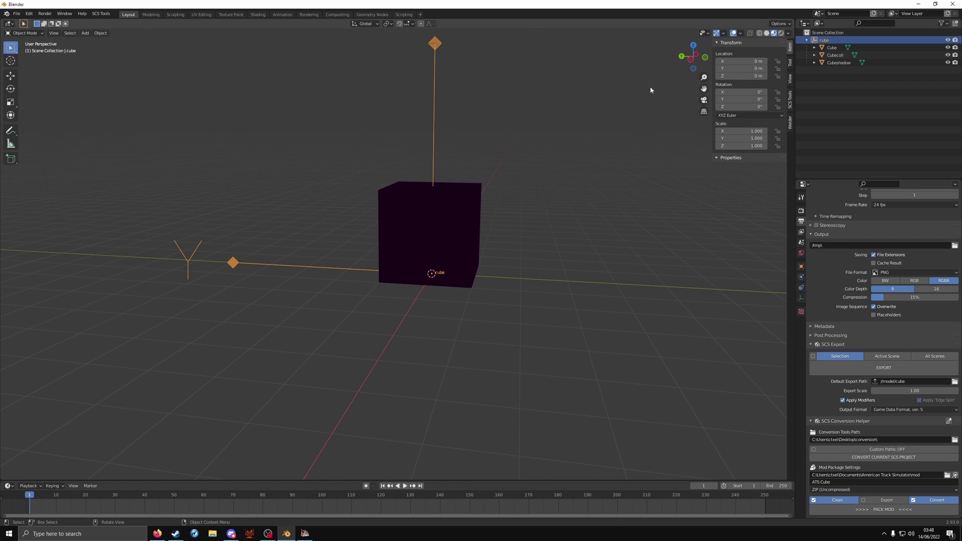
left_click(688, 66)
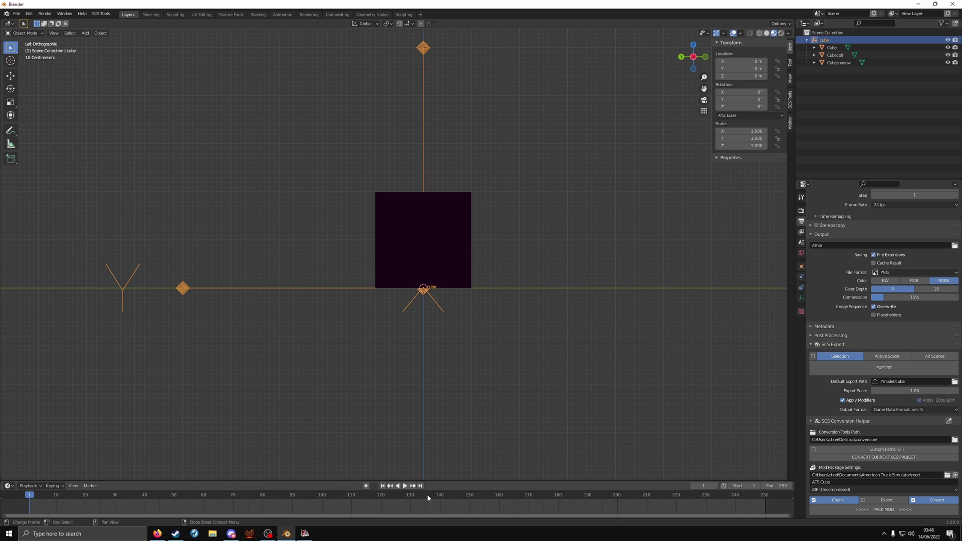
Switch back to the map editor and deselect the placed cube on the road.
key("alt+Tab")
right_click_drag(500, 247, 489, 272)
left_click(565, 243)
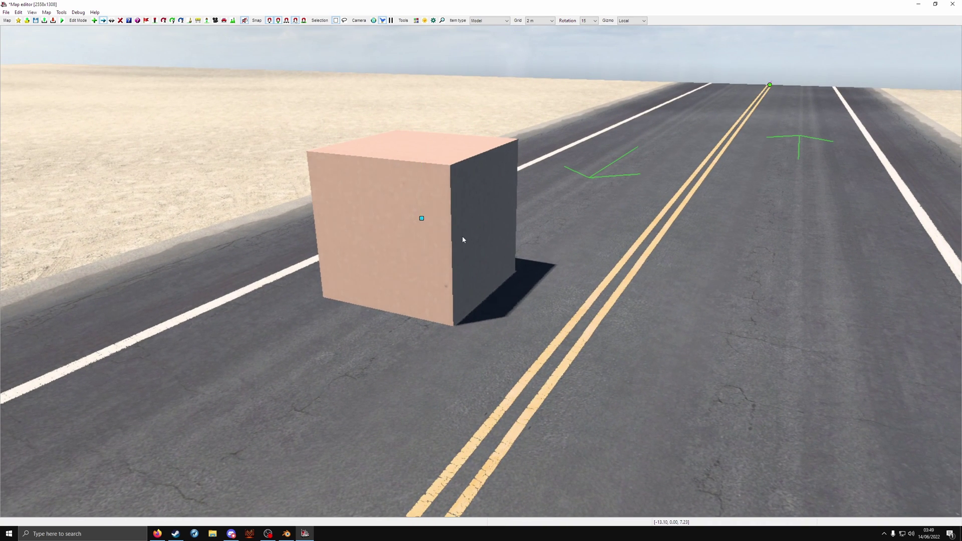
Rotate the placed cube slightly and, in an overhead view, move it farther up the left lane, past the lane direction arrows.
key("r")
left_click(434, 245)
left_click_drag(435, 245, 418, 227)
key("o")
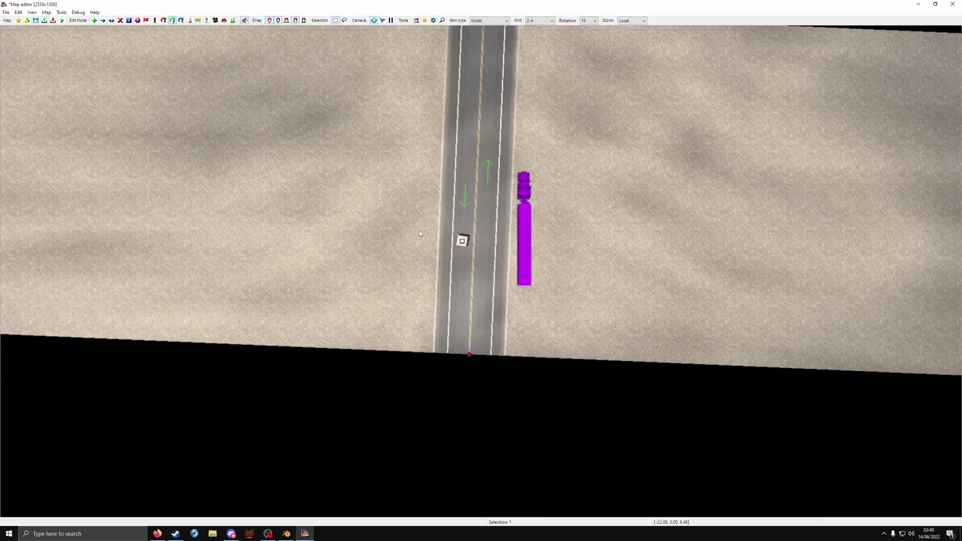
right_click_drag(418, 227, 426, 265)
key("m")
left_click_drag(463, 284, 479, 177)
Place the truck's start position in the left lane behind the cube, facing it.
left_click(146, 20)
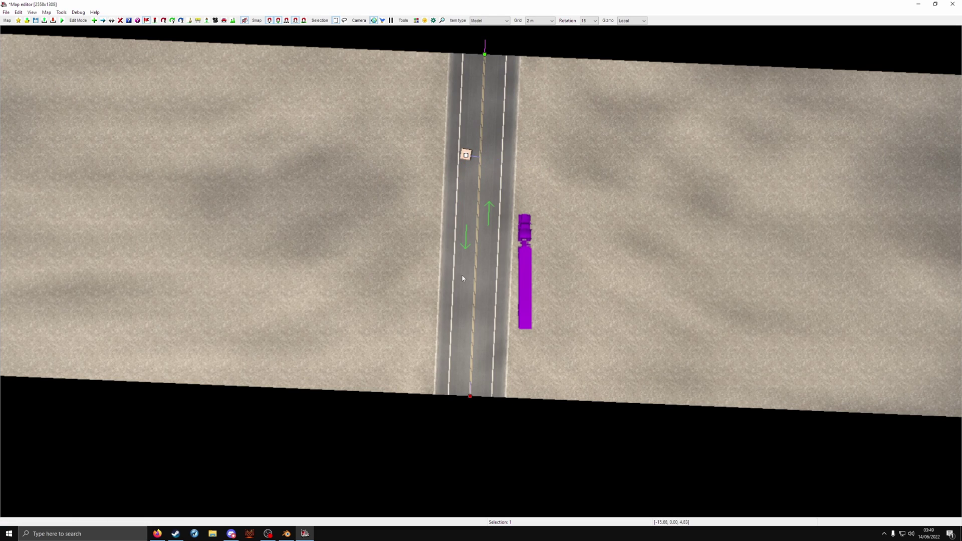
left_click(465, 244)
left_click(463, 229)
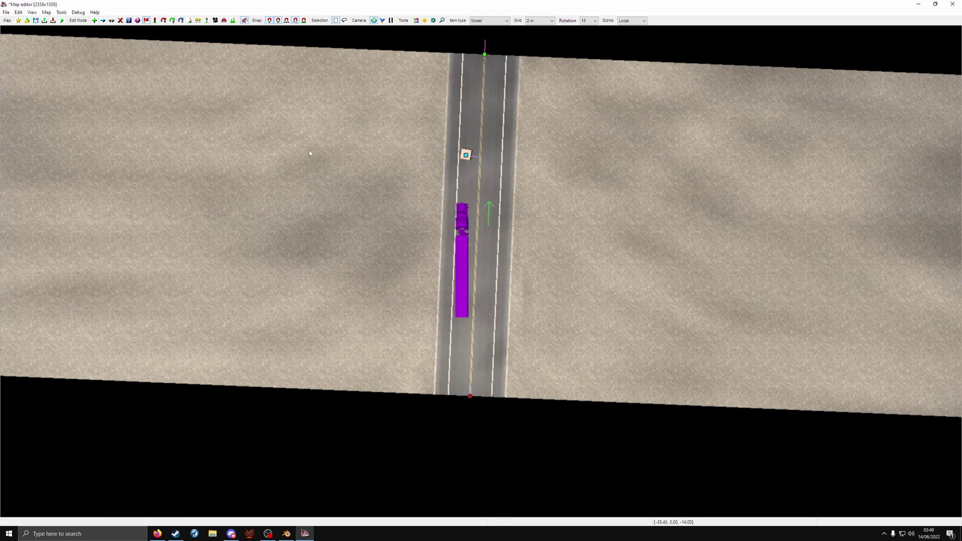
left_click(464, 240)
left_click(466, 245)
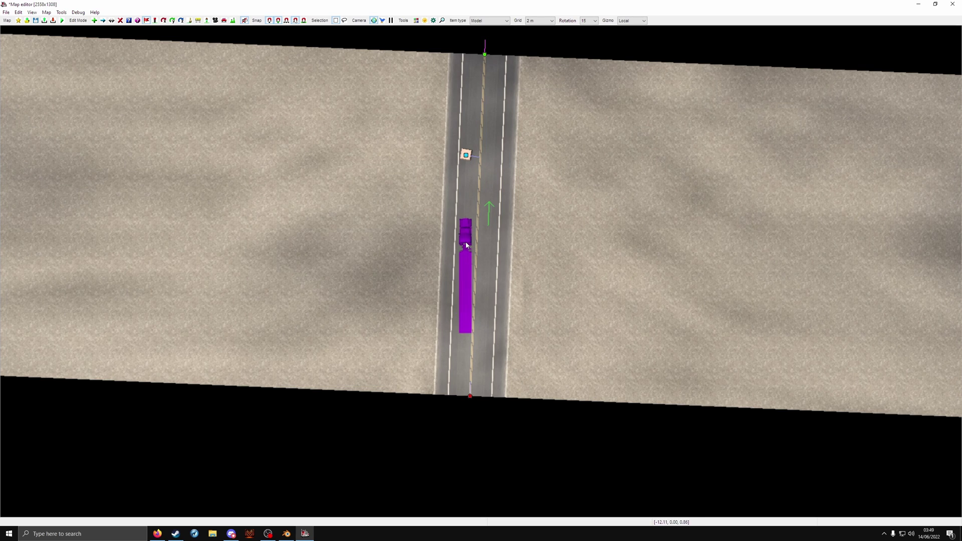
Save the map as test, then run it in the game with the exterior truck camera.
left_click(5, 12)
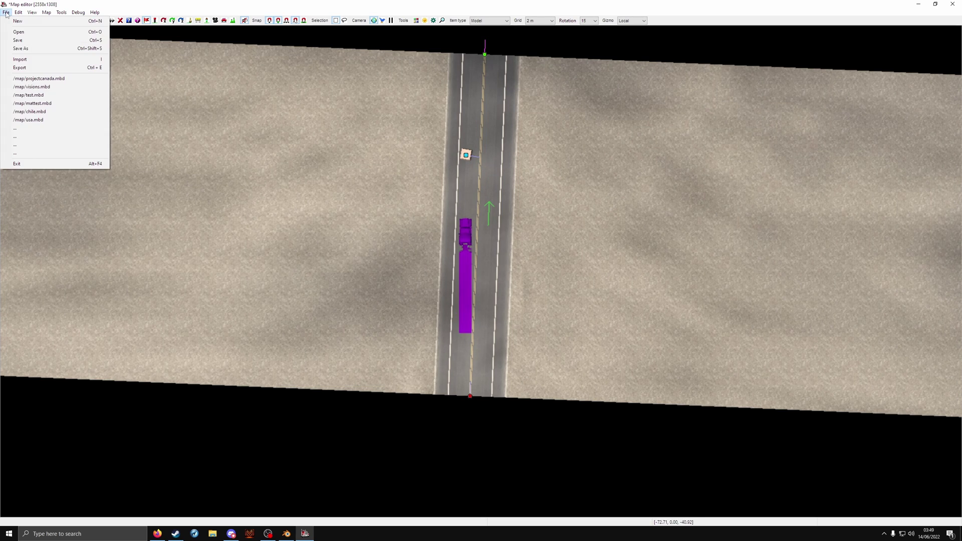
left_click(20, 48)
type("test")
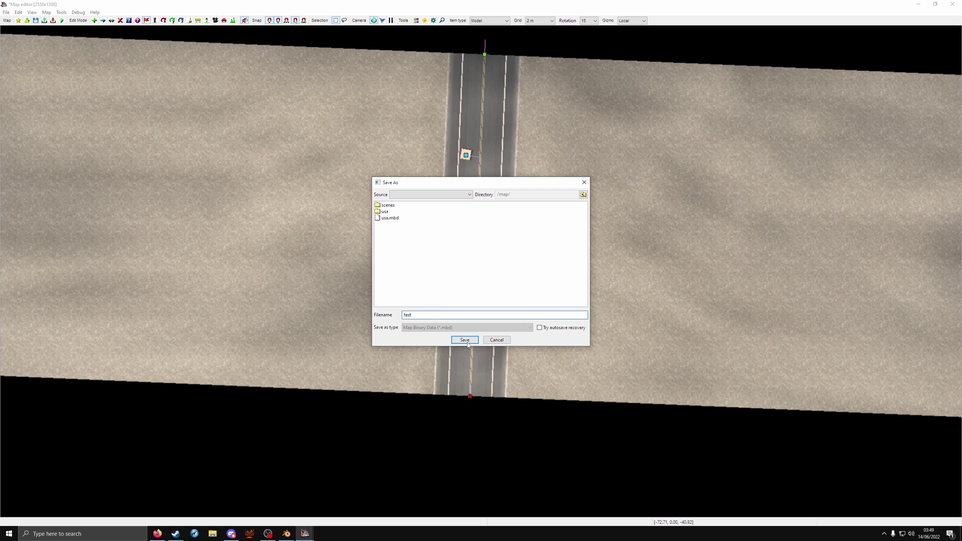
left_click(466, 341)
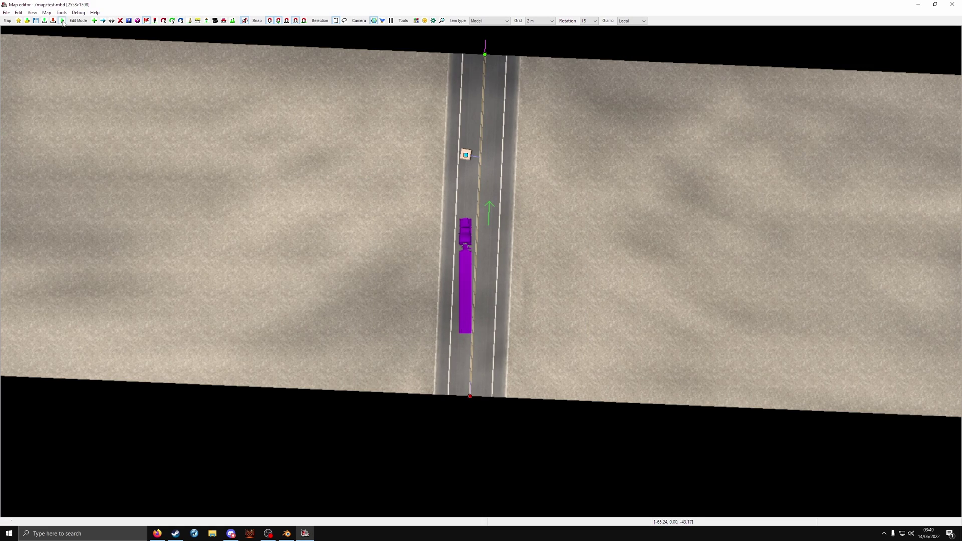
key("alt+Tab")
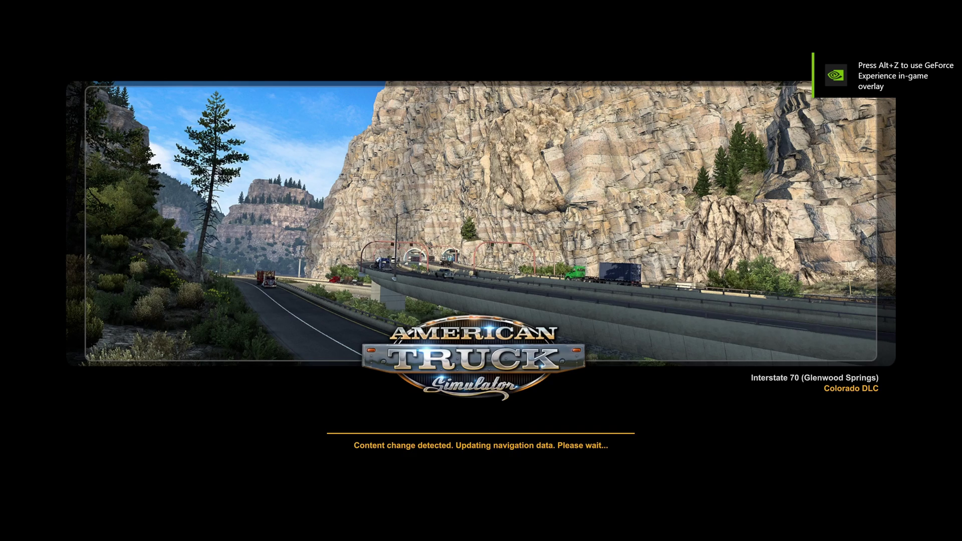
key("2")
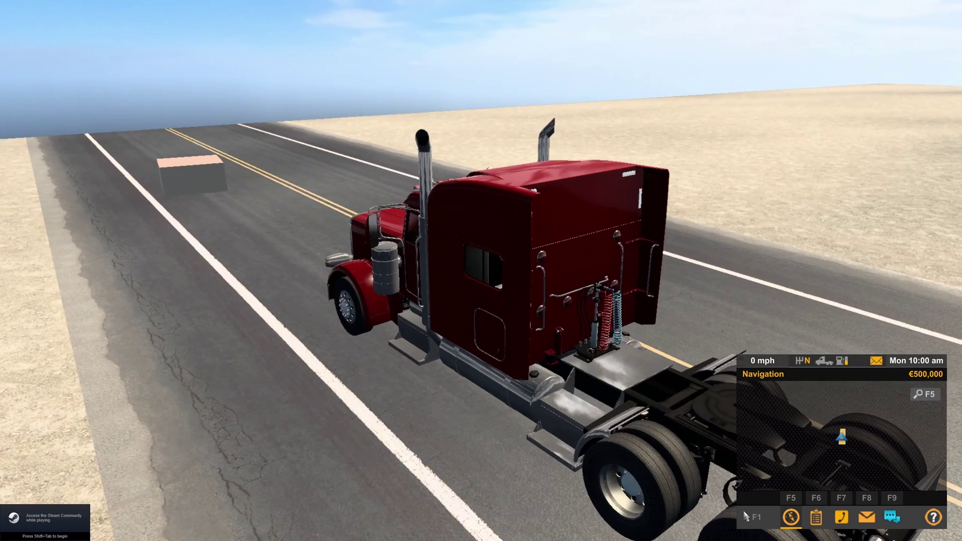
Open the game's graphics options and switch from the advanced to the simple settings.
key("Escape")
left_click(545, 492)
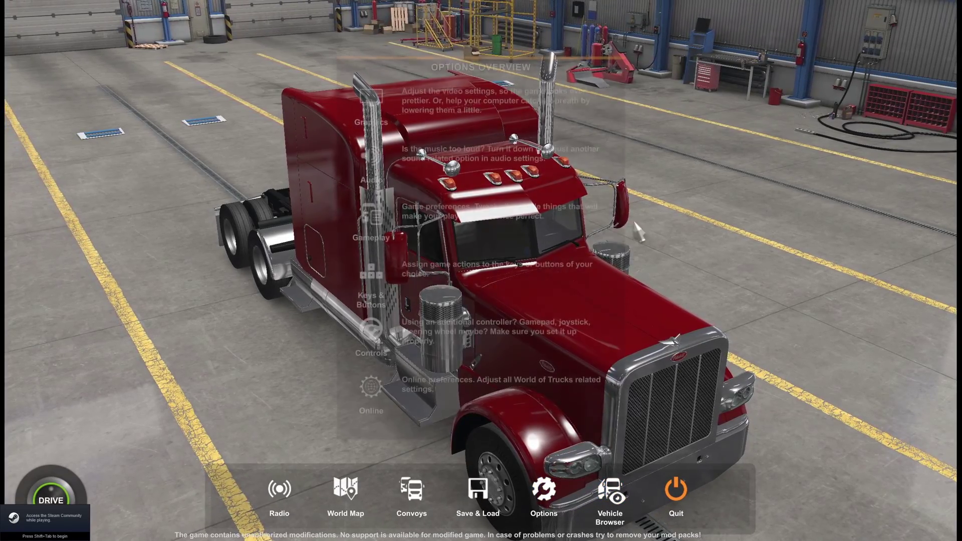
left_click(460, 127)
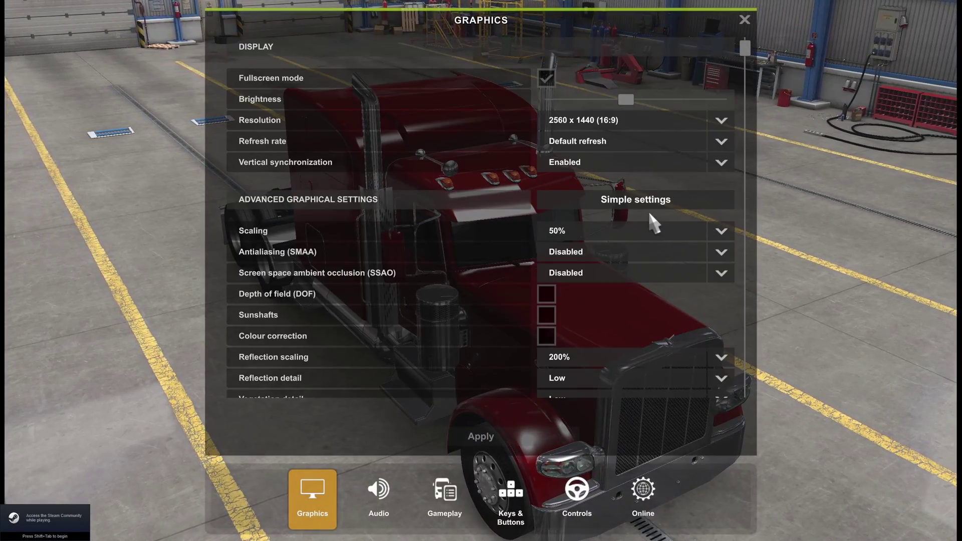
left_click(637, 200)
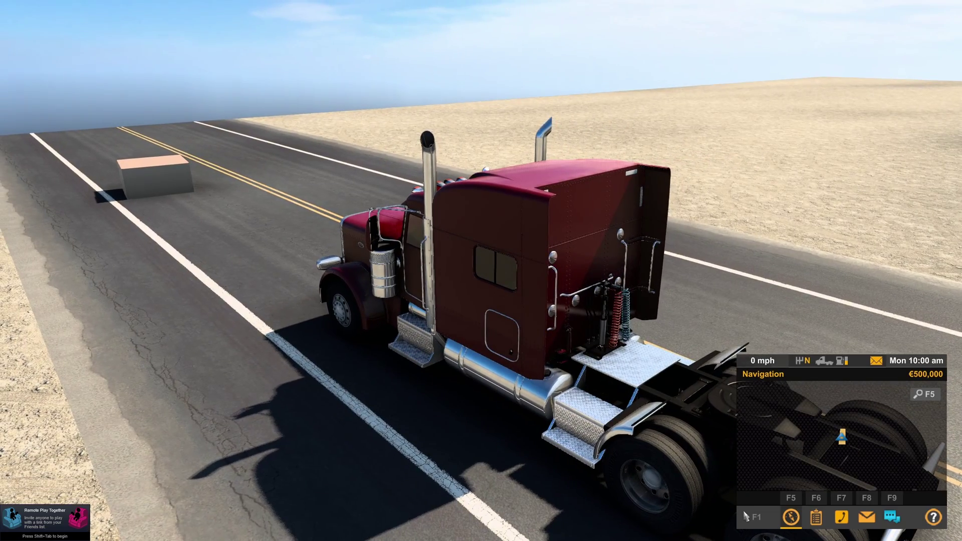
Drive the truck into the cube, back off and drive into it again to test its collision, viewing both sides.
key("w")
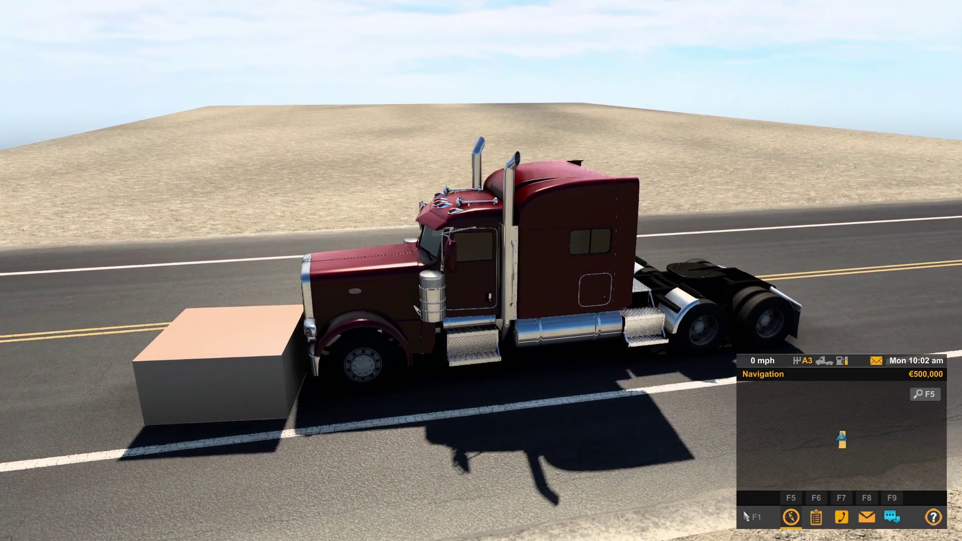
key("s")
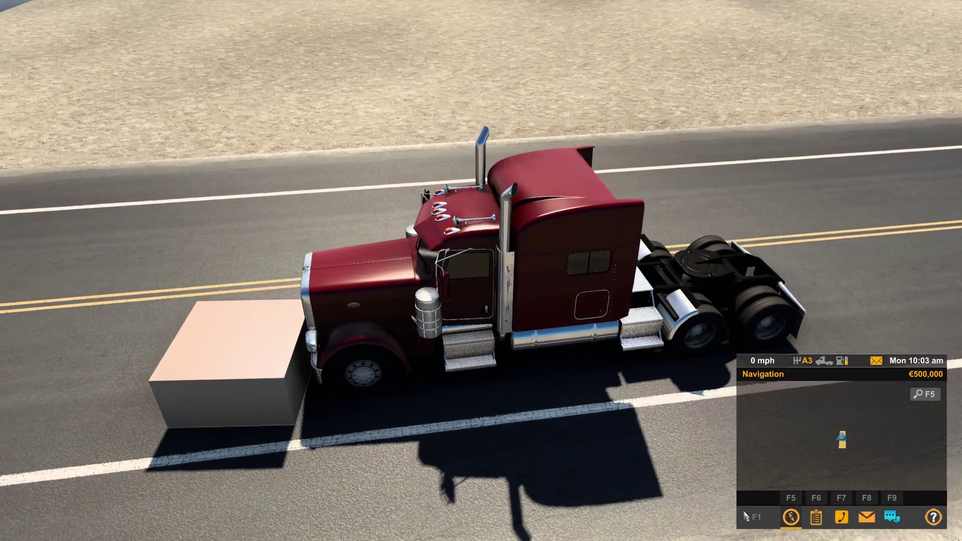
key("w")
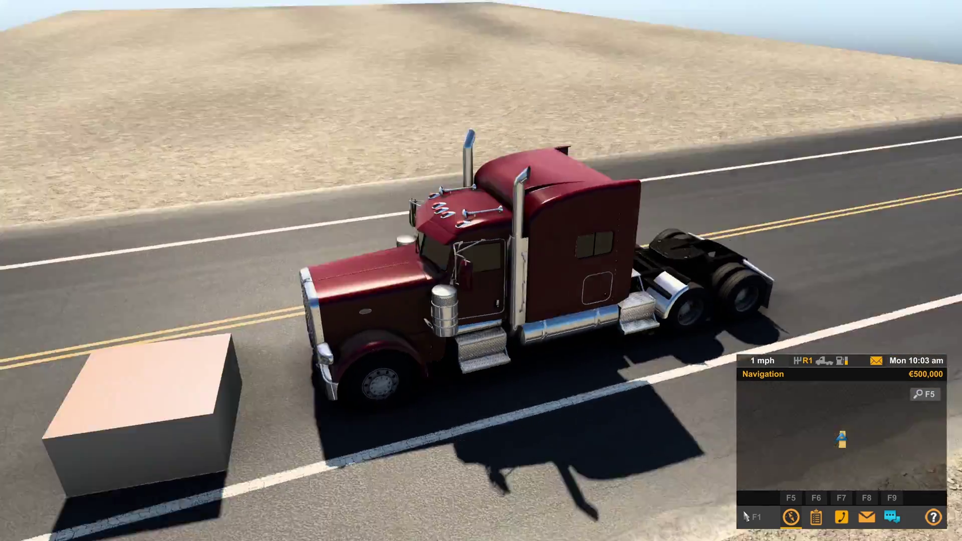
key("w")
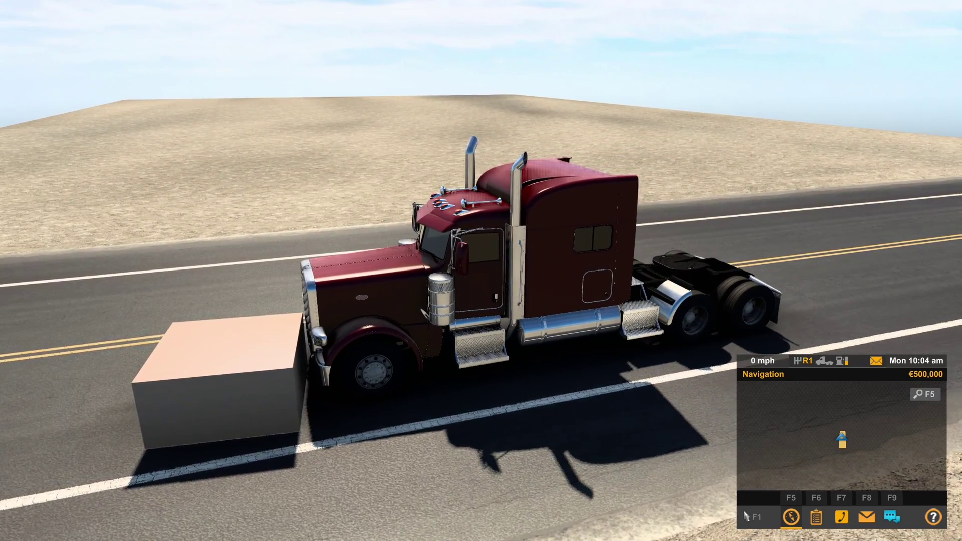
key("s")
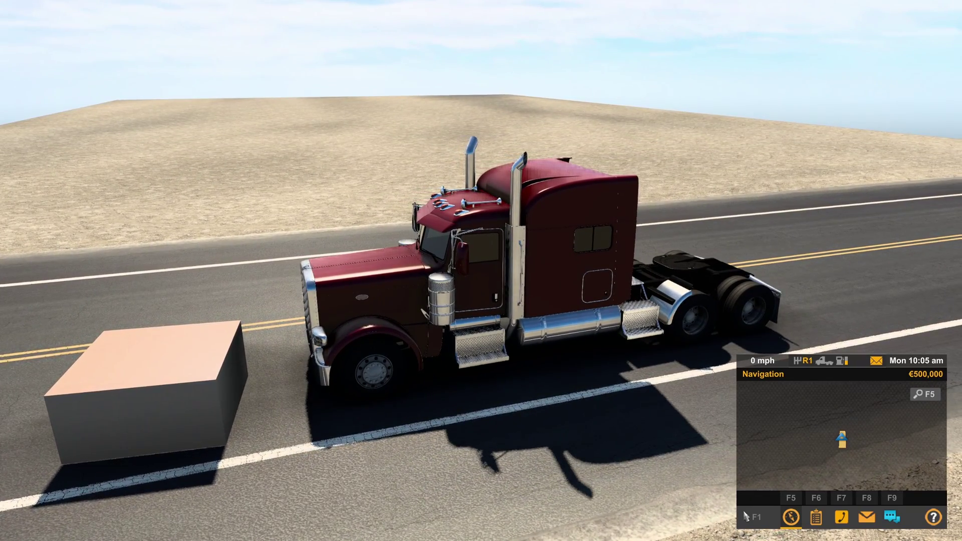
key("w")
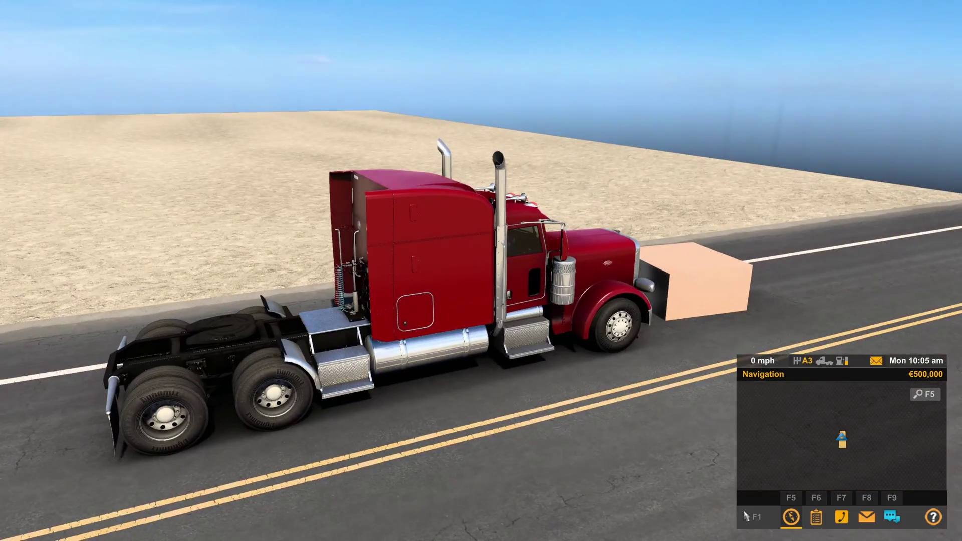